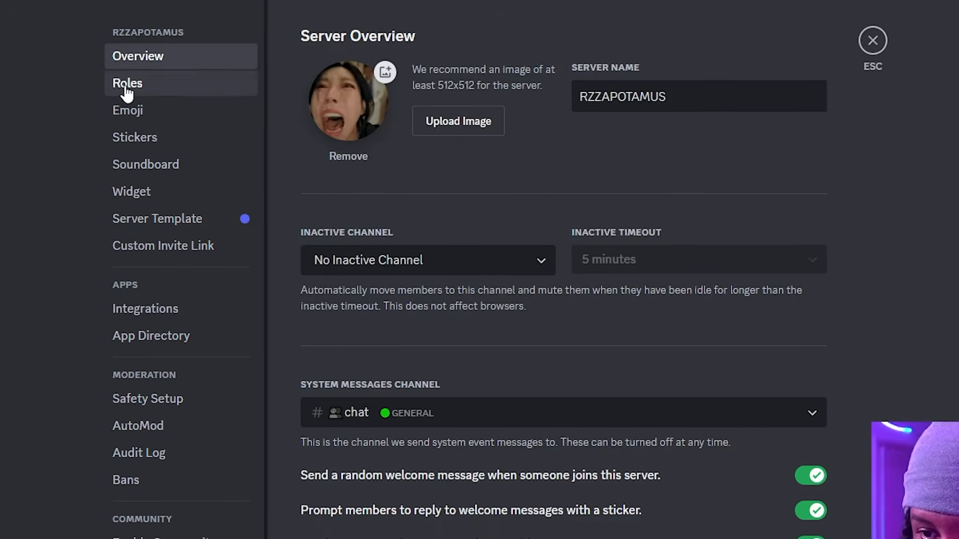
{"action": "left_click", "coordinate": [245, 104]}
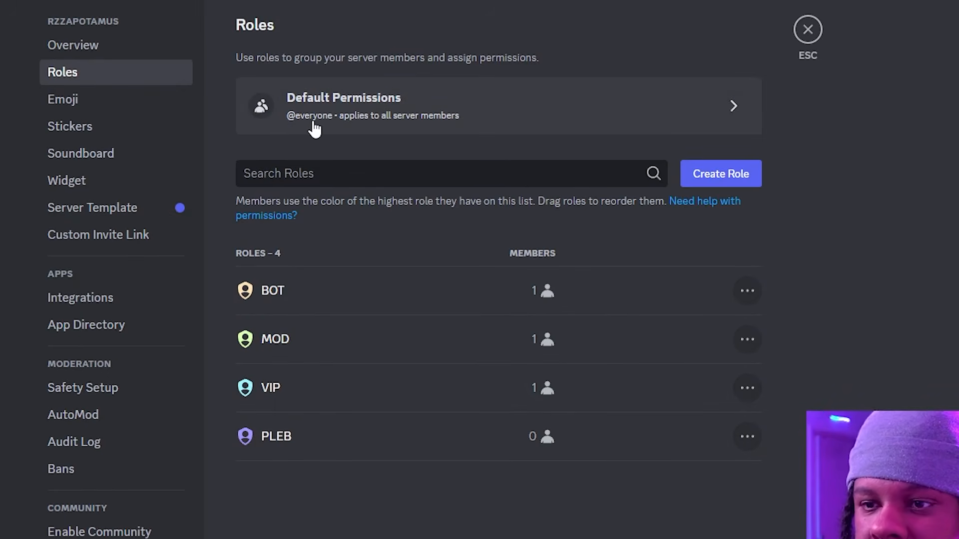
{"action": "left_click", "coordinate": [310, 133]}
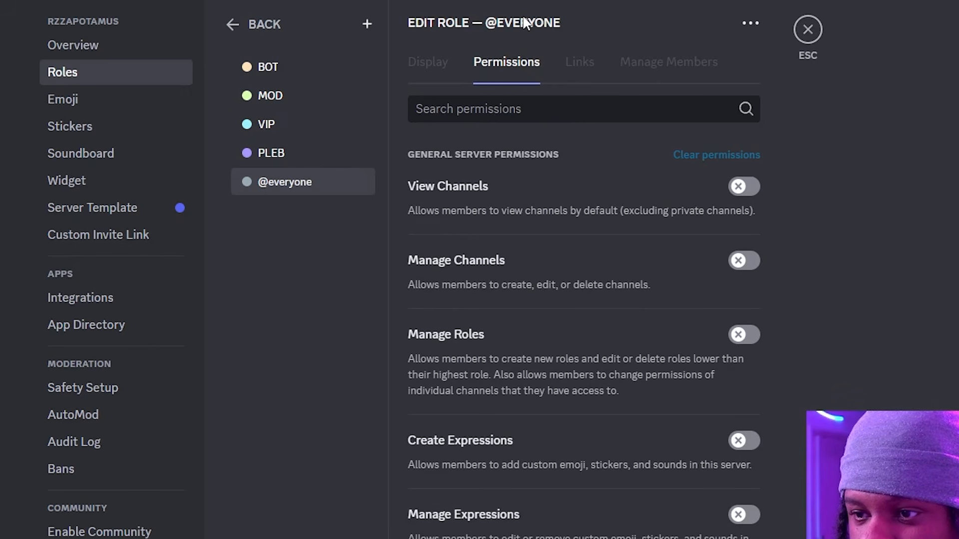
{"action": "scroll", "coordinate": [508, 449], "scroll_direction": "down", "scroll_amount": 4}
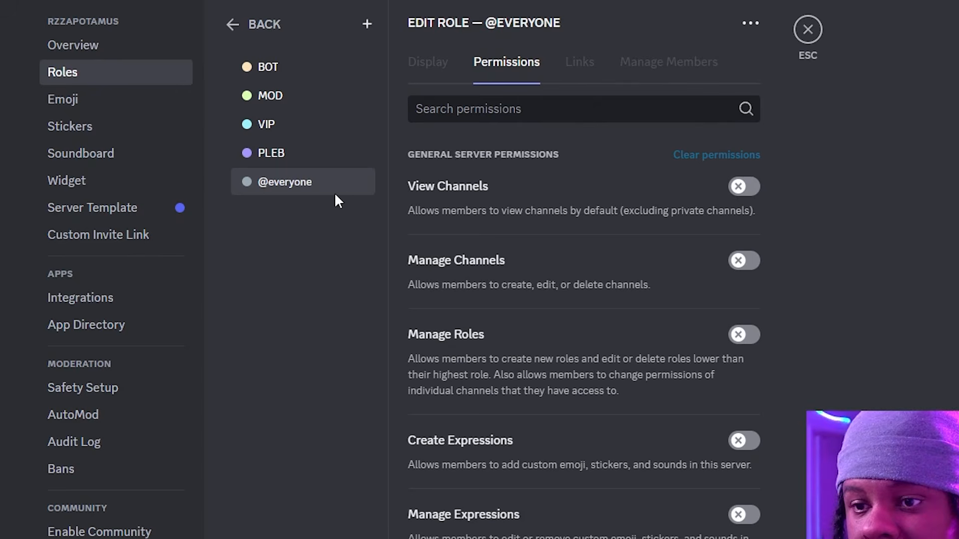
Review the permissions of the PLEB, VIP, MOD and BOT roles one after another.
{"action": "left_click", "coordinate": [274, 155]}
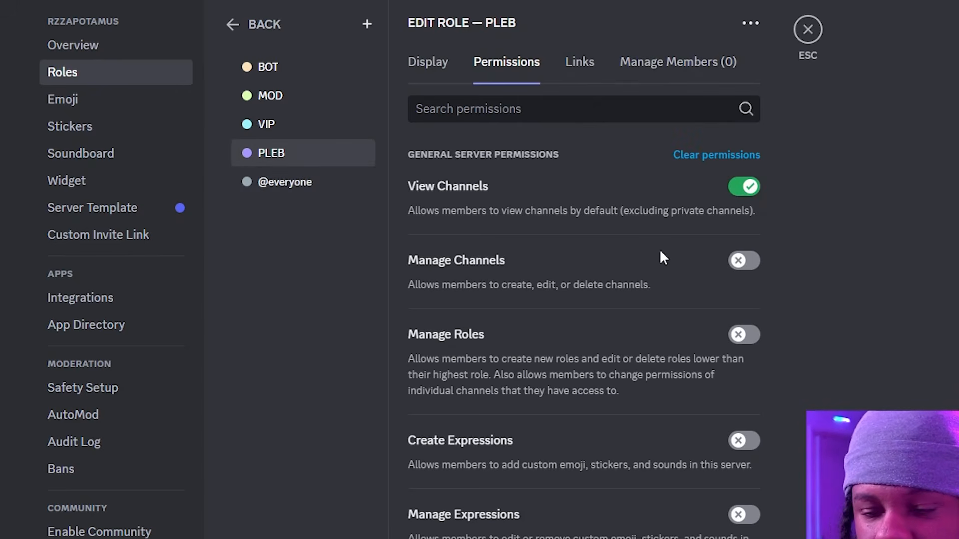
{"action": "left_click", "coordinate": [300, 133]}
{"action": "left_click", "coordinate": [287, 99]}
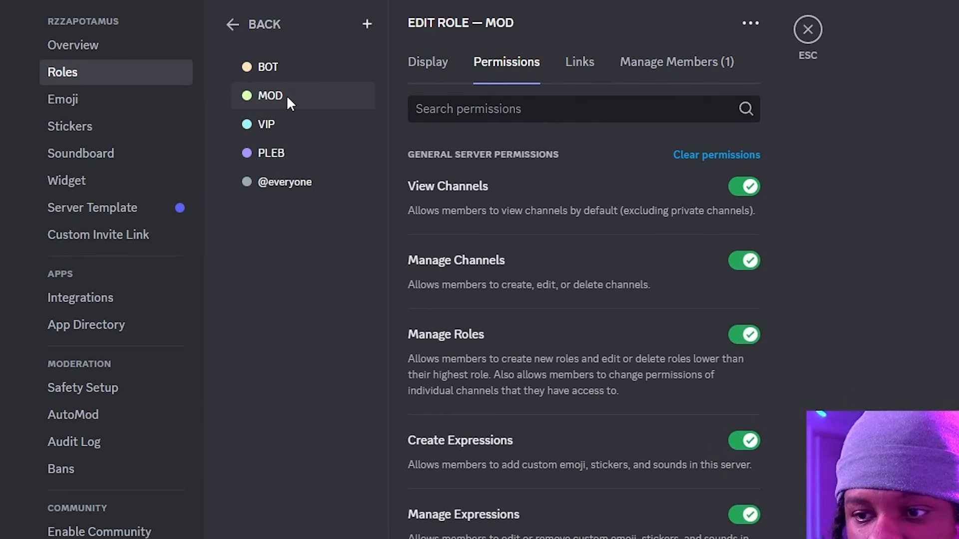
{"action": "left_click", "coordinate": [283, 76]}
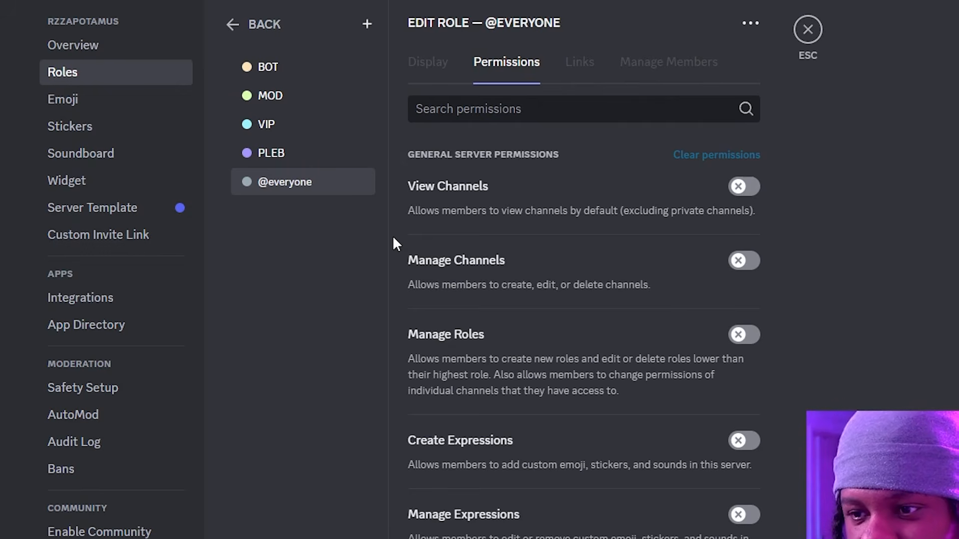
{"action": "scroll", "coordinate": [499, 230], "scroll_direction": "down", "scroll_amount": 15}
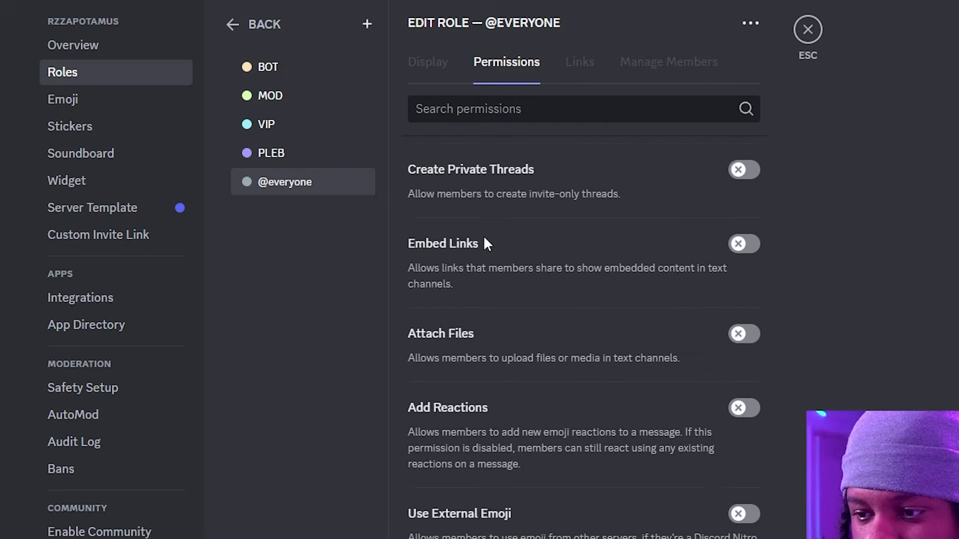
{"action": "scroll", "coordinate": [475, 244], "scroll_direction": "down", "scroll_amount": 5}
{"action": "scroll", "coordinate": [472, 248], "scroll_direction": "up", "scroll_amount": 10}
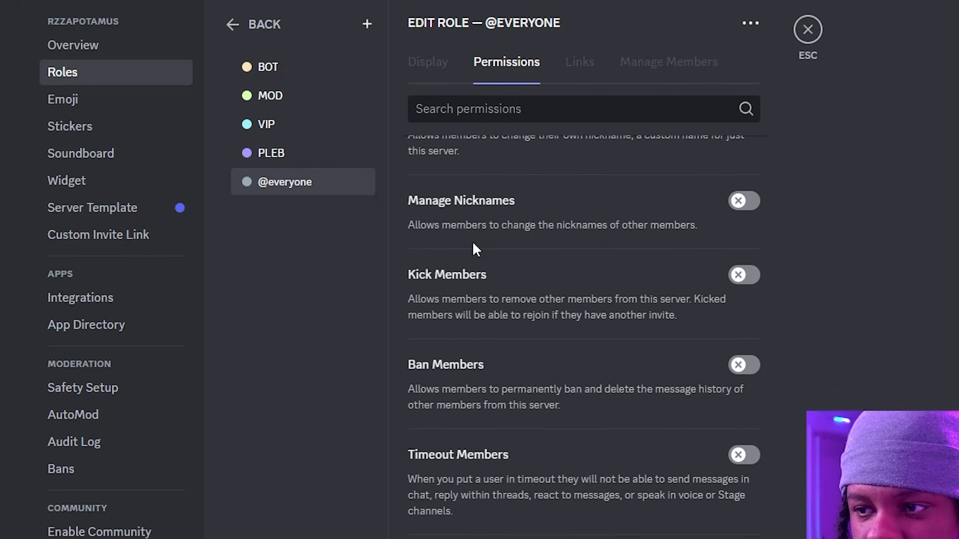
{"action": "scroll", "coordinate": [473, 244], "scroll_direction": "up", "scroll_amount": 4}
{"action": "left_click", "coordinate": [807, 29]}
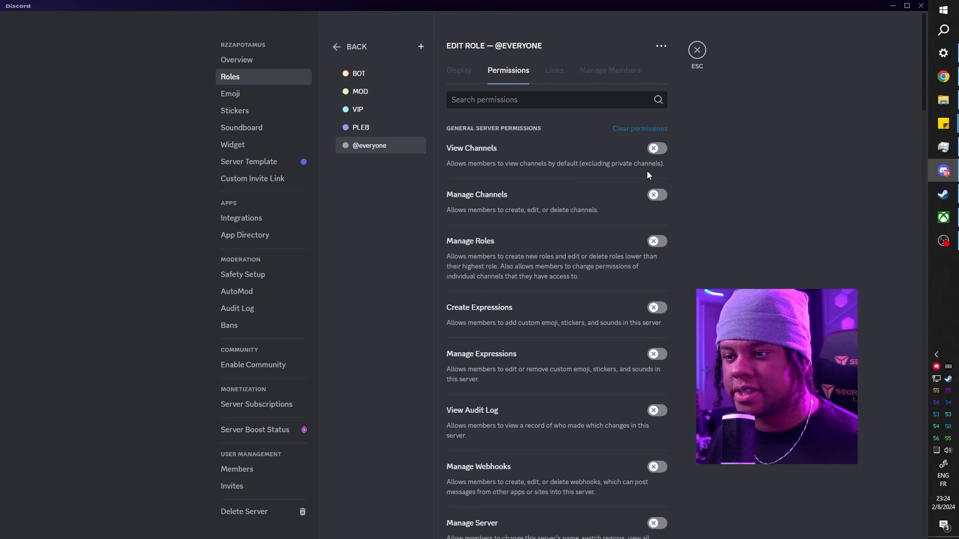
{"action": "scroll", "coordinate": [628, 200], "scroll_direction": "down", "scroll_amount": 8}
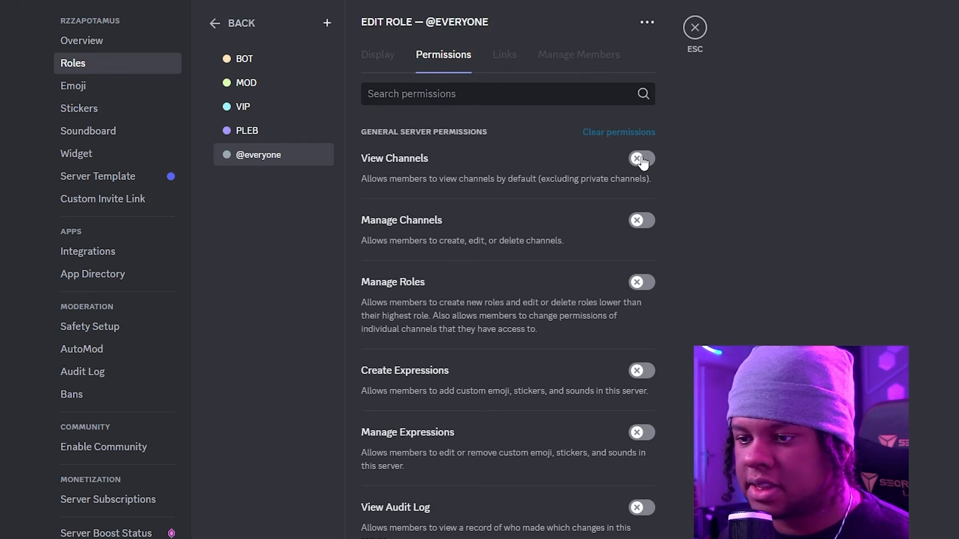
{"action": "scroll", "coordinate": [560, 214], "scroll_direction": "down", "scroll_amount": 10}
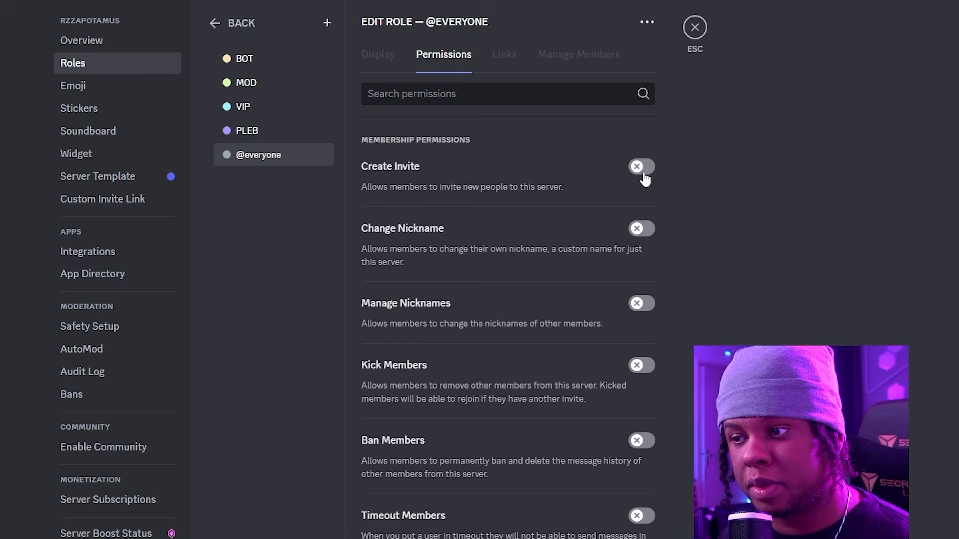
{"action": "scroll", "coordinate": [608, 208], "scroll_direction": "down", "scroll_amount": 8}
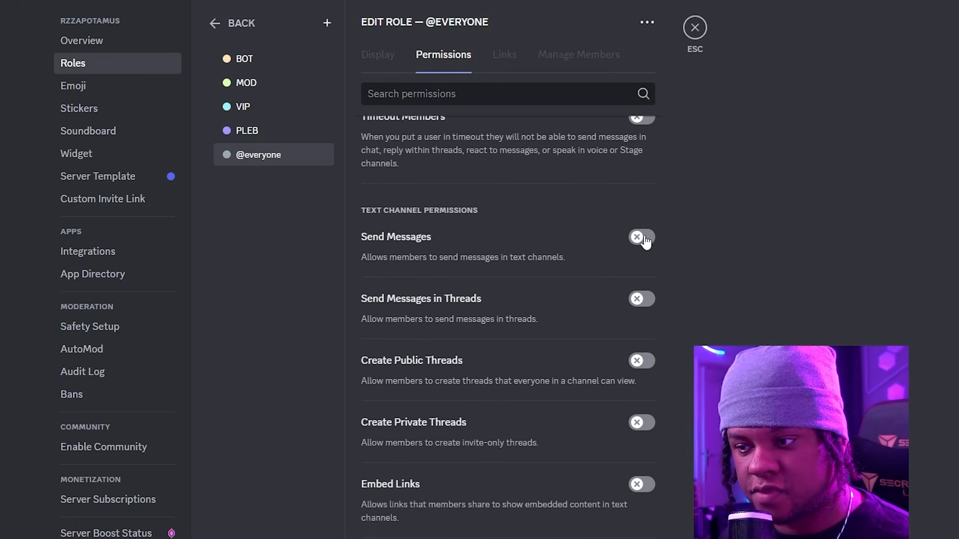
{"action": "scroll", "coordinate": [626, 266], "scroll_direction": "down", "scroll_amount": 6}
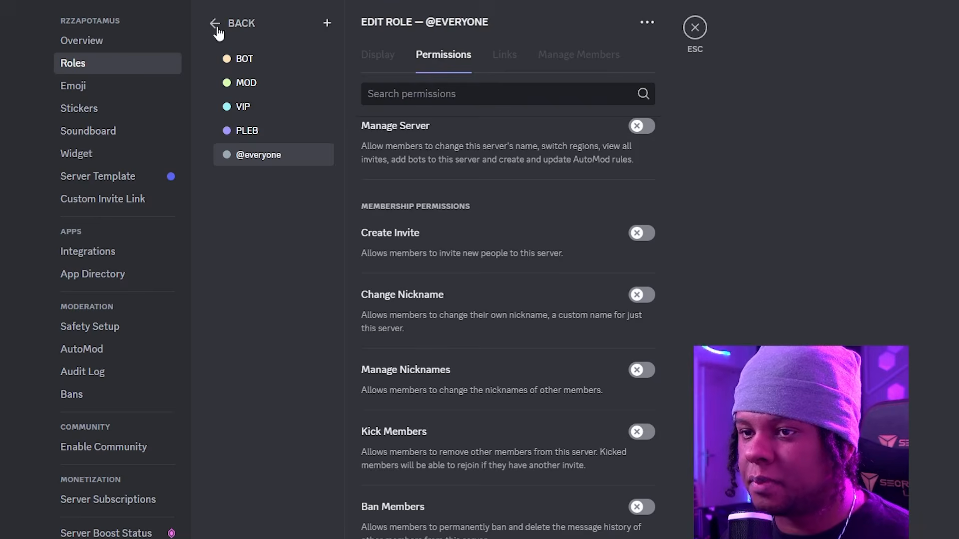
Create a new server role named TEST ROLE and give it the bright pink preset color.
{"action": "left_click", "coordinate": [222, 22]}
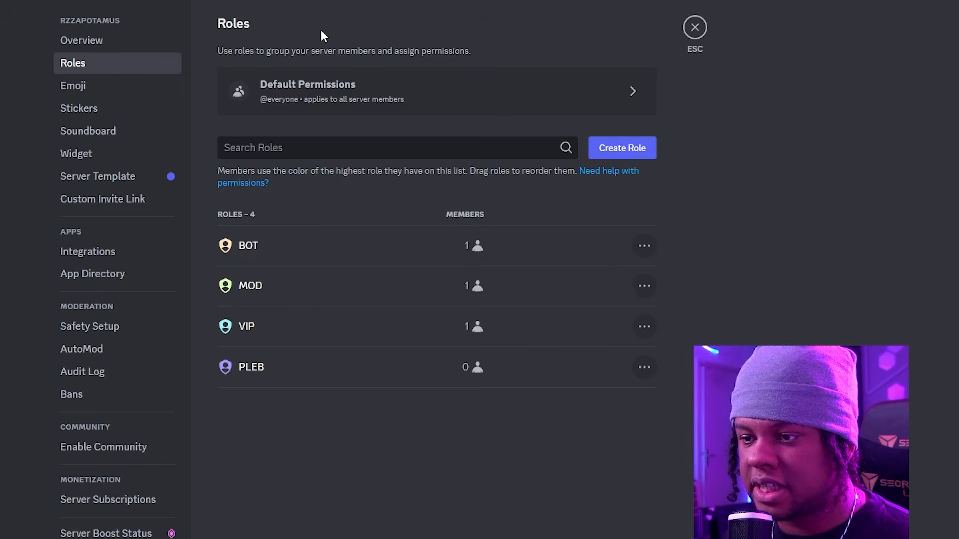
{"action": "left_click", "coordinate": [642, 153]}
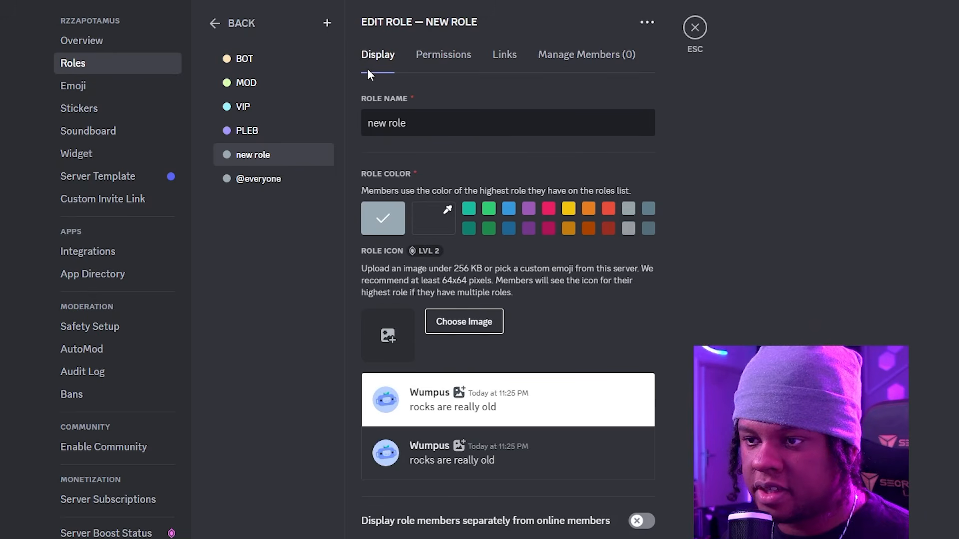
{"action": "left_click_drag", "start_coordinate": [439, 132], "coordinate": [343, 133]}
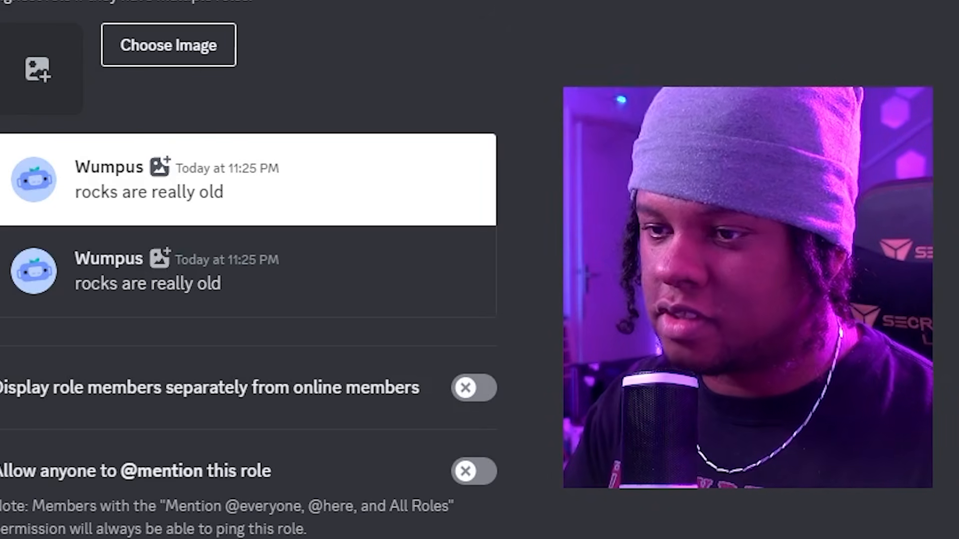
{"action": "type", "text": "TEST ROLE"}
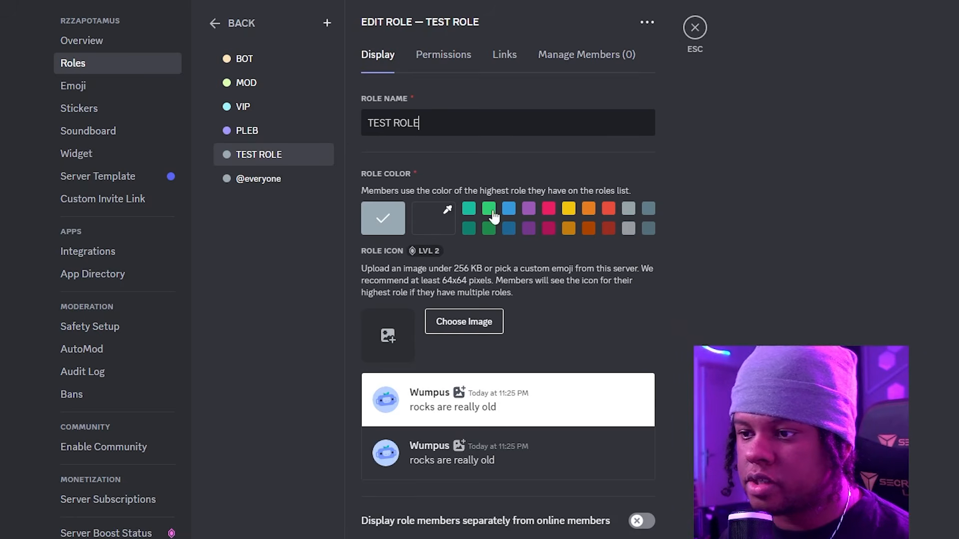
{"action": "left_click", "coordinate": [549, 210]}
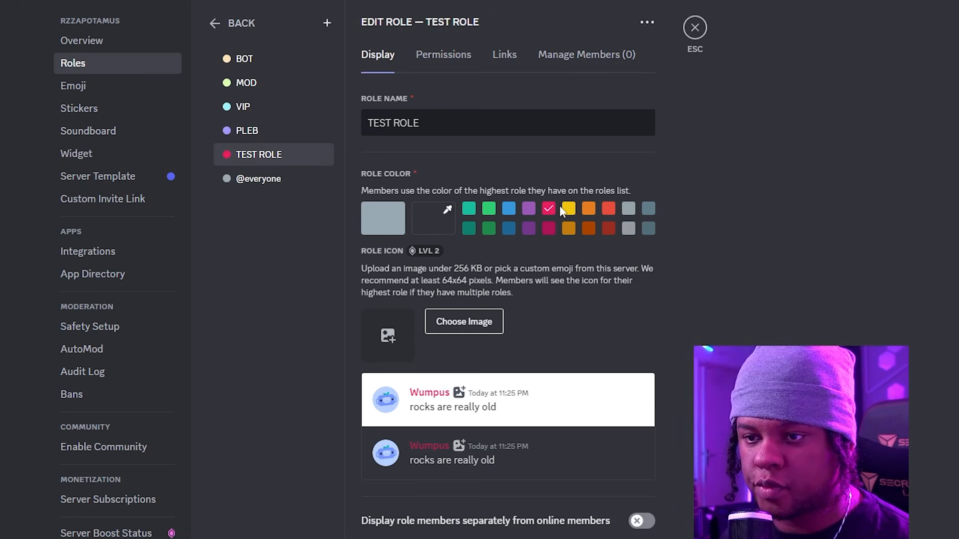
{"action": "scroll", "coordinate": [376, 218], "scroll_direction": "down", "scroll_amount": 2}
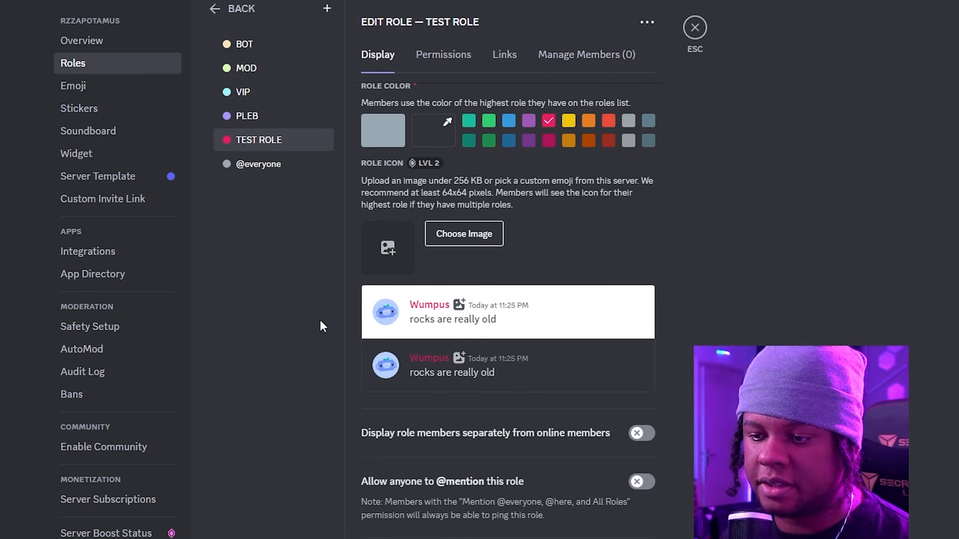
{"action": "scroll", "coordinate": [344, 311], "scroll_direction": "up", "scroll_amount": 1}
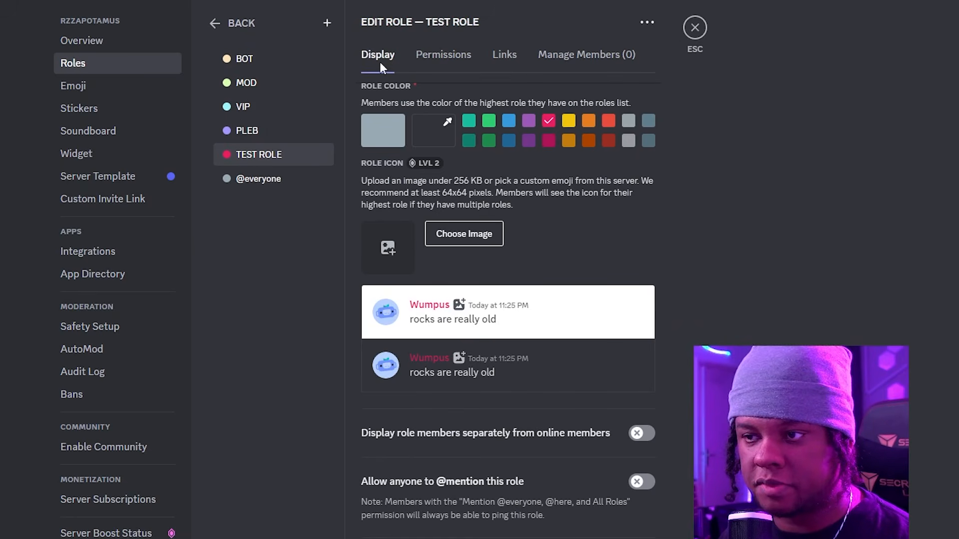
Look through the permissions available to TEST ROLE and enable View Channels.
{"action": "left_click", "coordinate": [427, 59]}
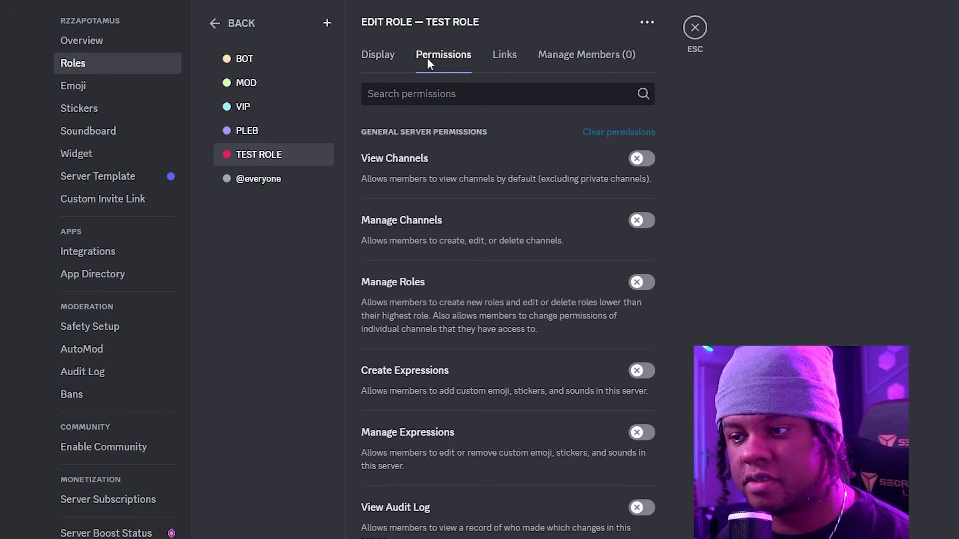
{"action": "scroll", "coordinate": [517, 250], "scroll_direction": "down", "scroll_amount": 15}
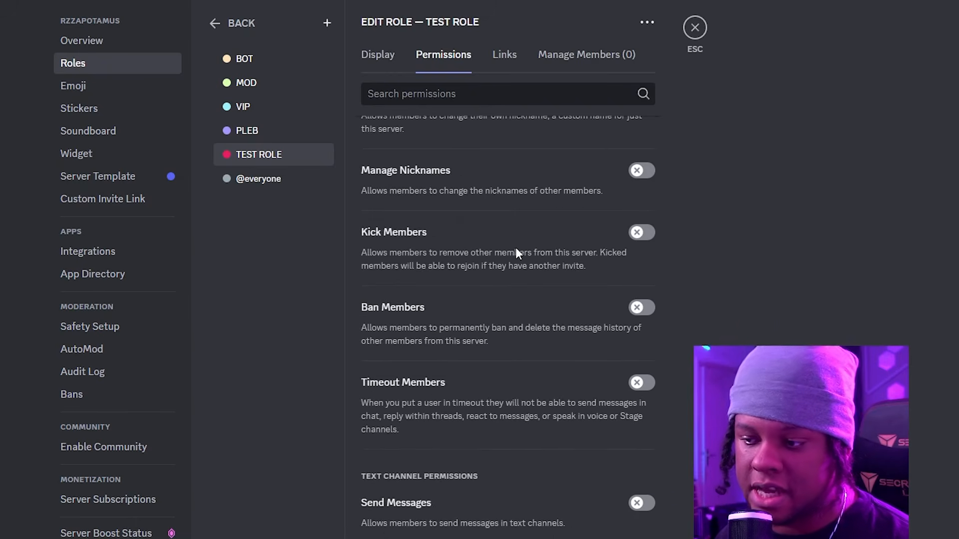
{"action": "scroll", "coordinate": [516, 250], "scroll_direction": "down", "scroll_amount": 15}
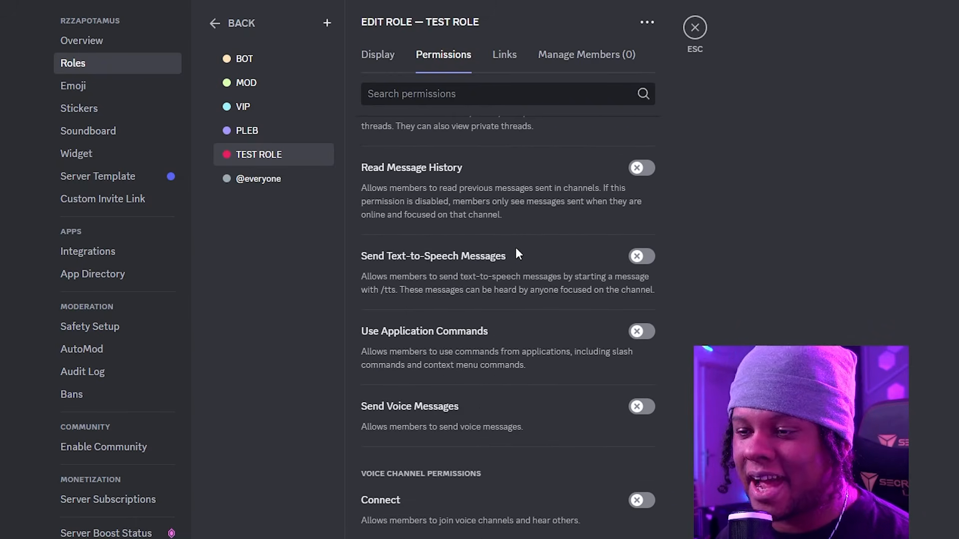
{"action": "scroll", "coordinate": [517, 249], "scroll_direction": "down", "scroll_amount": 5}
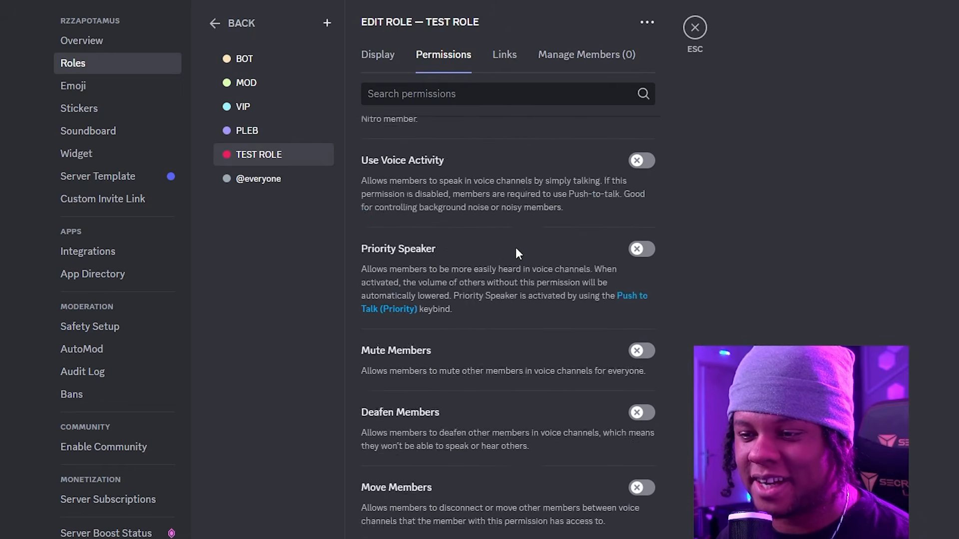
{"action": "scroll", "coordinate": [517, 250], "scroll_direction": "up", "scroll_amount": 20}
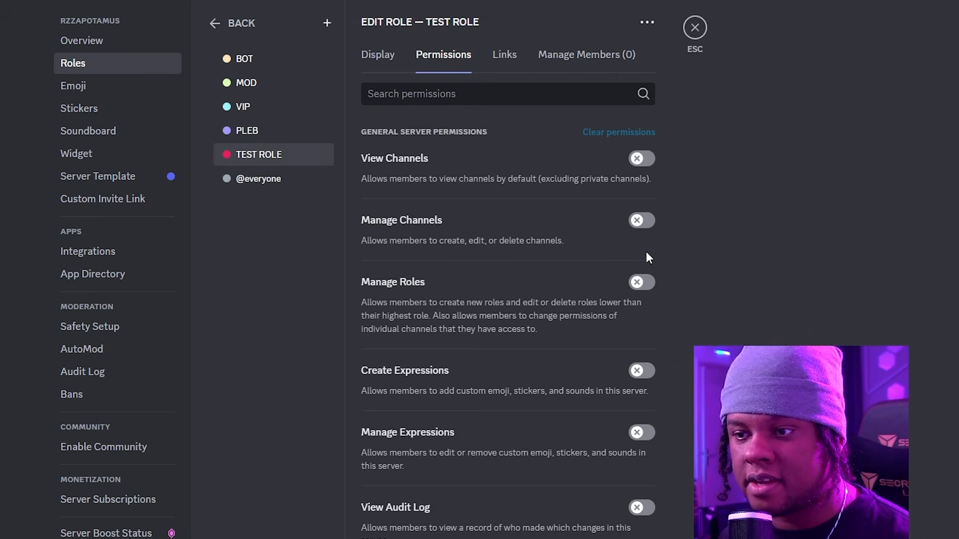
{"action": "left_click", "coordinate": [641, 159]}
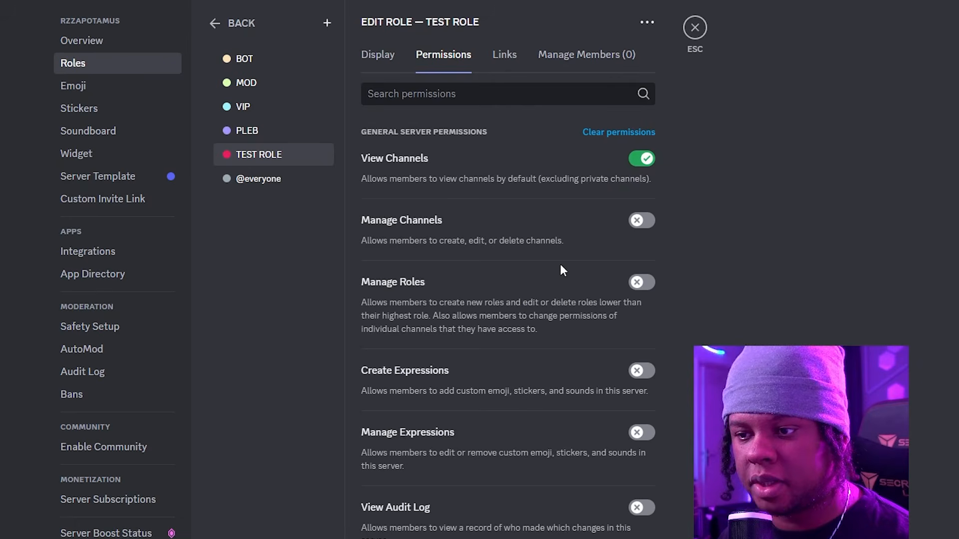
Enable the Change Nickname and Send Messages permissions for TEST ROLE.
{"action": "scroll", "coordinate": [560, 263], "scroll_direction": "down", "scroll_amount": 3}
{"action": "scroll", "coordinate": [602, 199], "scroll_direction": "down", "scroll_amount": 4}
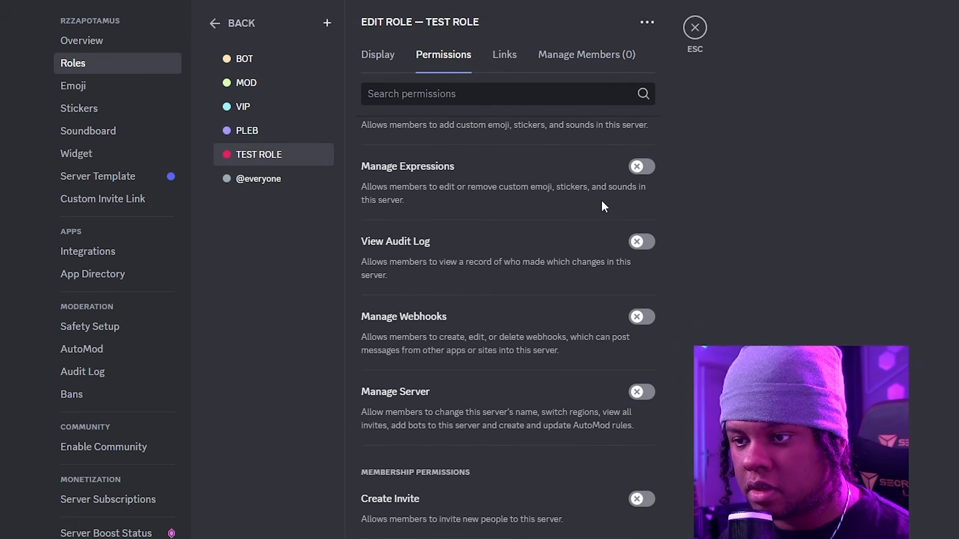
{"action": "scroll", "coordinate": [606, 248], "scroll_direction": "down", "scroll_amount": 5}
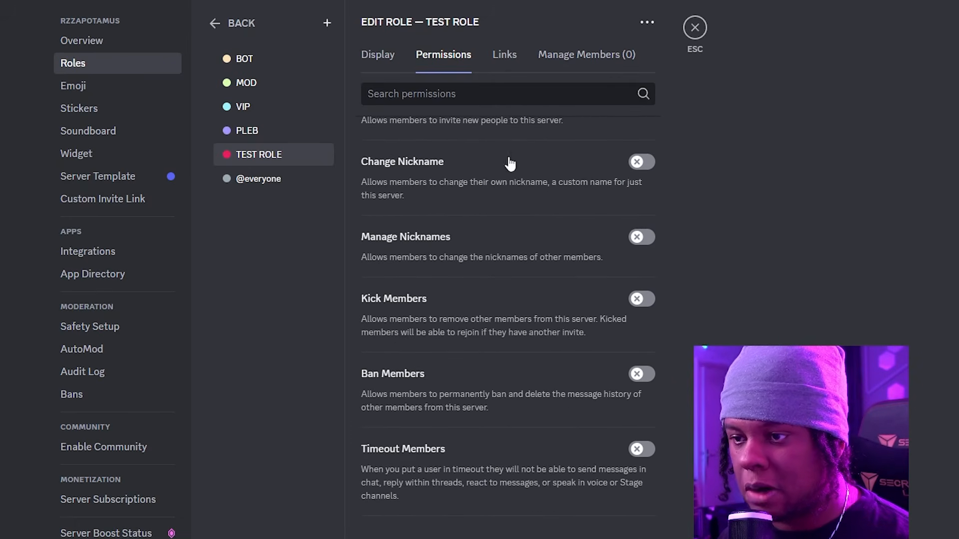
{"action": "left_click", "coordinate": [641, 161]}
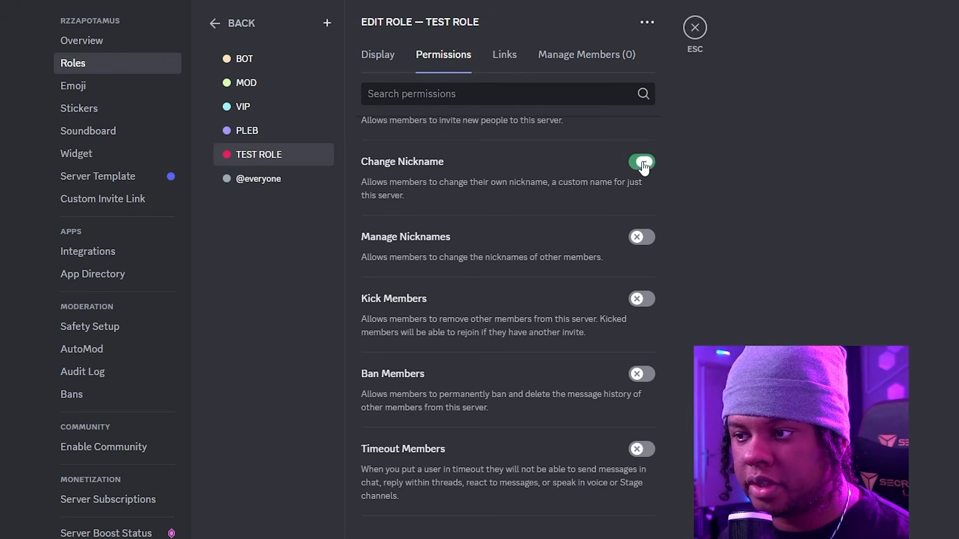
{"action": "scroll", "coordinate": [582, 235], "scroll_direction": "down", "scroll_amount": 5}
{"action": "left_click", "coordinate": [641, 237]}
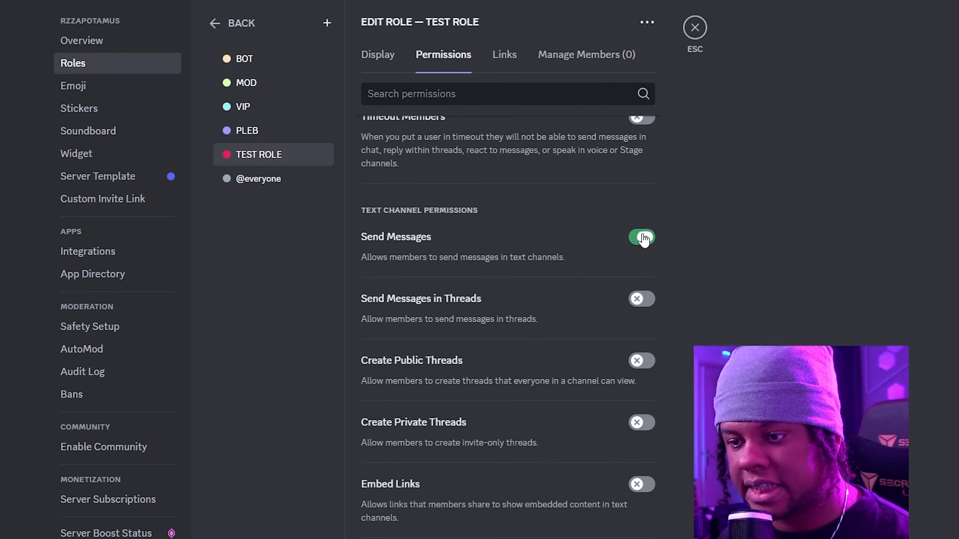
Enable the Attach Files permission for TEST ROLE and save the role changes.
{"action": "scroll", "coordinate": [591, 240], "scroll_direction": "down", "scroll_amount": 2}
{"action": "scroll", "coordinate": [591, 270], "scroll_direction": "down", "scroll_amount": 3}
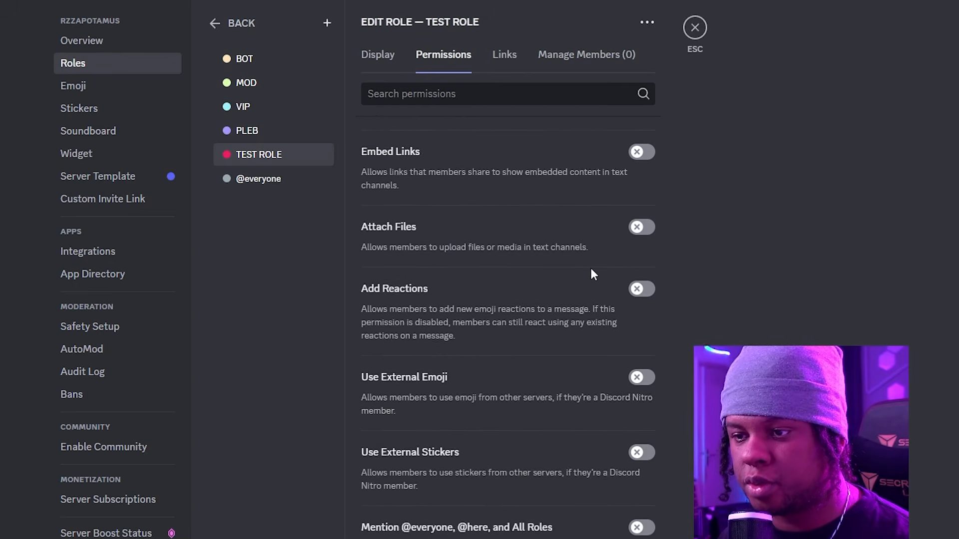
{"action": "scroll", "coordinate": [591, 270], "scroll_direction": "up", "scroll_amount": 1}
{"action": "left_click", "coordinate": [645, 226]}
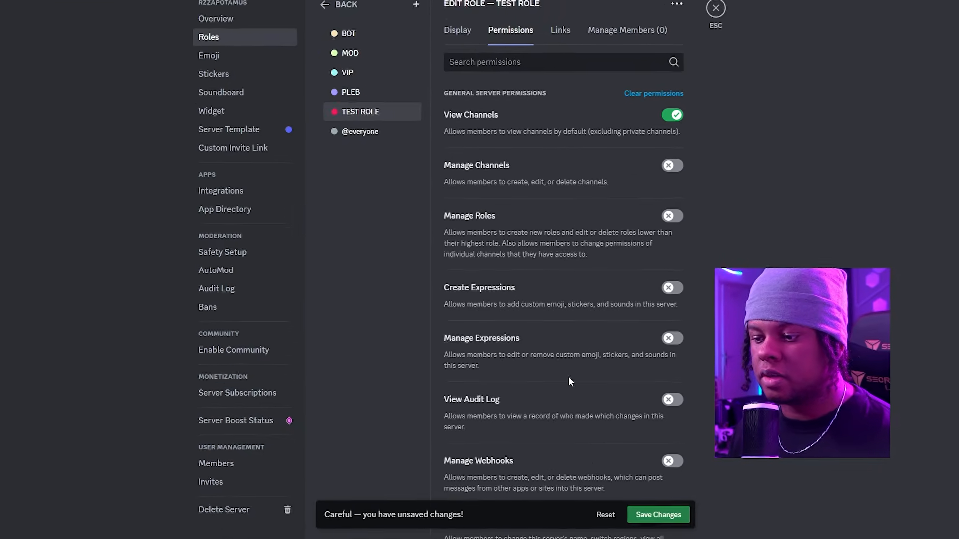
{"action": "left_click", "coordinate": [676, 518]}
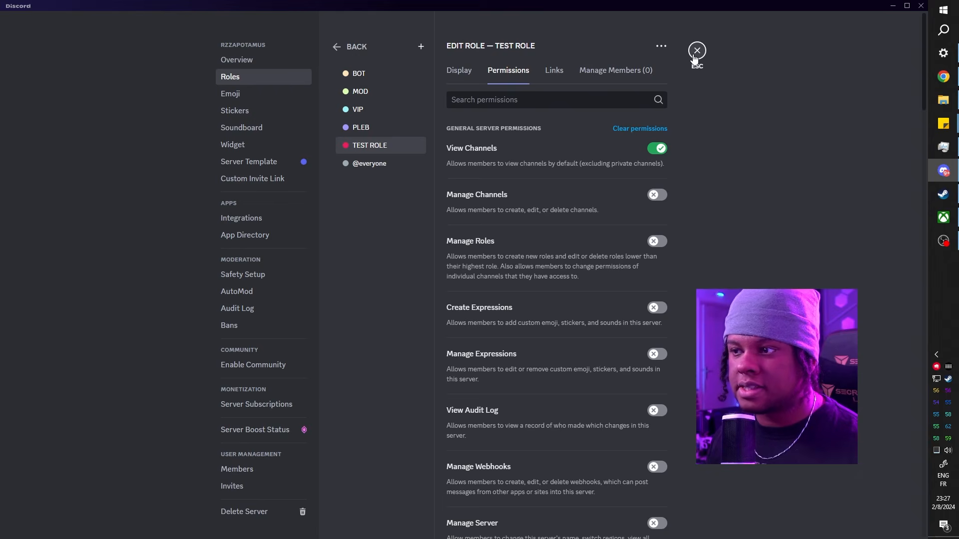
Close the server settings and turn off Streamer Mode.
{"action": "left_click", "coordinate": [696, 52]}
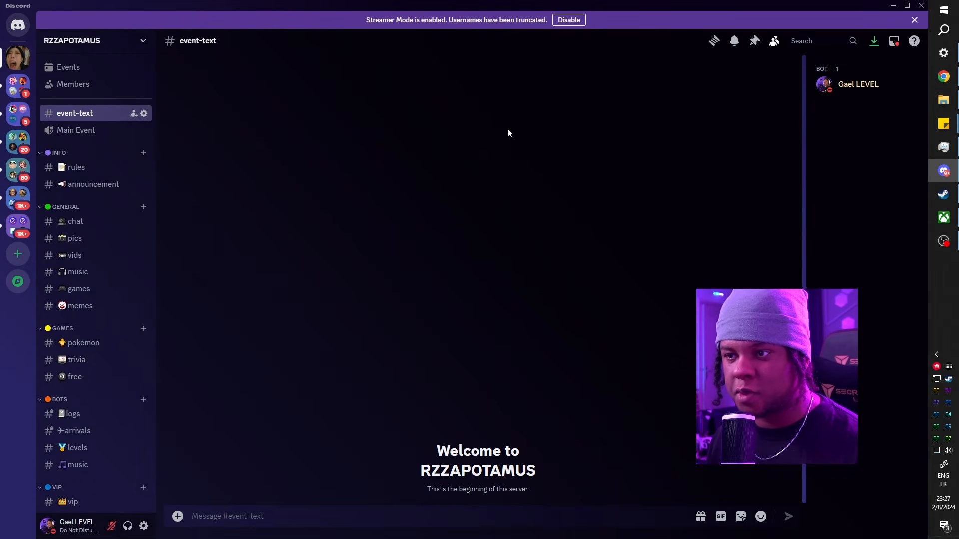
{"action": "left_click", "coordinate": [569, 21]}
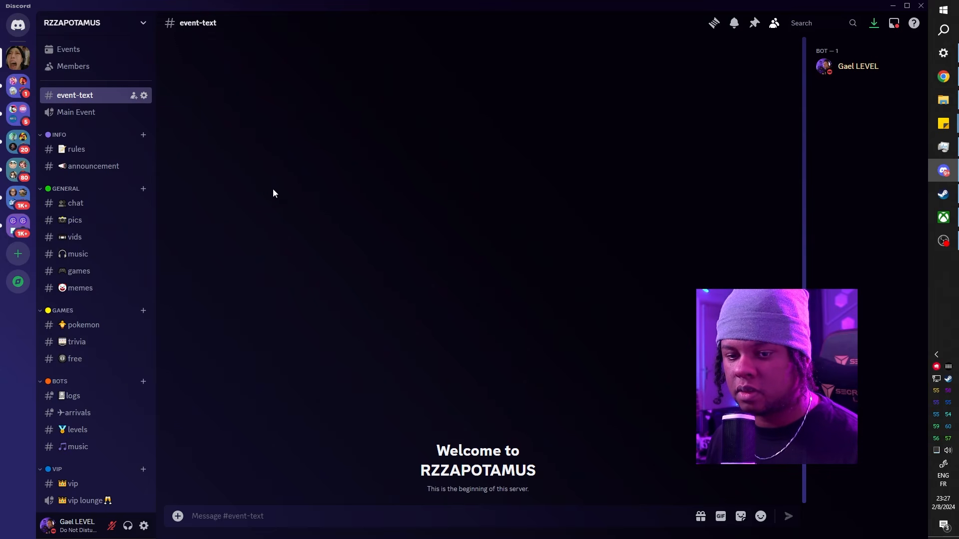
Open TEST ROLE in the server's role settings and view the server as that role.
{"action": "left_click", "coordinate": [80, 23]}
{"action": "left_click", "coordinate": [75, 88]}
{"action": "left_click", "coordinate": [230, 77]}
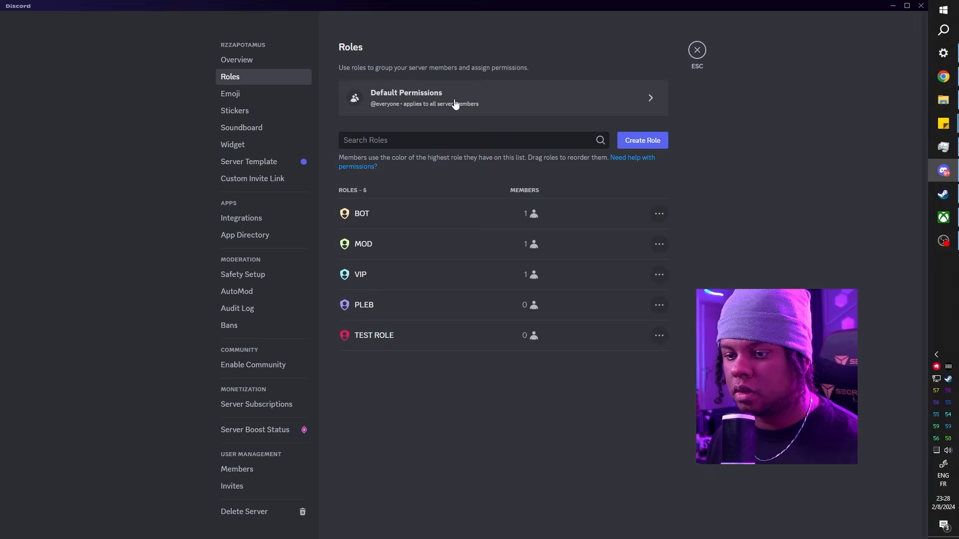
{"action": "left_click", "coordinate": [365, 305]}
{"action": "left_click", "coordinate": [368, 145]}
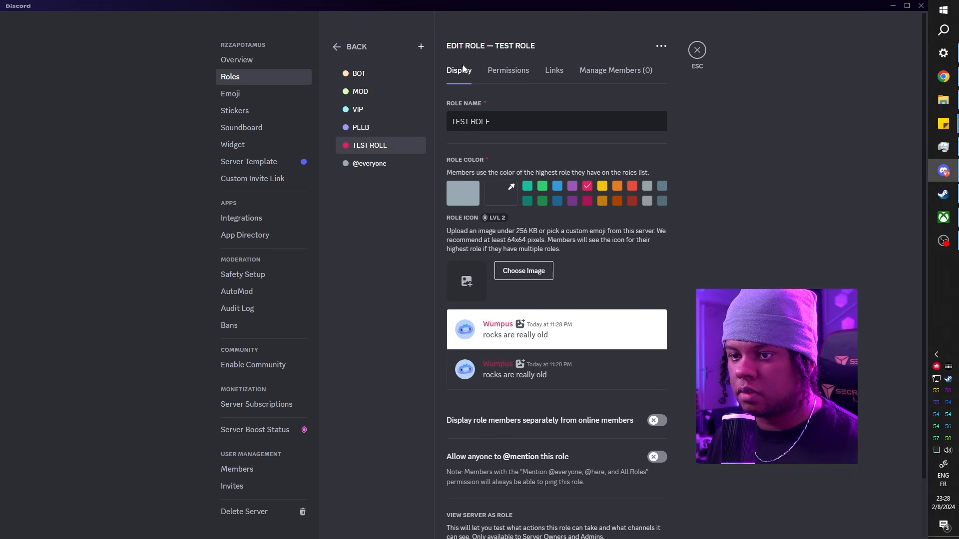
{"action": "scroll", "coordinate": [441, 169], "scroll_direction": "down", "scroll_amount": 3}
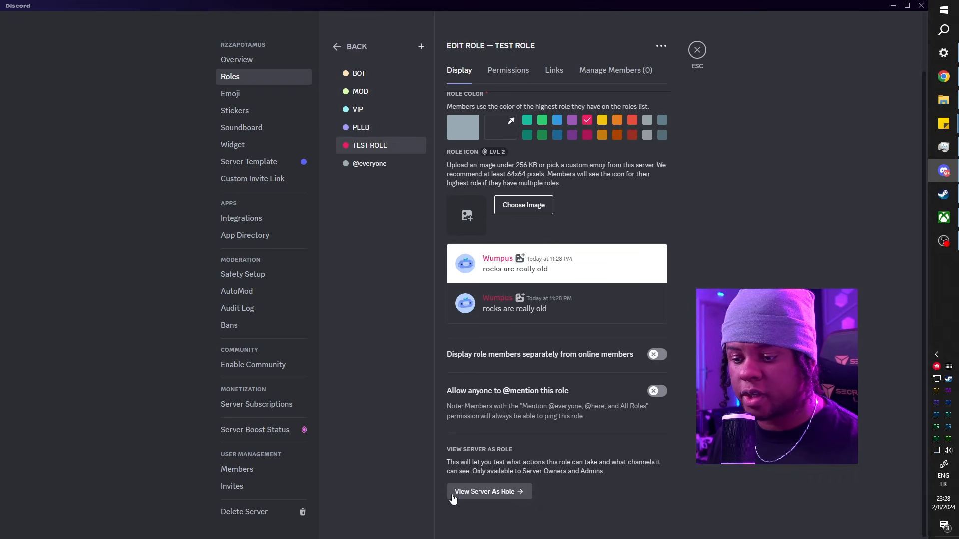
{"action": "left_click", "coordinate": [489, 494]}
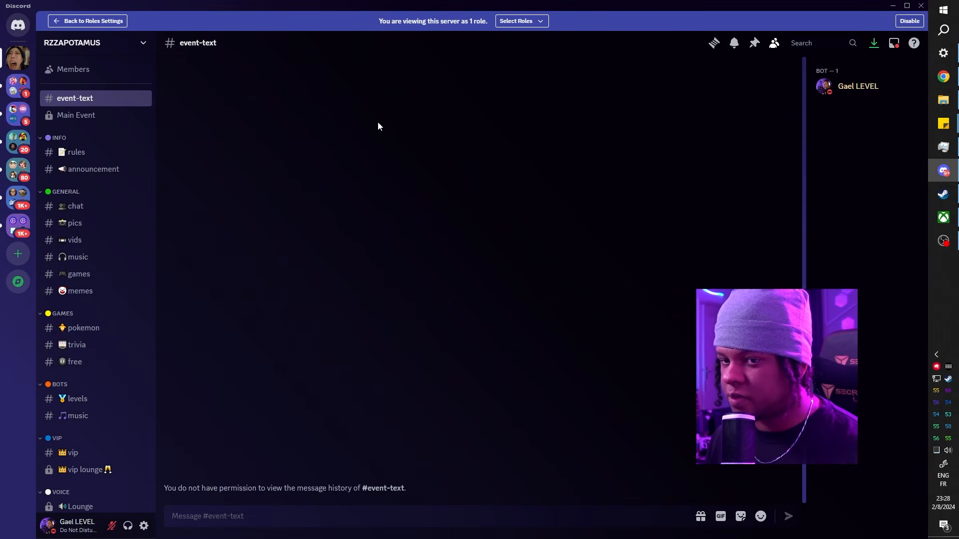
Check the chat, pics and vids channels and the voice channels for what TEST ROLE can access.
{"action": "scroll", "coordinate": [88, 208], "scroll_direction": "down", "scroll_amount": 1}
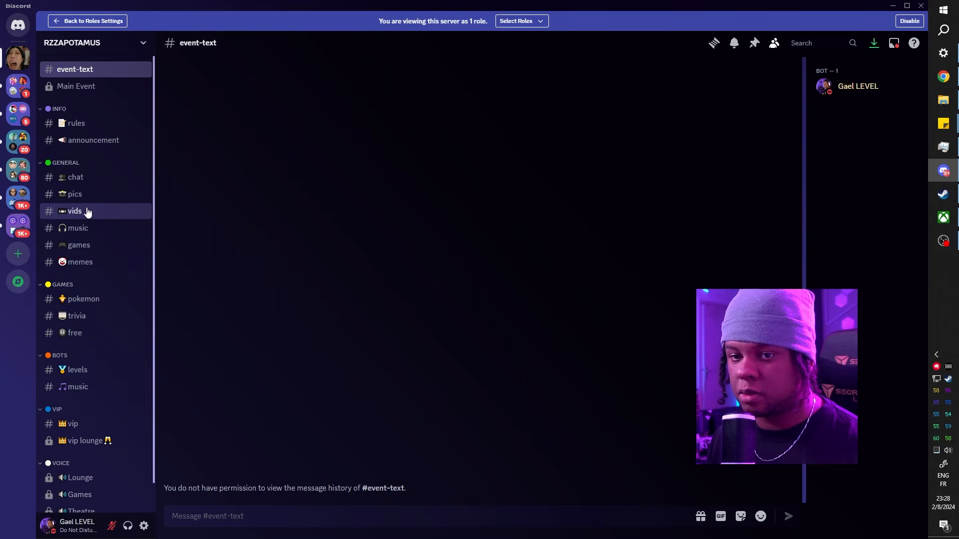
{"action": "left_click", "coordinate": [80, 180]}
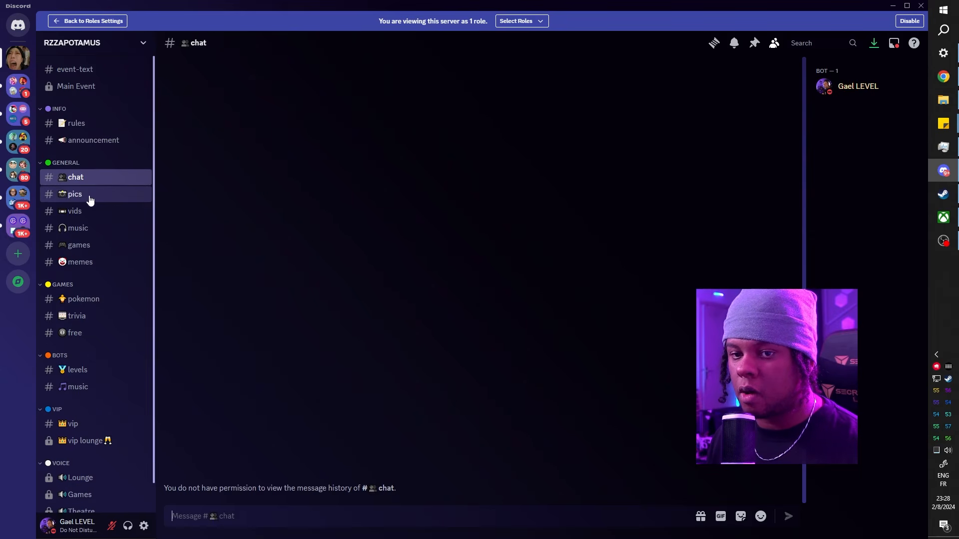
{"action": "left_click", "coordinate": [90, 196]}
{"action": "left_click", "coordinate": [87, 212]}
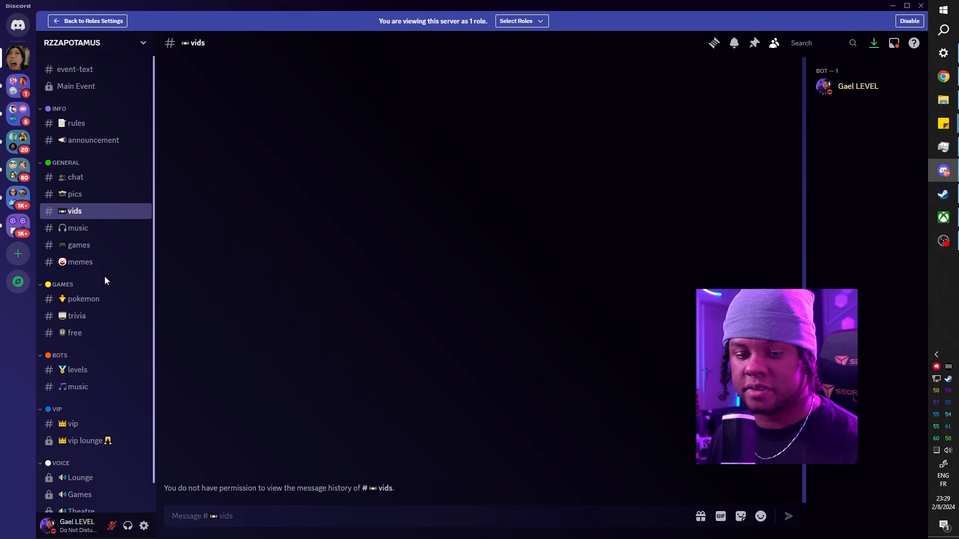
{"action": "scroll", "coordinate": [105, 278], "scroll_direction": "down", "scroll_amount": 1}
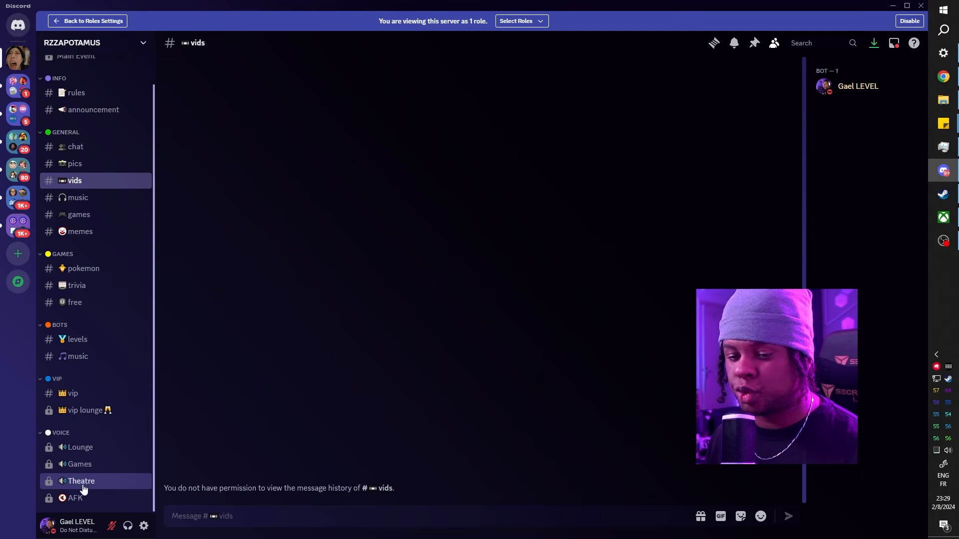
Add the PLEB role to the role preview alongside TEST ROLE.
{"action": "left_click", "coordinate": [539, 26]}
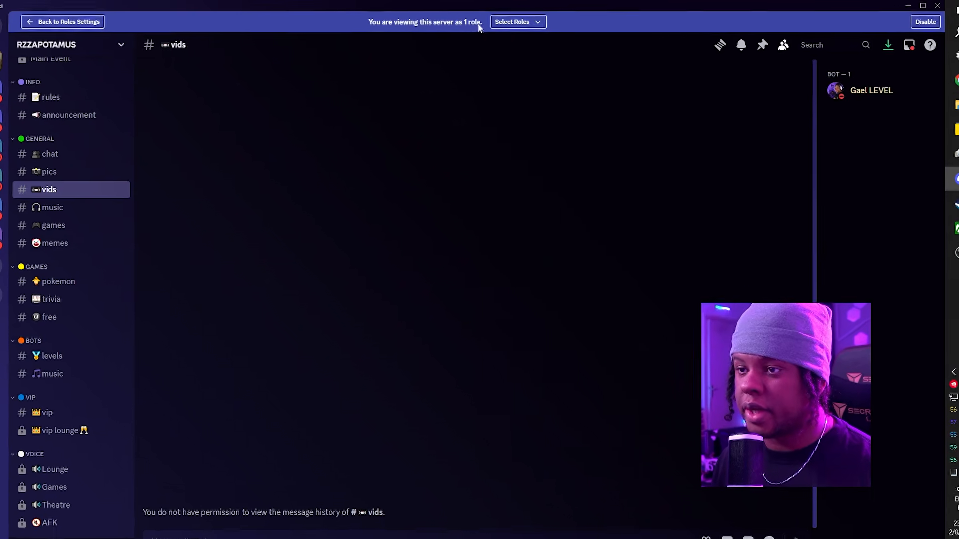
{"action": "left_click", "coordinate": [537, 25]}
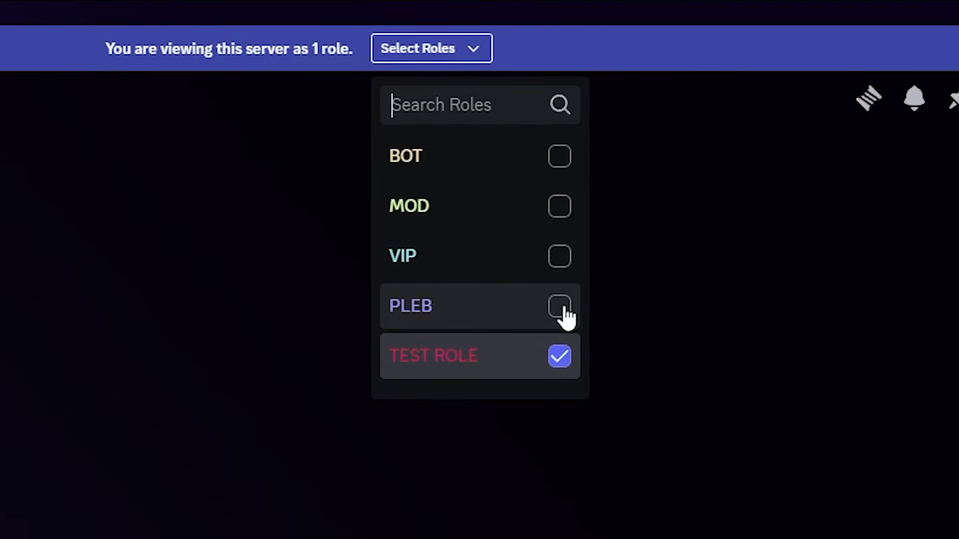
{"action": "left_click", "coordinate": [560, 307]}
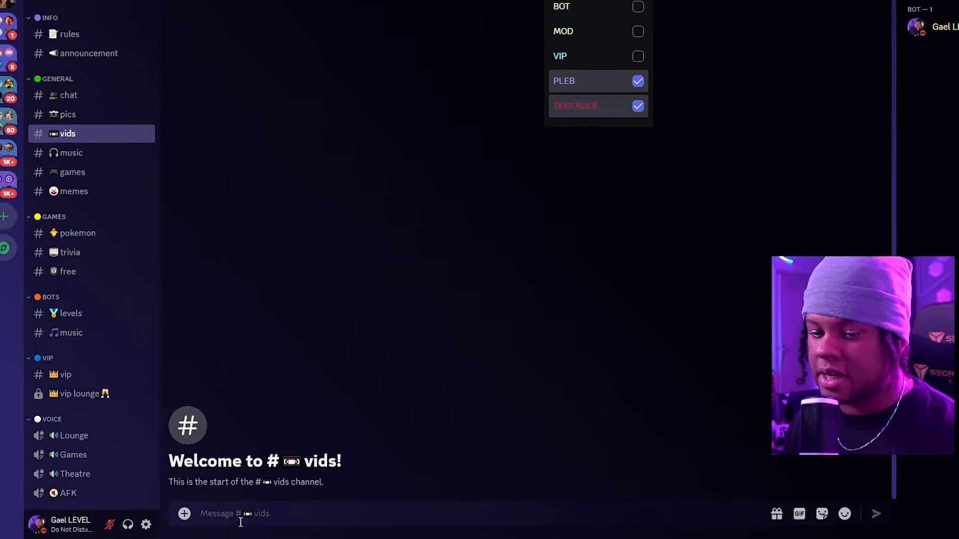
Test writing in the vids channel by entering "zrrzeghrezhgerzh" as a draft message, and clear it without sending.
{"action": "left_click", "coordinate": [245, 514]}
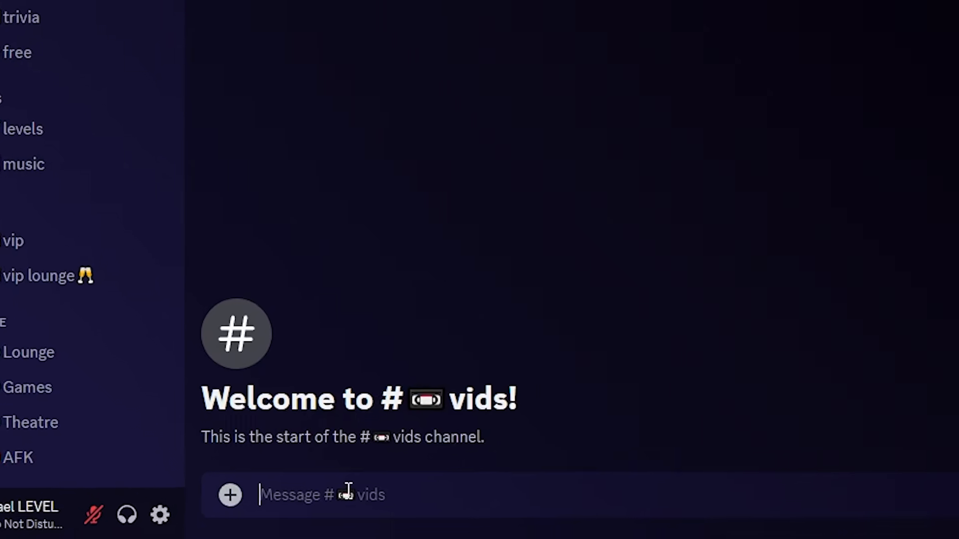
{"action": "type", "text": "zrrzeghrezhgerzh"}
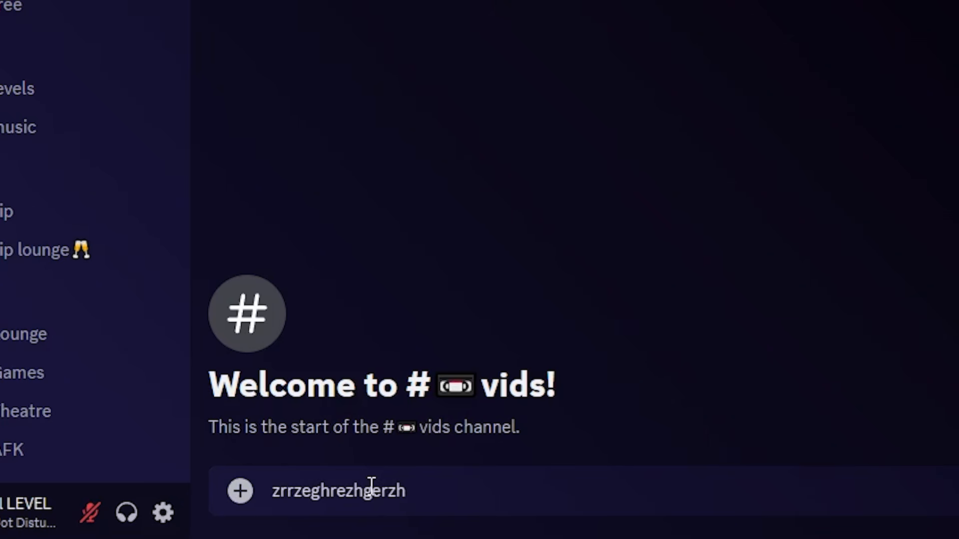
{"action": "key", "text": "ctrl+a"}
{"action": "key", "text": "BackSpace"}
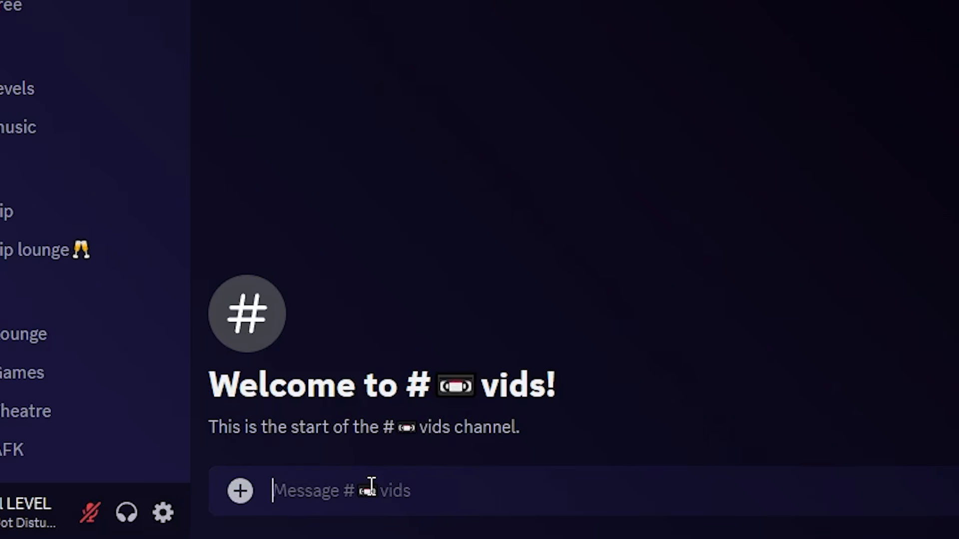
Test joining the Lounge voice channel, dismiss the voice restrictions notice, and exit the role preview.
{"action": "left_click", "coordinate": [80, 448]}
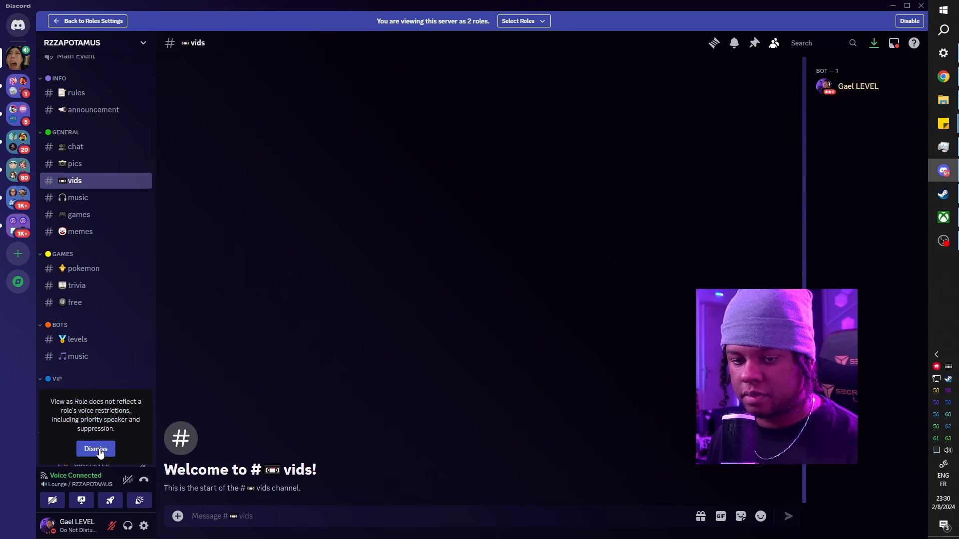
{"action": "left_click", "coordinate": [96, 449]}
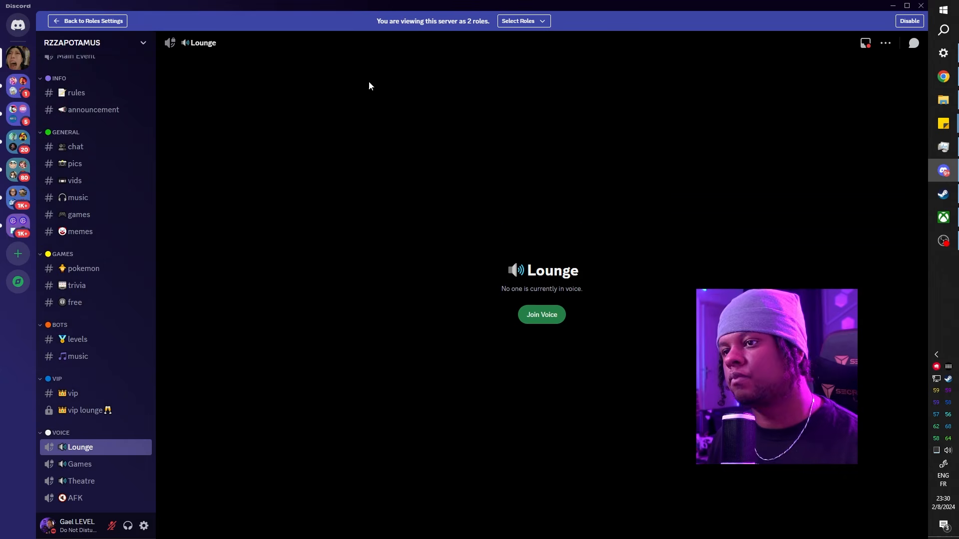
{"action": "left_click", "coordinate": [909, 21]}
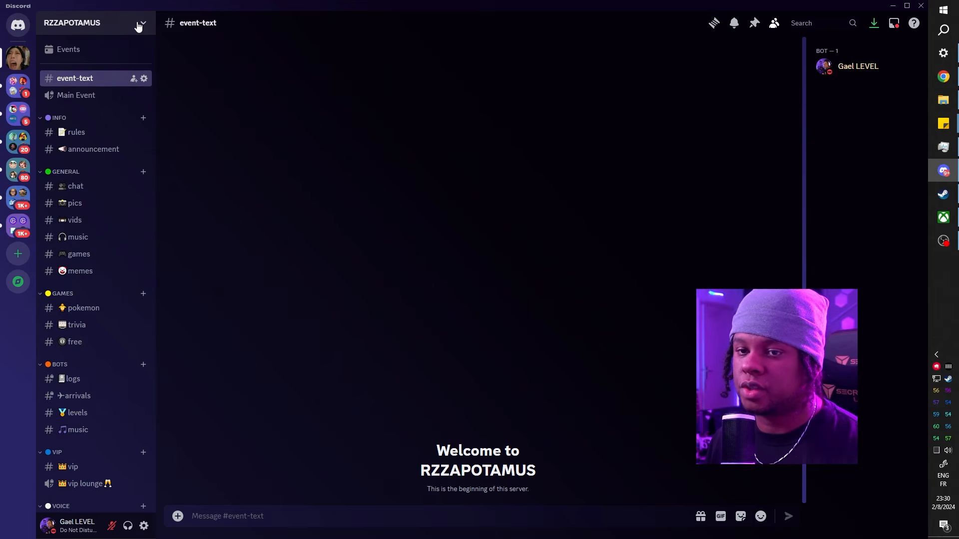
Open the server's role list and examine the hierarchy from BOT down to TEST ROLE.
{"action": "left_click", "coordinate": [137, 26]}
{"action": "left_click", "coordinate": [91, 88]}
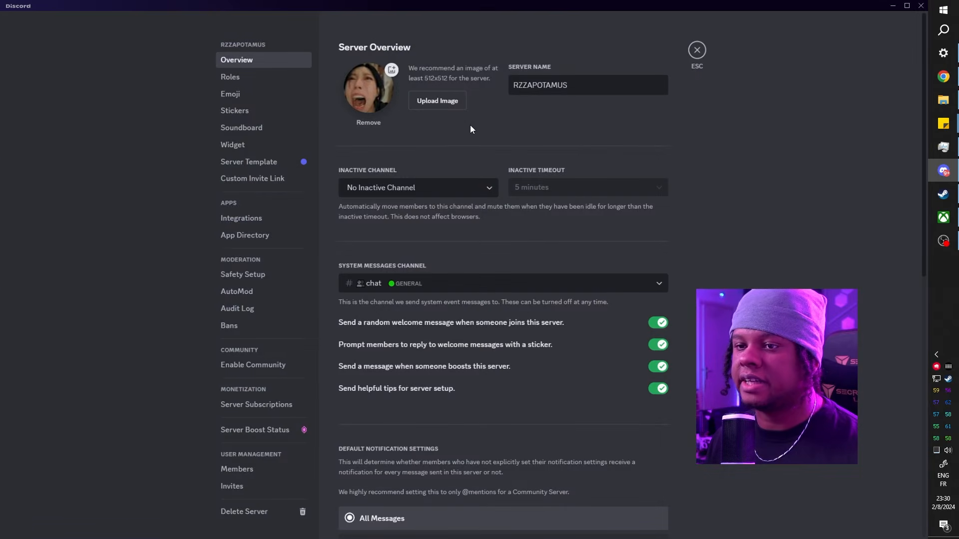
{"action": "left_click", "coordinate": [257, 77]}
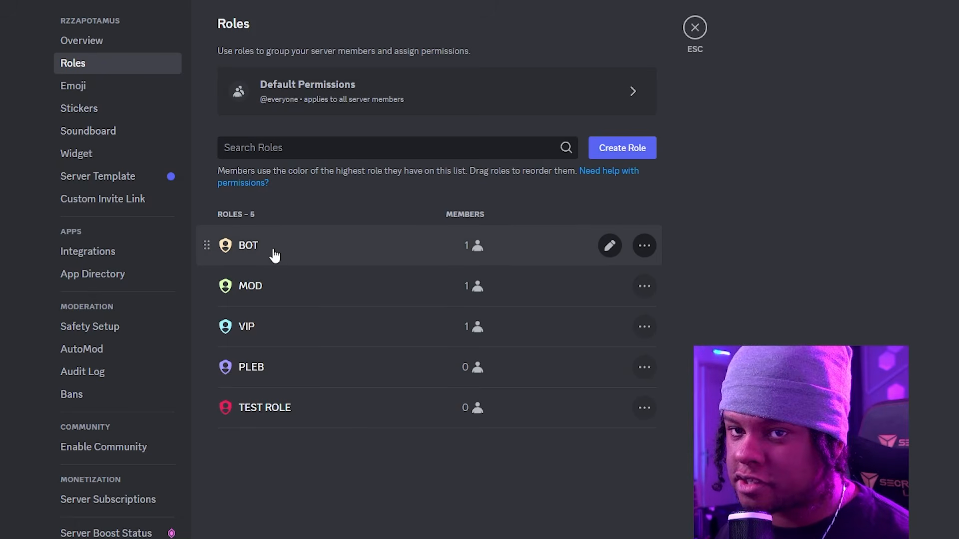
{"action": "left_click_drag", "start_coordinate": [274, 256], "coordinate": [216, 240]}
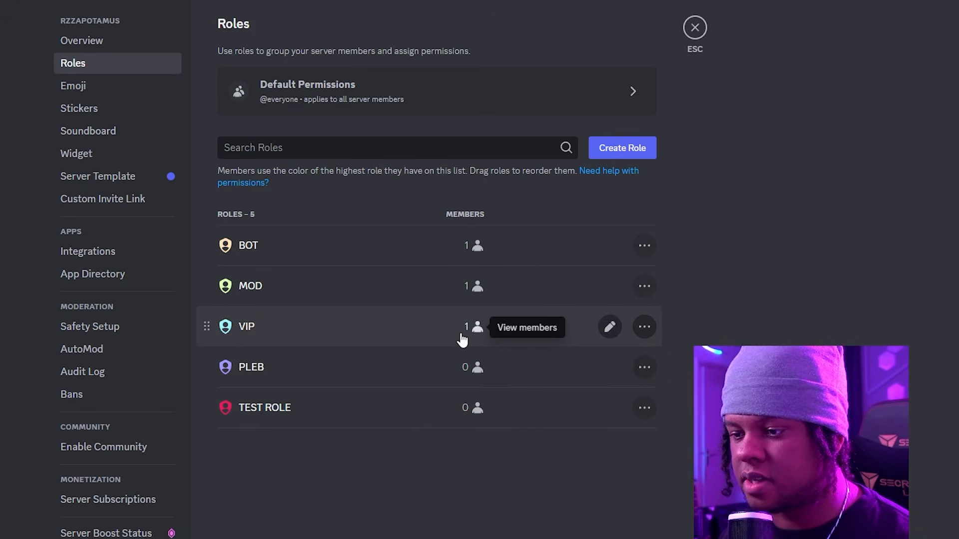
{"action": "left_click", "coordinate": [645, 246]}
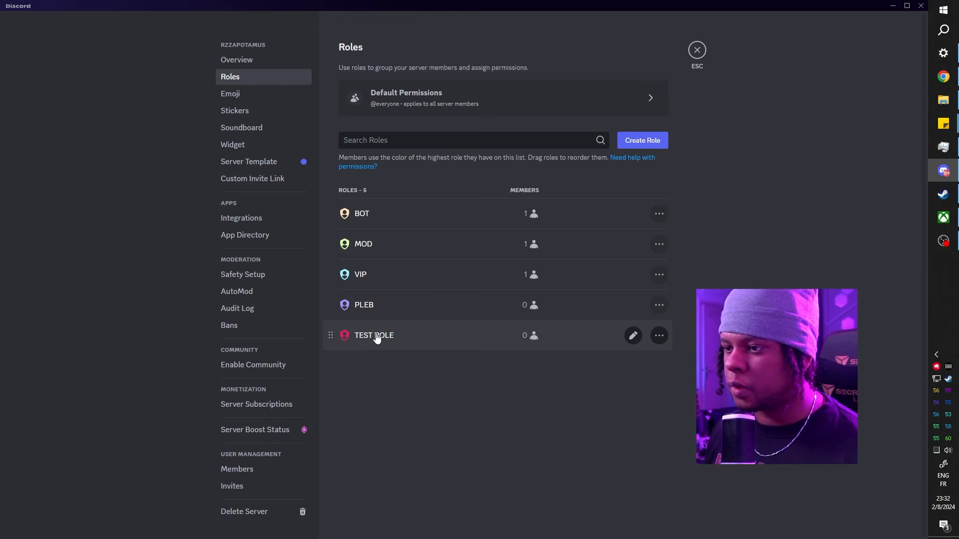
Review the general and text channel permissions of TEST ROLE, and close the server settings.
{"action": "left_click", "coordinate": [377, 338]}
{"action": "left_click", "coordinate": [503, 82]}
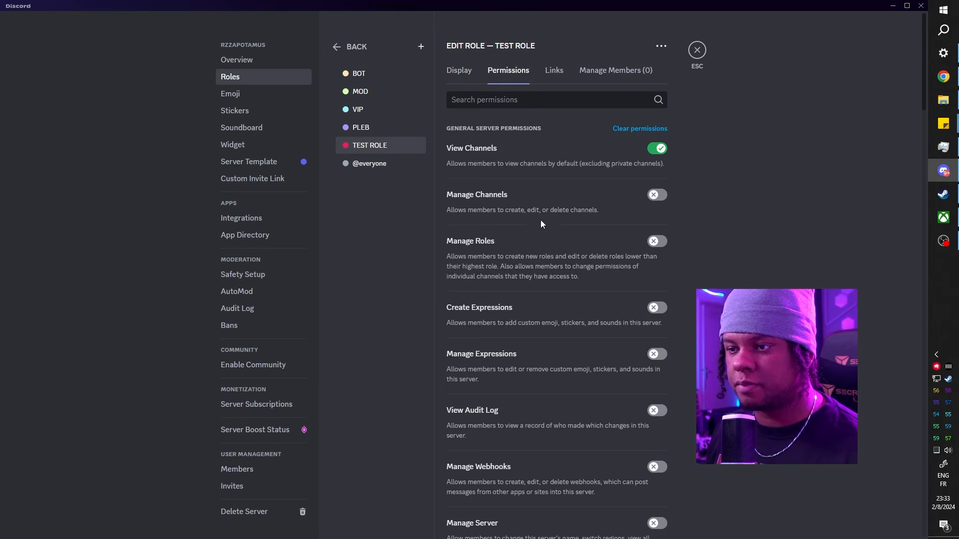
{"action": "scroll", "coordinate": [541, 220], "scroll_direction": "down", "scroll_amount": 10}
{"action": "scroll", "coordinate": [700, 210], "scroll_direction": "down", "scroll_amount": 10}
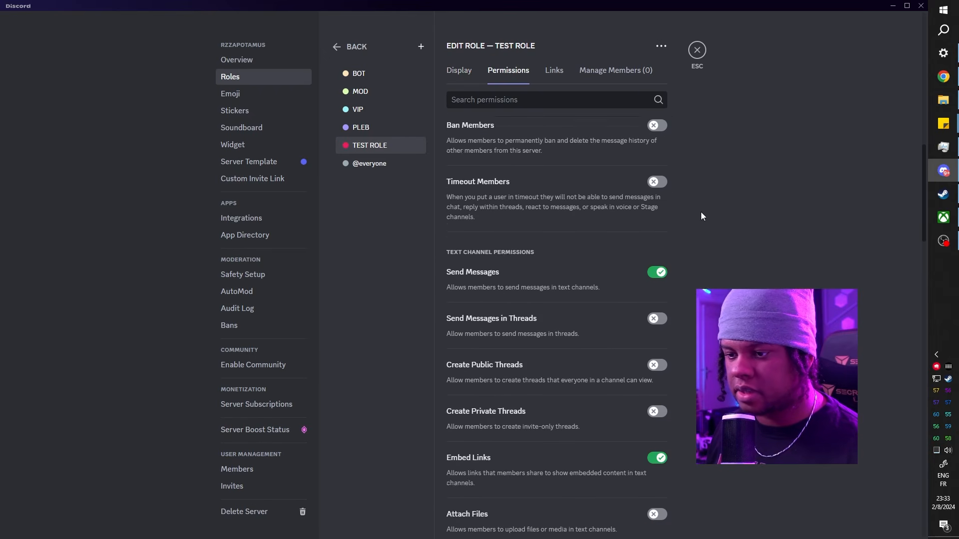
{"action": "left_click", "coordinate": [697, 52]}
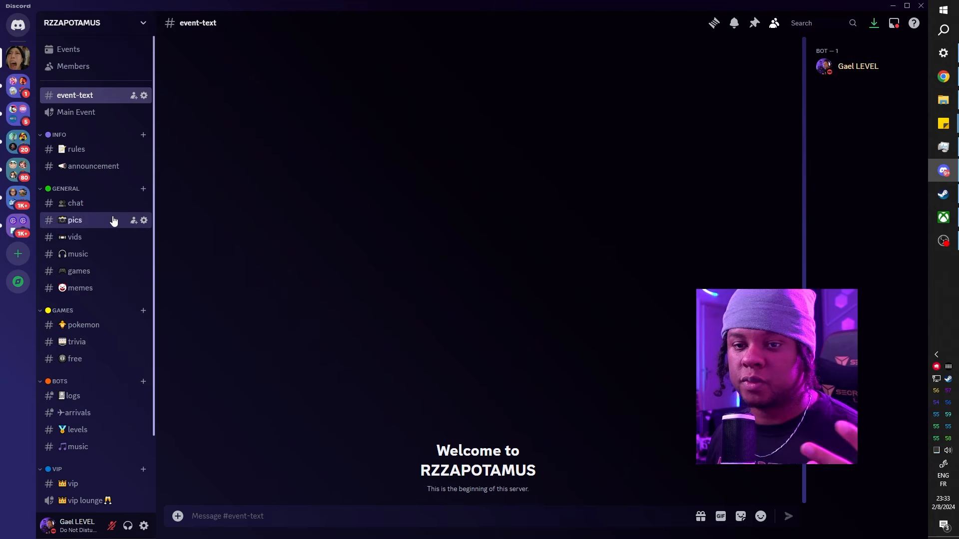
Open the permission settings of the INFO category.
{"action": "right_click", "coordinate": [68, 136]}
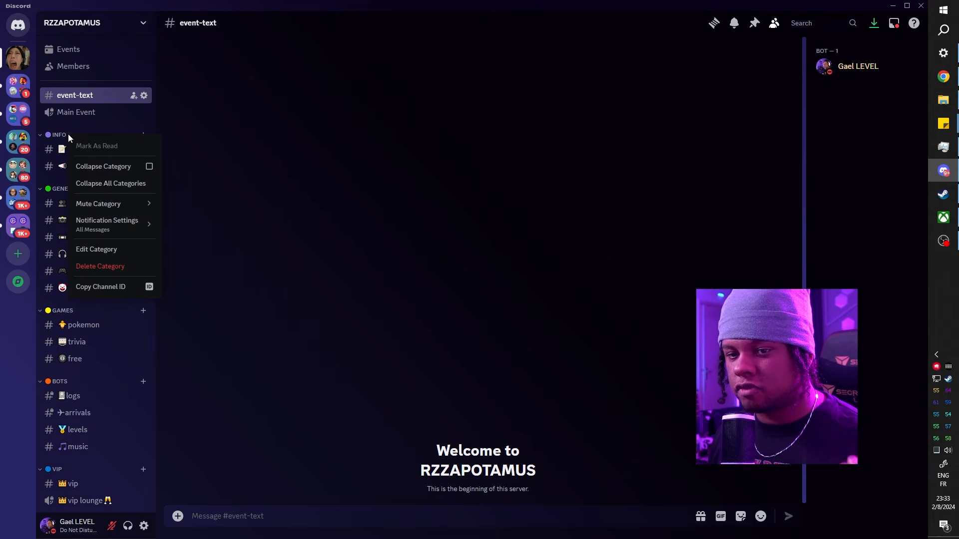
{"action": "left_click", "coordinate": [123, 253]}
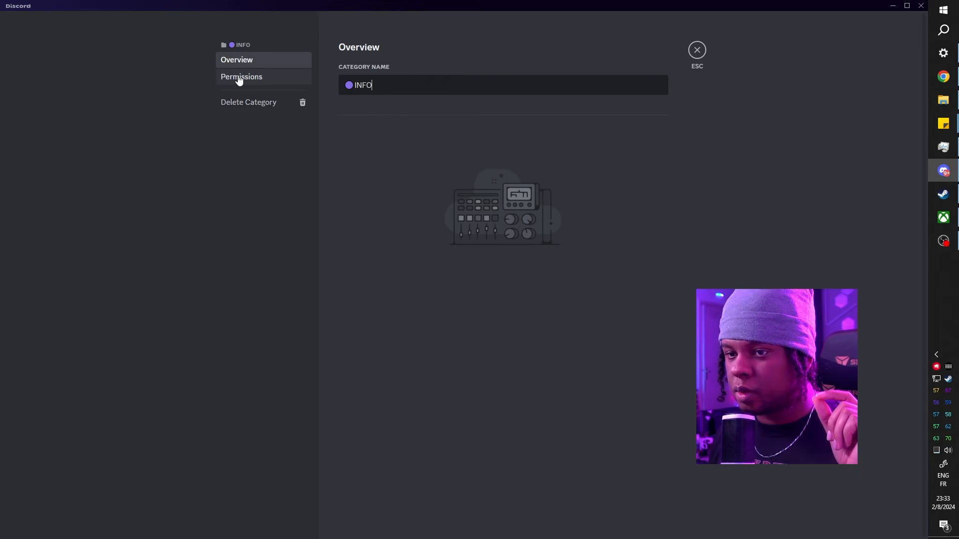
{"action": "left_click", "coordinate": [240, 78]}
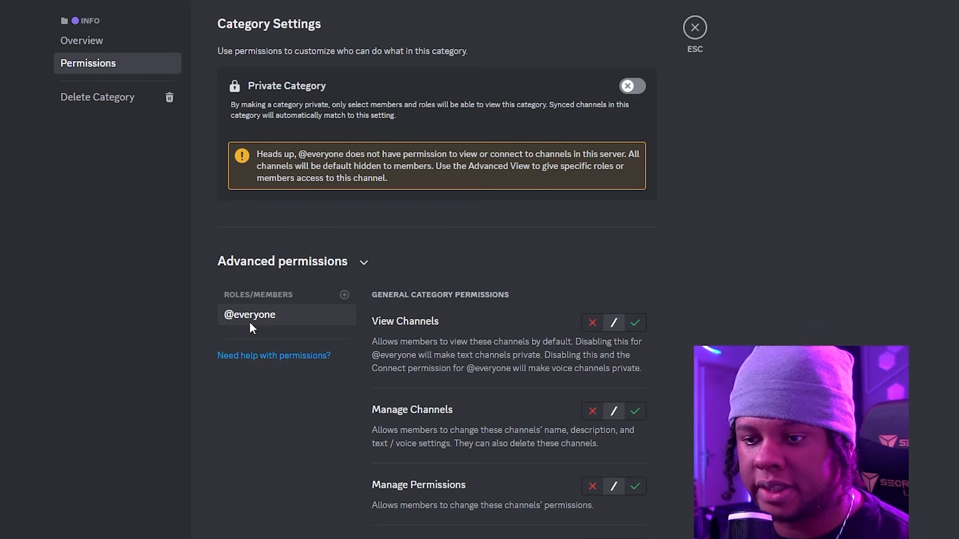
{"action": "scroll", "coordinate": [462, 308], "scroll_direction": "down", "scroll_amount": 9}
{"action": "scroll", "coordinate": [434, 309], "scroll_direction": "down", "scroll_amount": 3}
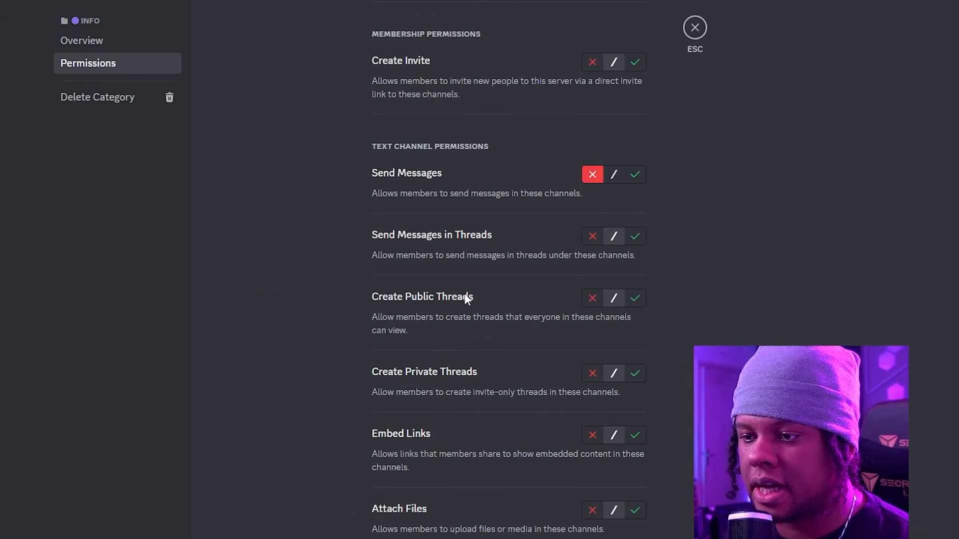
{"action": "scroll", "coordinate": [484, 219], "scroll_direction": "down", "scroll_amount": 3}
{"action": "scroll", "coordinate": [599, 279], "scroll_direction": "up", "scroll_amount": 15}
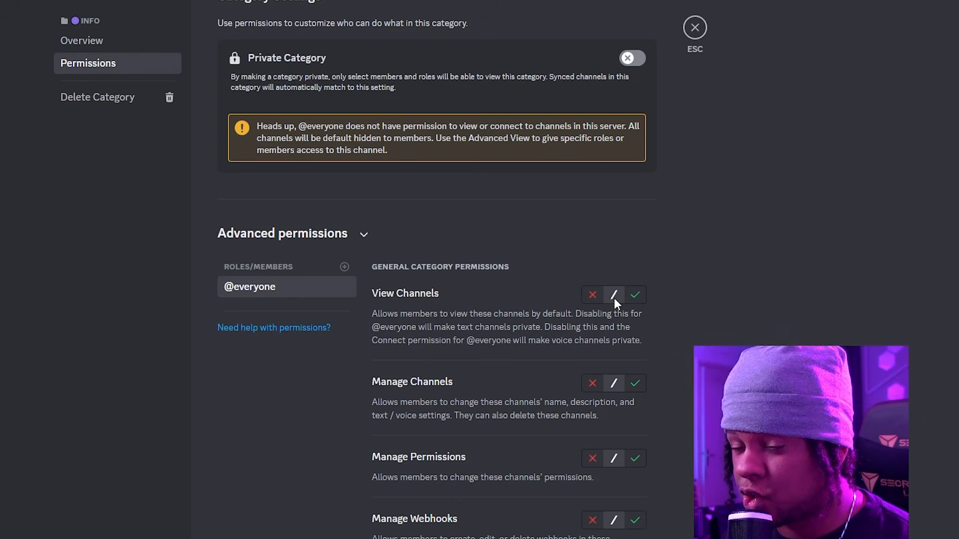
{"action": "scroll", "coordinate": [610, 361], "scroll_direction": "down", "scroll_amount": 7}
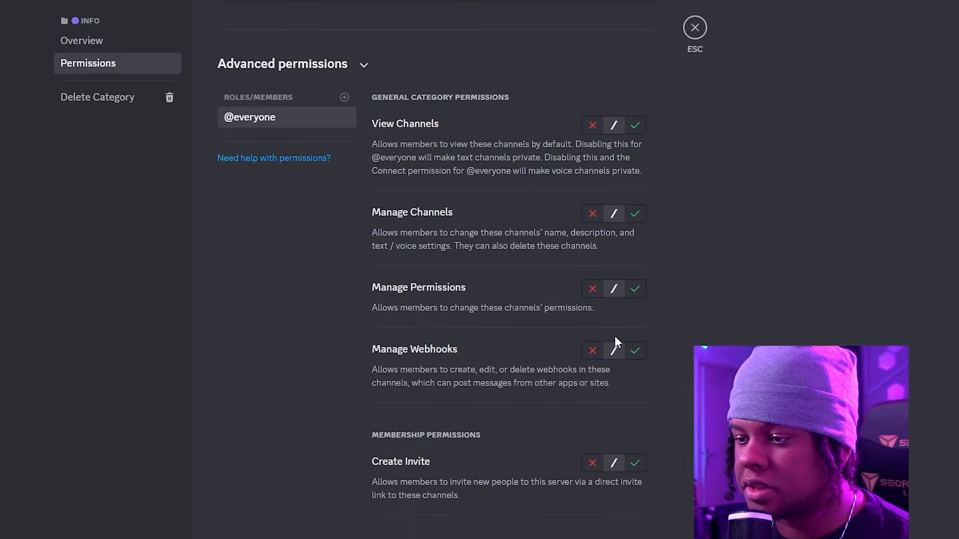
{"action": "scroll", "coordinate": [619, 250], "scroll_direction": "down", "scroll_amount": 12}
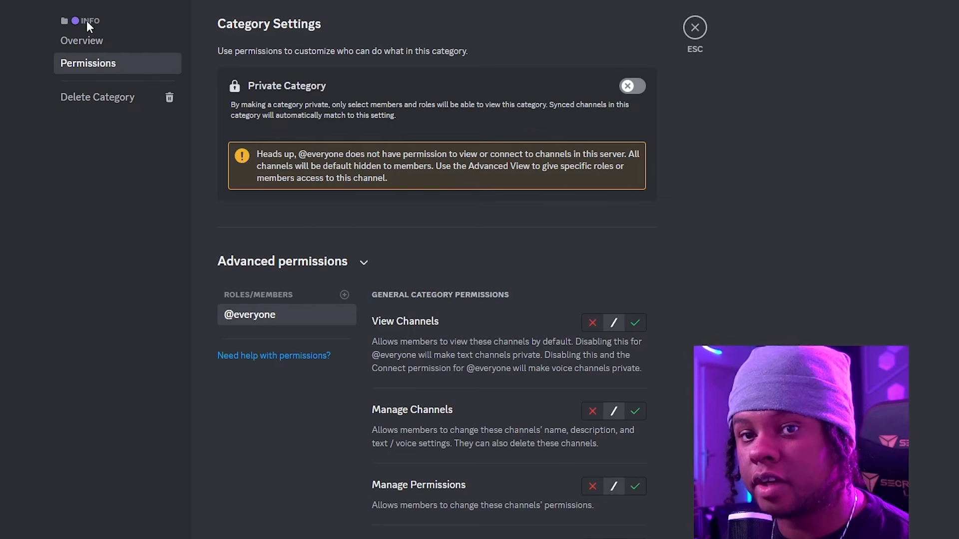
{"action": "scroll", "coordinate": [556, 271], "scroll_direction": "down", "scroll_amount": 5}
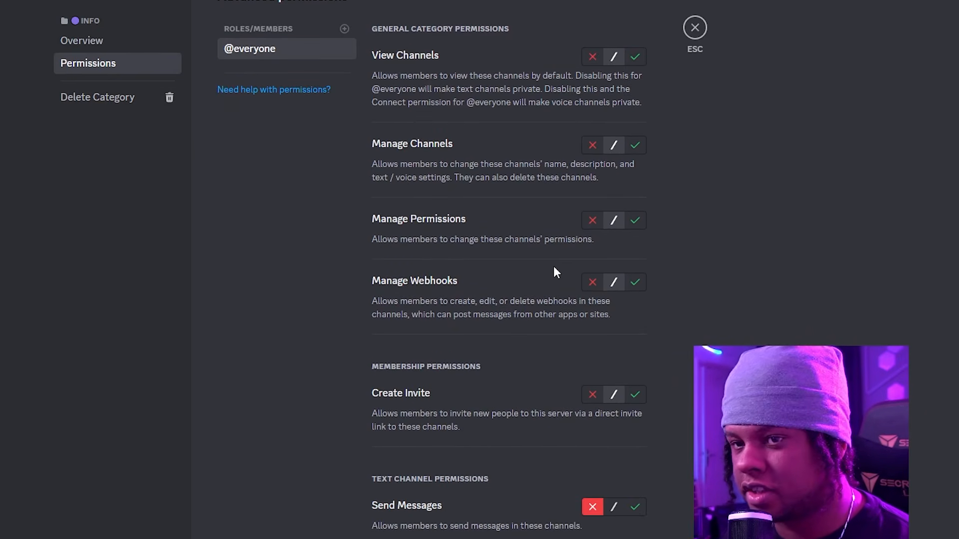
{"action": "scroll", "coordinate": [549, 273], "scroll_direction": "down", "scroll_amount": 1}
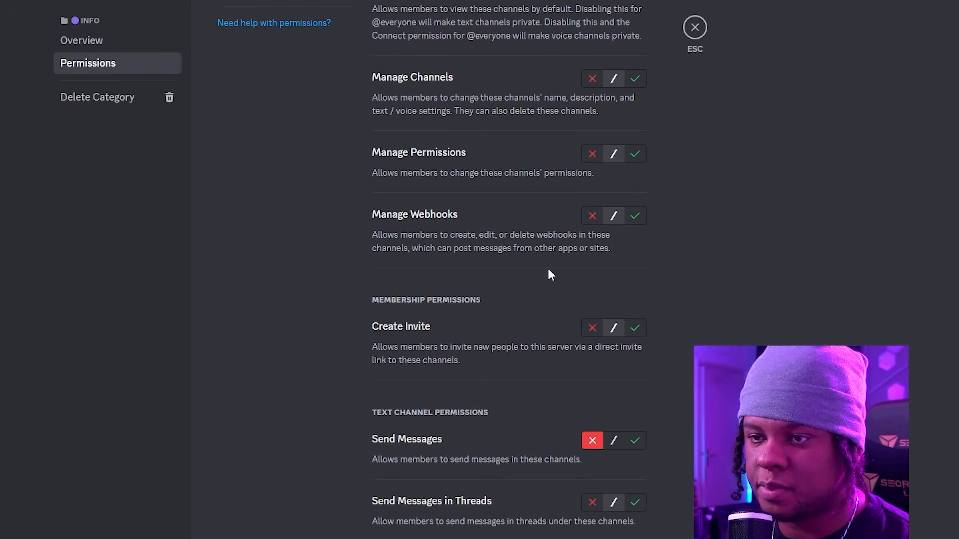
{"action": "scroll", "coordinate": [551, 275], "scroll_direction": "down", "scroll_amount": 1}
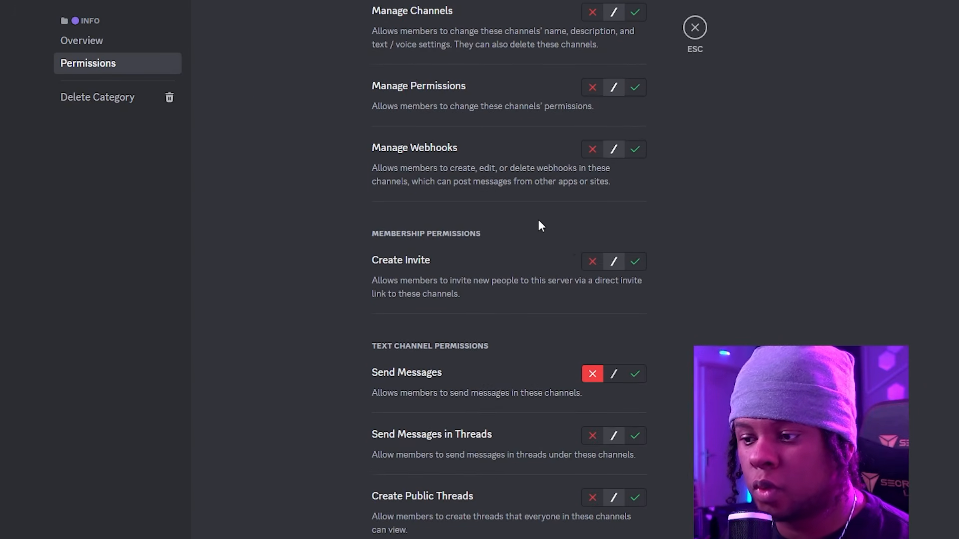
{"action": "scroll", "coordinate": [539, 222], "scroll_direction": "down", "scroll_amount": 4}
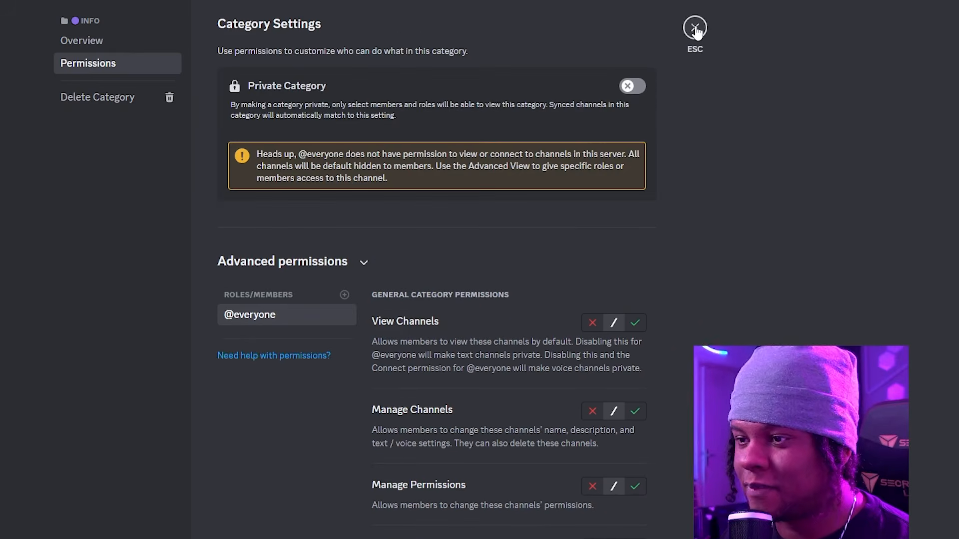
Close the category settings and preview the server as TEST ROLE from the server's role list.
{"action": "key", "text": "Escape"}
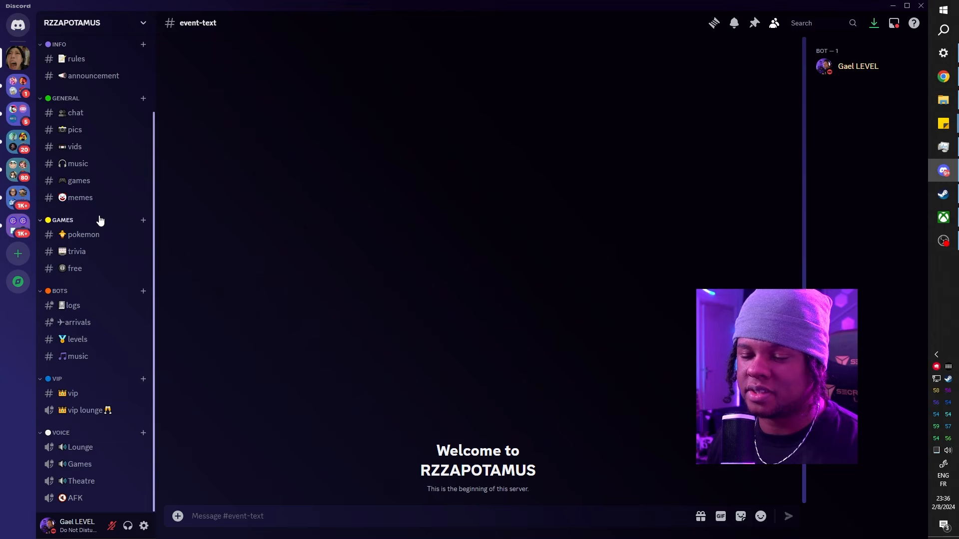
{"action": "left_click", "coordinate": [144, 27]}
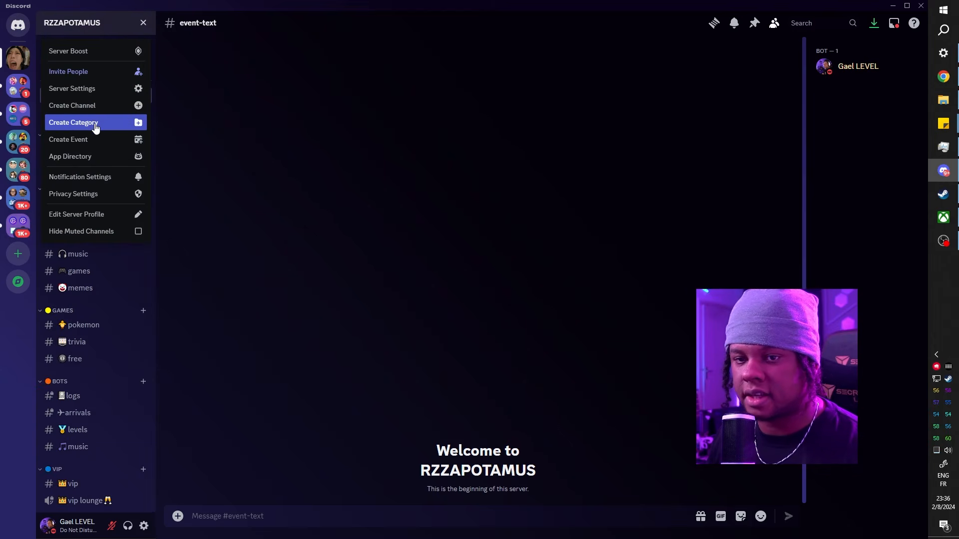
{"action": "left_click", "coordinate": [89, 89]}
{"action": "left_click", "coordinate": [230, 76]}
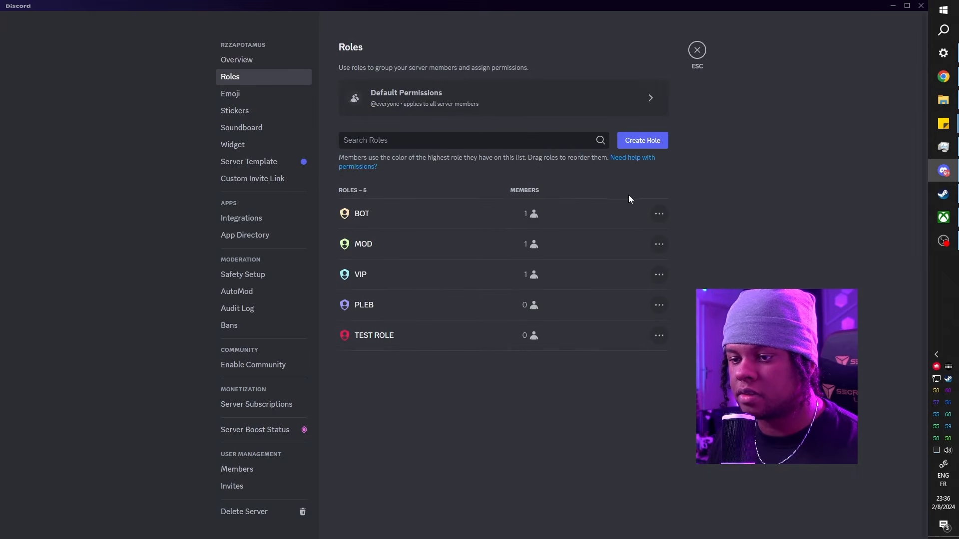
{"action": "left_click", "coordinate": [659, 335]}
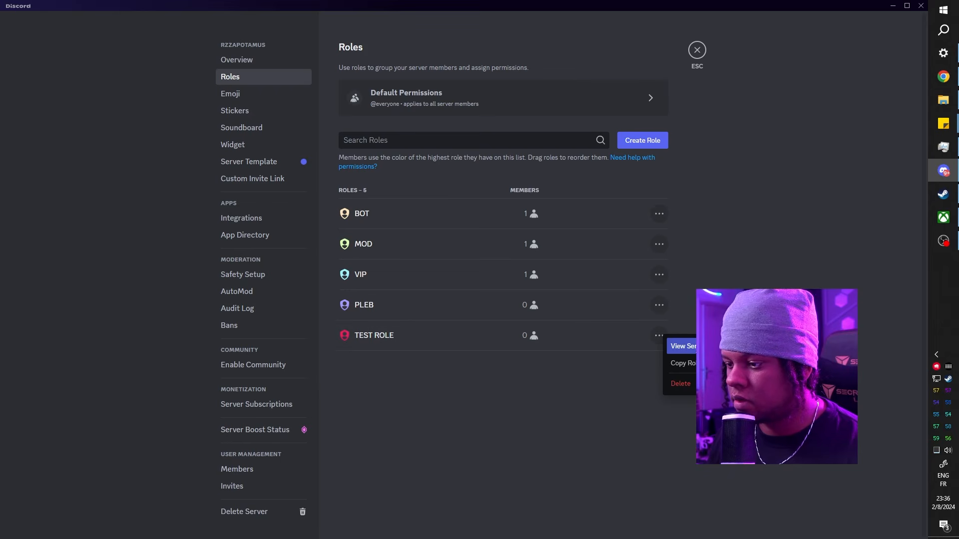
{"action": "left_click", "coordinate": [710, 346]}
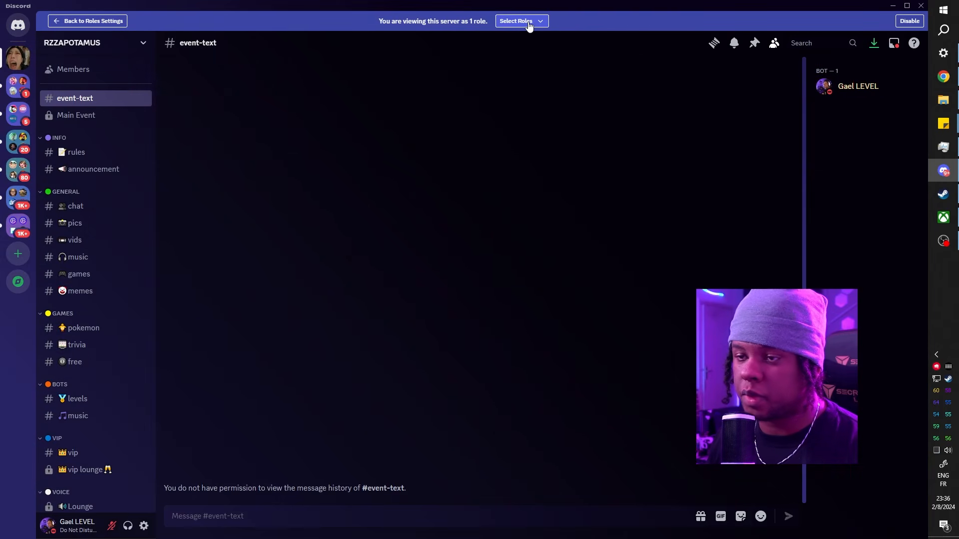
{"action": "left_click", "coordinate": [95, 44]}
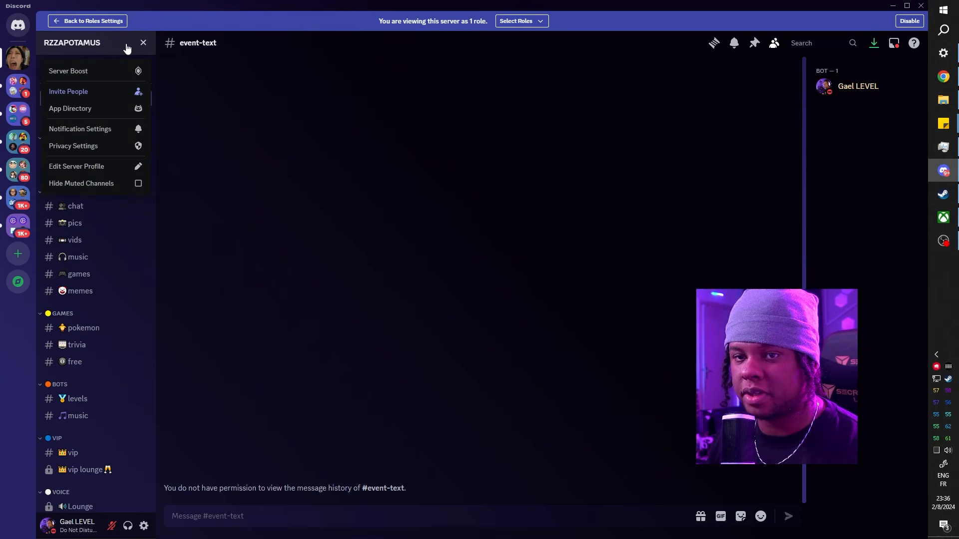
Return to the role settings and review the general and text channel permissions of TEST ROLE.
{"action": "left_click", "coordinate": [82, 21]}
{"action": "left_click", "coordinate": [382, 338]}
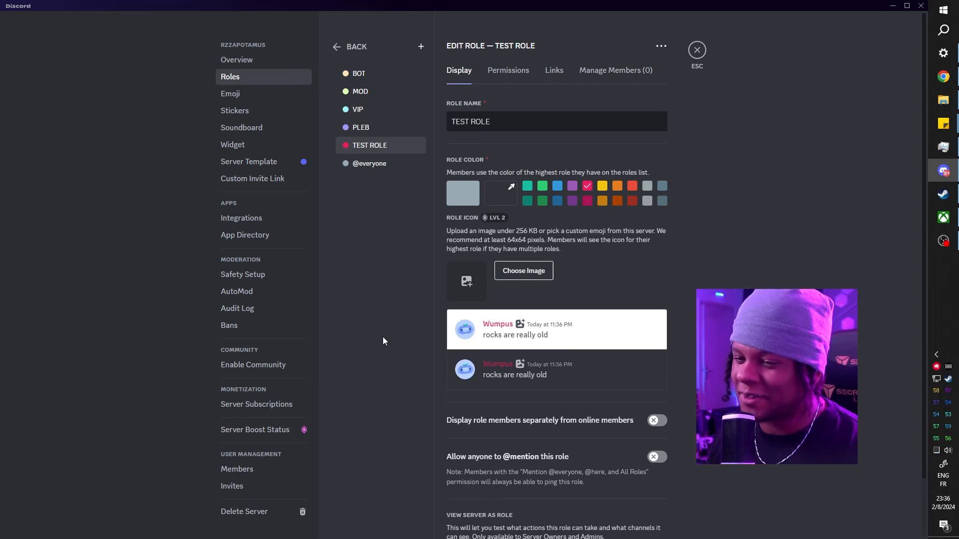
{"action": "left_click", "coordinate": [495, 71]}
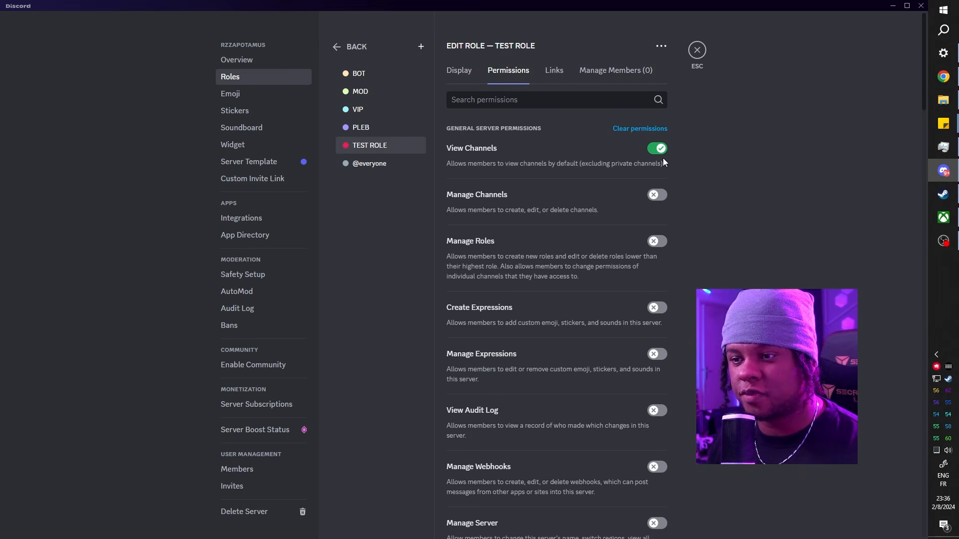
{"action": "scroll", "coordinate": [663, 158], "scroll_direction": "down", "scroll_amount": 9}
{"action": "scroll", "coordinate": [640, 231], "scroll_direction": "down", "scroll_amount": 6}
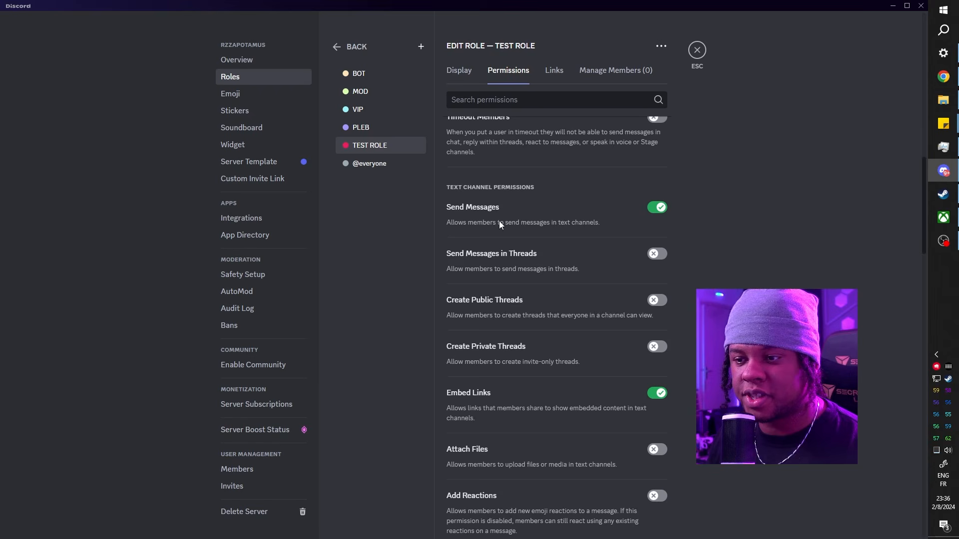
Preview the server as TEST ROLE, check message access in the rules and announcement channels, and exit the preview.
{"action": "left_click", "coordinate": [661, 46]}
{"action": "left_click", "coordinate": [669, 61]}
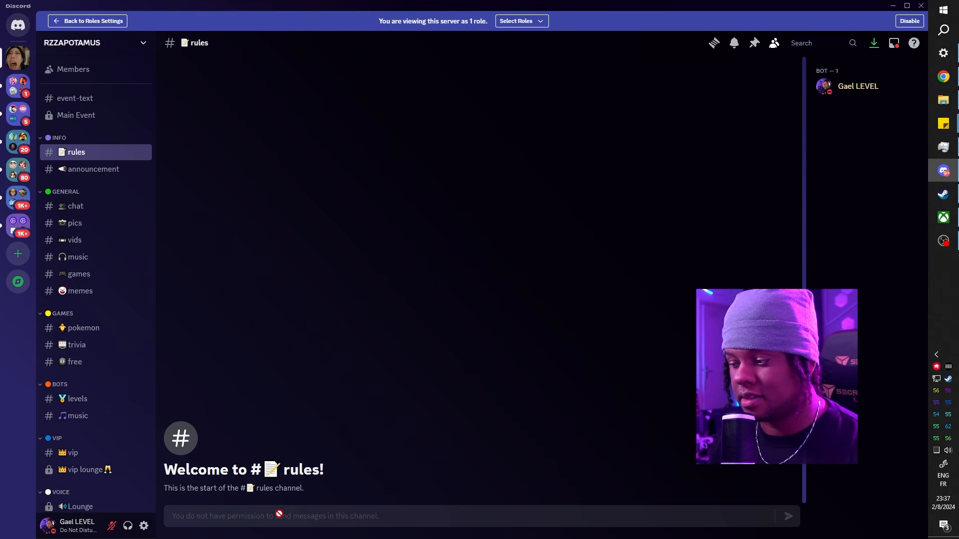
{"action": "left_click", "coordinate": [78, 172]}
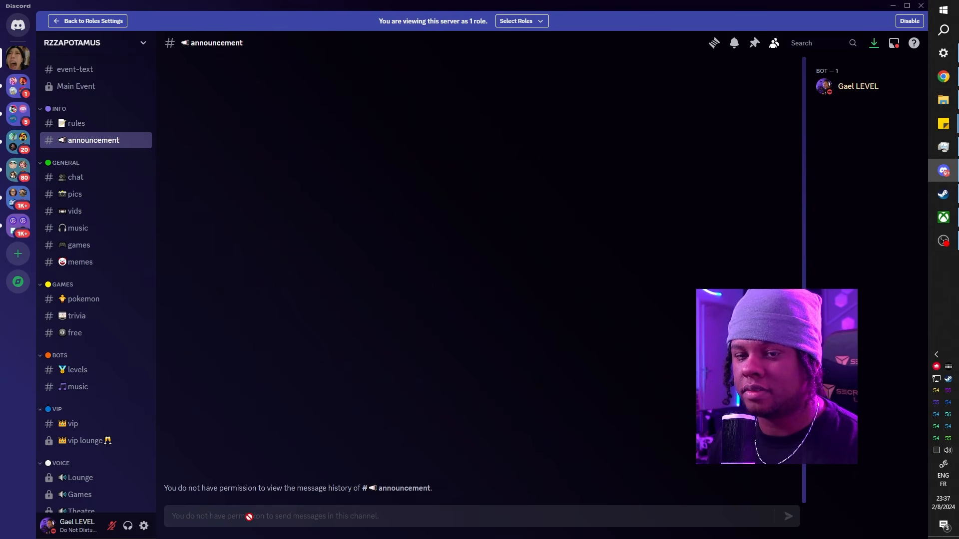
{"action": "left_click", "coordinate": [909, 21]}
Add the MOD role to the advanced permissions of the INFO category.
{"action": "right_click", "coordinate": [66, 120]}
{"action": "left_click", "coordinate": [93, 233]}
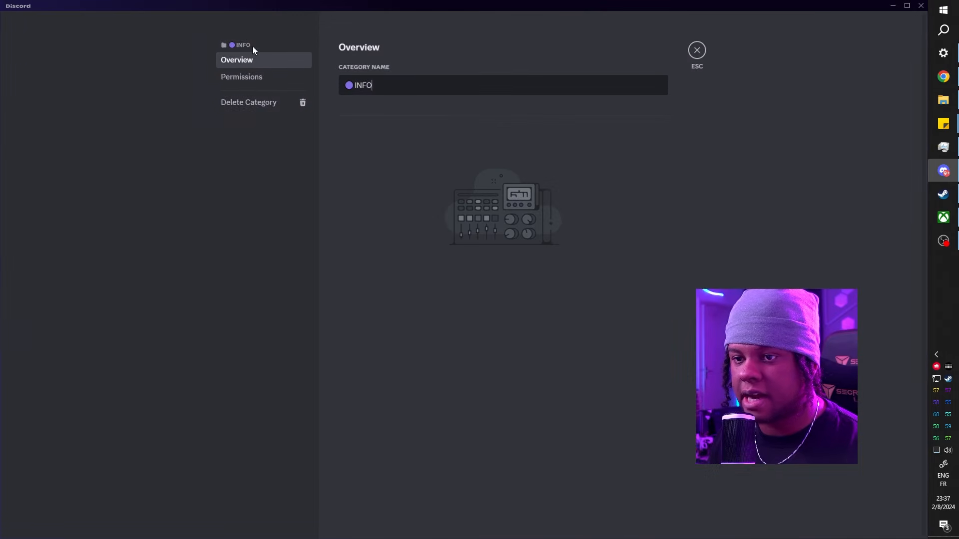
{"action": "left_click", "coordinate": [236, 79]}
{"action": "scroll", "coordinate": [385, 288], "scroll_direction": "down", "scroll_amount": 3}
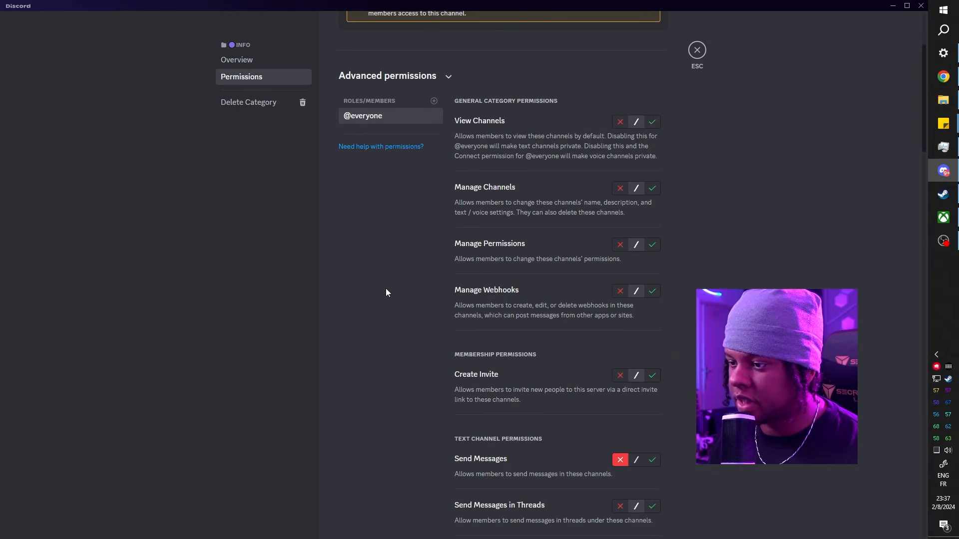
{"action": "left_click", "coordinate": [434, 101]}
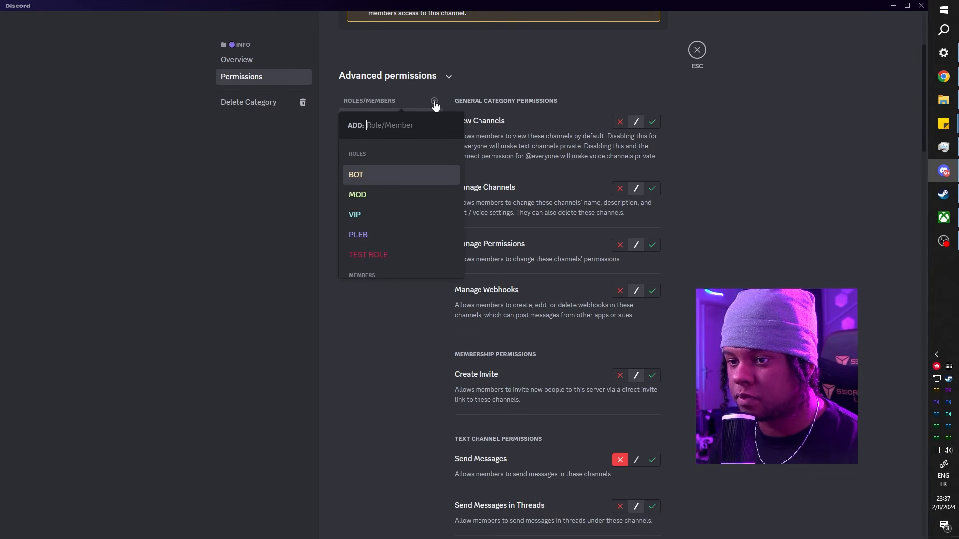
{"action": "left_click", "coordinate": [370, 195]}
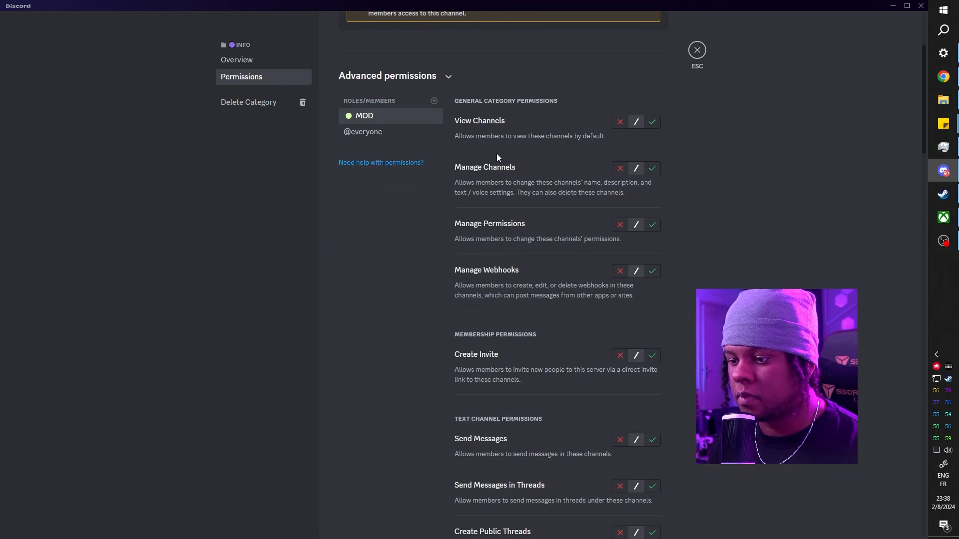
Allow Send Messages for MOD in the INFO category and save the changes.
{"action": "scroll", "coordinate": [441, 214], "scroll_direction": "down", "scroll_amount": 9}
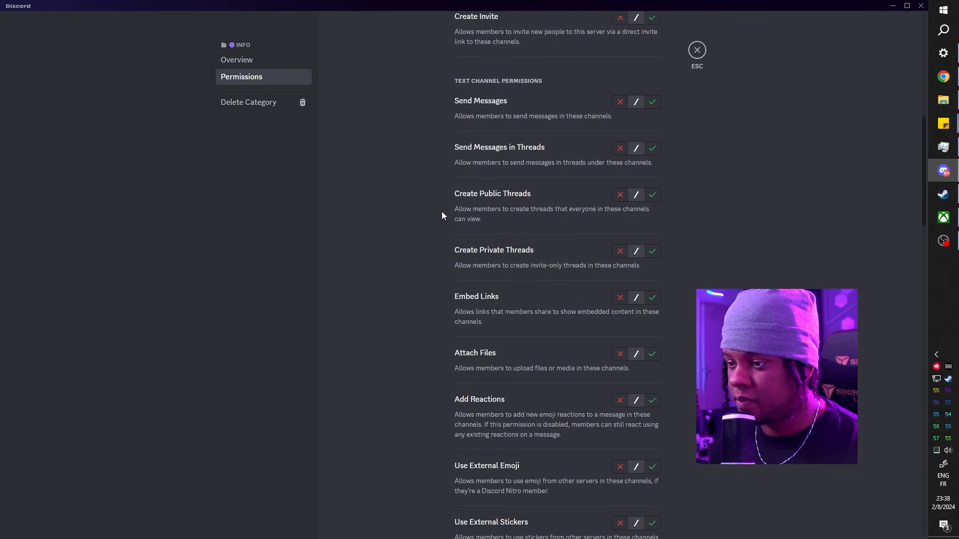
{"action": "scroll", "coordinate": [442, 213], "scroll_direction": "down", "scroll_amount": 7}
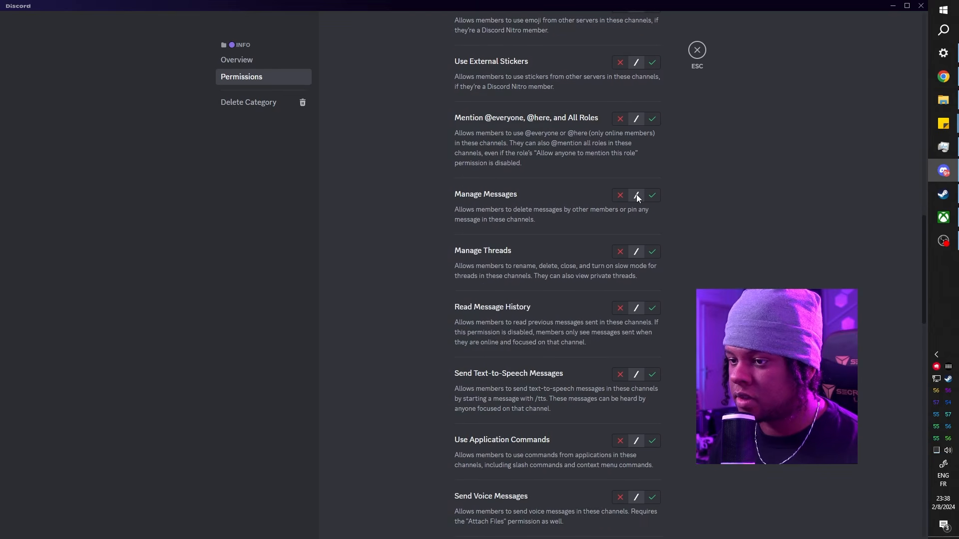
{"action": "scroll", "coordinate": [601, 226], "scroll_direction": "up", "scroll_amount": 10}
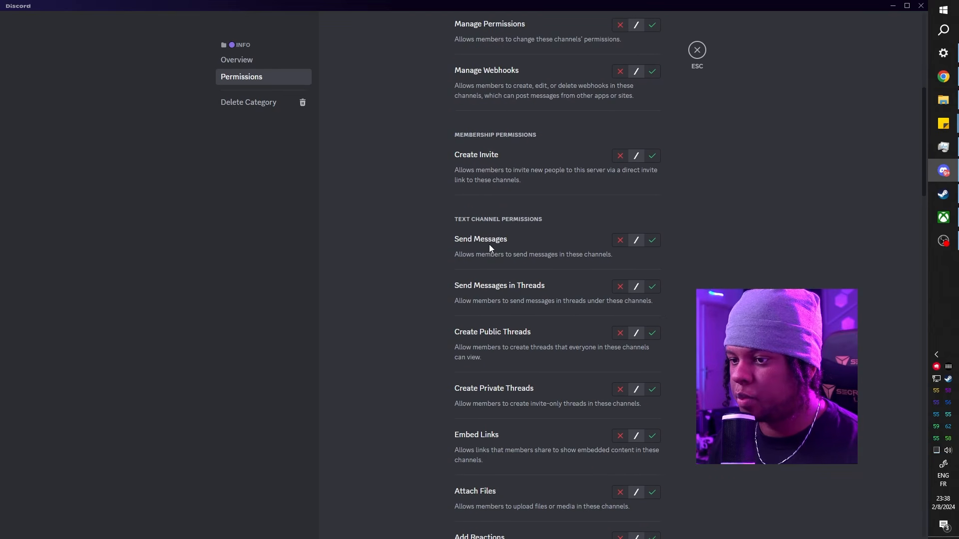
{"action": "left_click", "coordinate": [652, 241]}
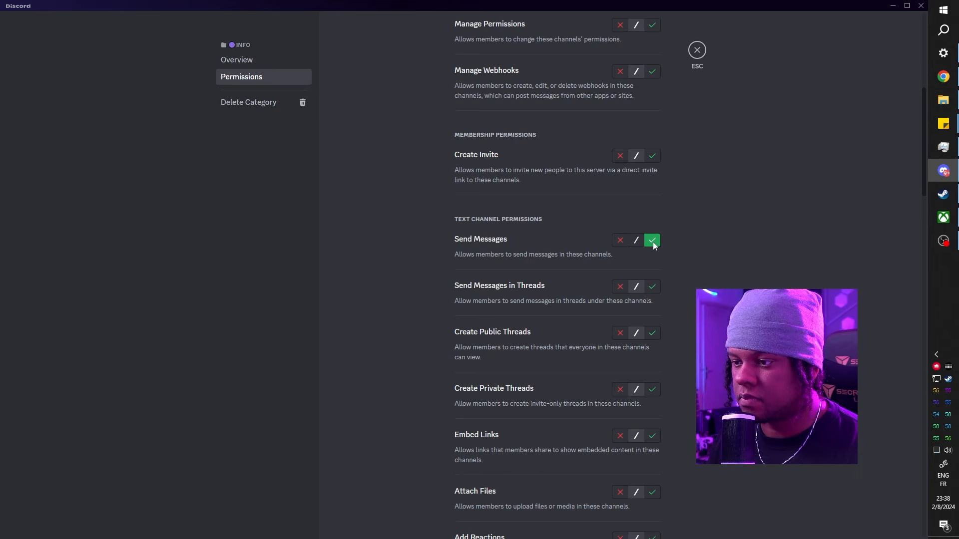
{"action": "left_click", "coordinate": [646, 519]}
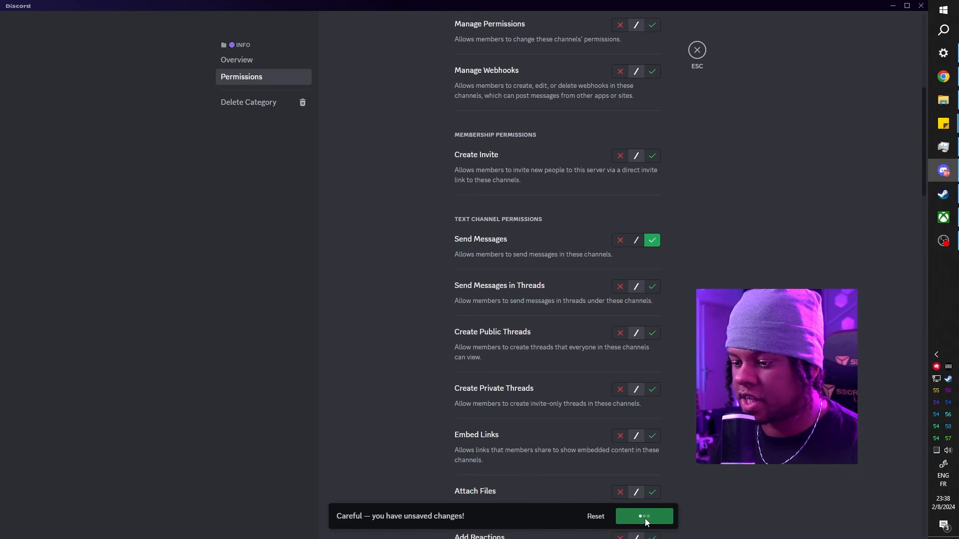
Preview the server as MOD, check message access in the announcement and rules channels, and exit the preview.
{"action": "left_click", "coordinate": [697, 56]}
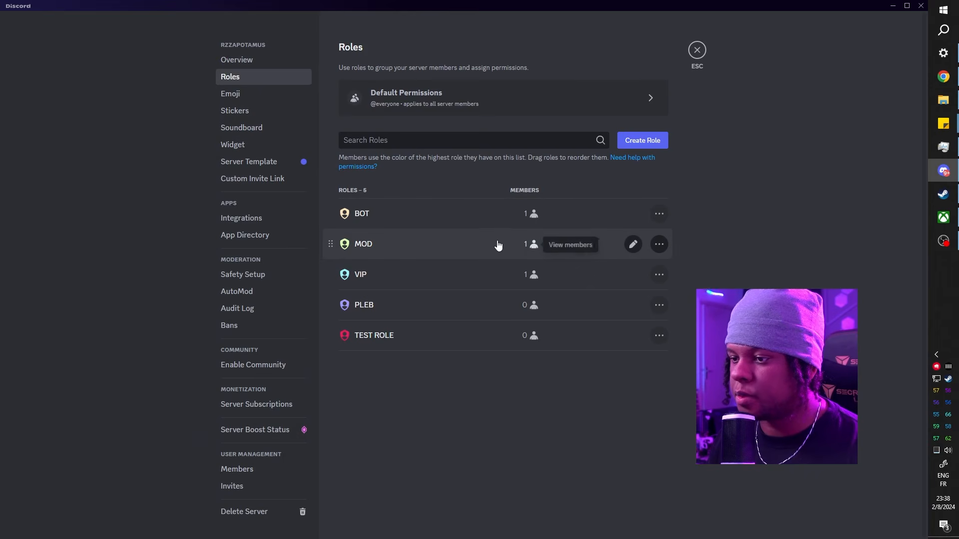
{"action": "left_click", "coordinate": [659, 245]}
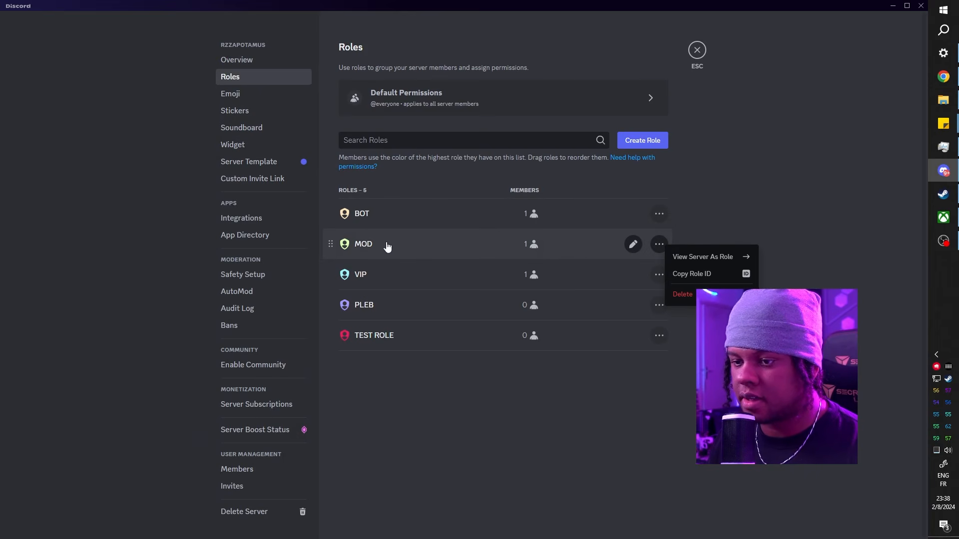
{"action": "left_click", "coordinate": [712, 257]}
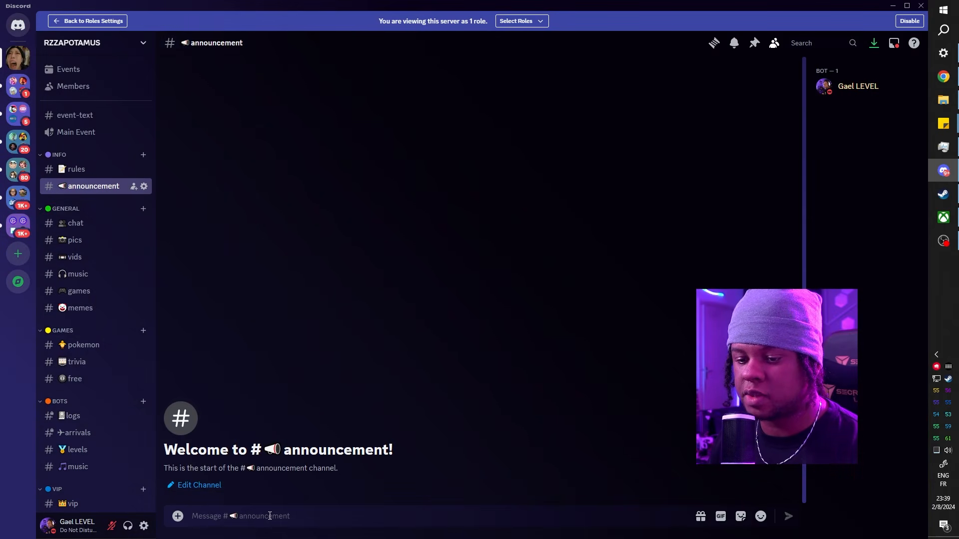
{"action": "left_click", "coordinate": [77, 169]}
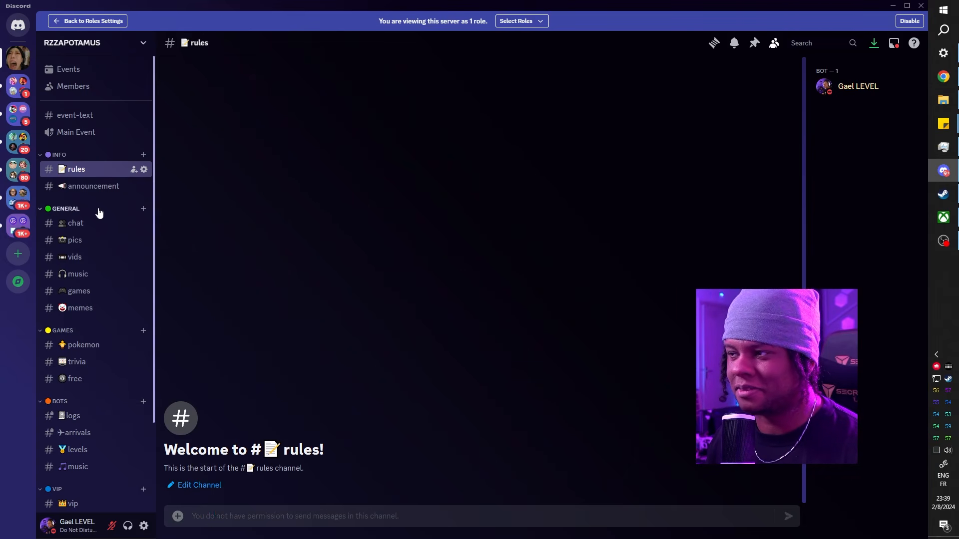
{"action": "left_click", "coordinate": [909, 21]}
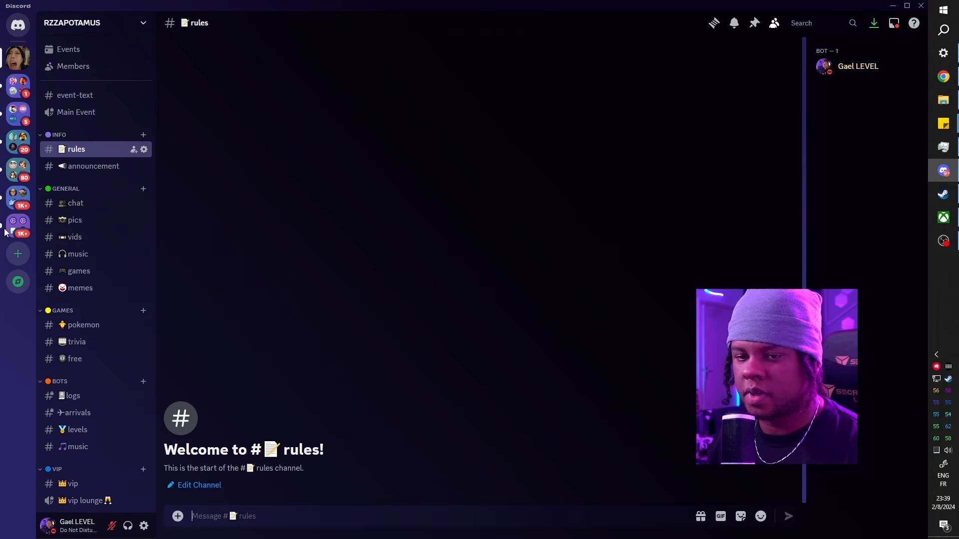
Sync the rules channel's permissions with the INFO category.
{"action": "right_click", "coordinate": [86, 152]}
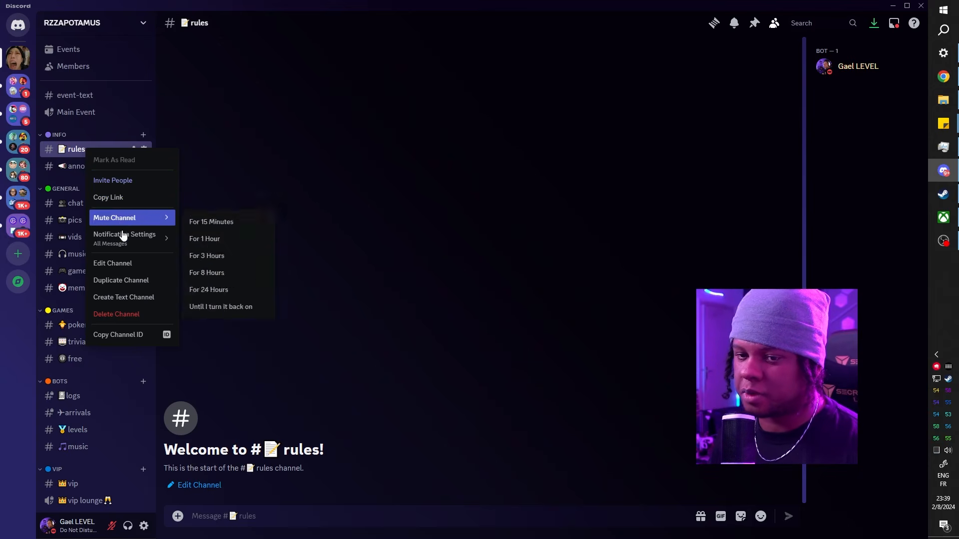
{"action": "left_click", "coordinate": [116, 263]}
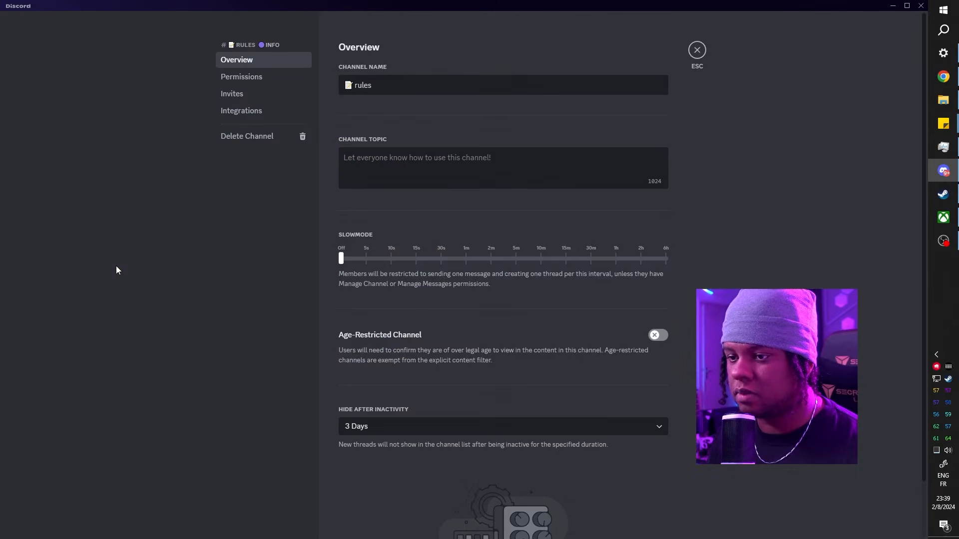
{"action": "left_click", "coordinate": [244, 78]}
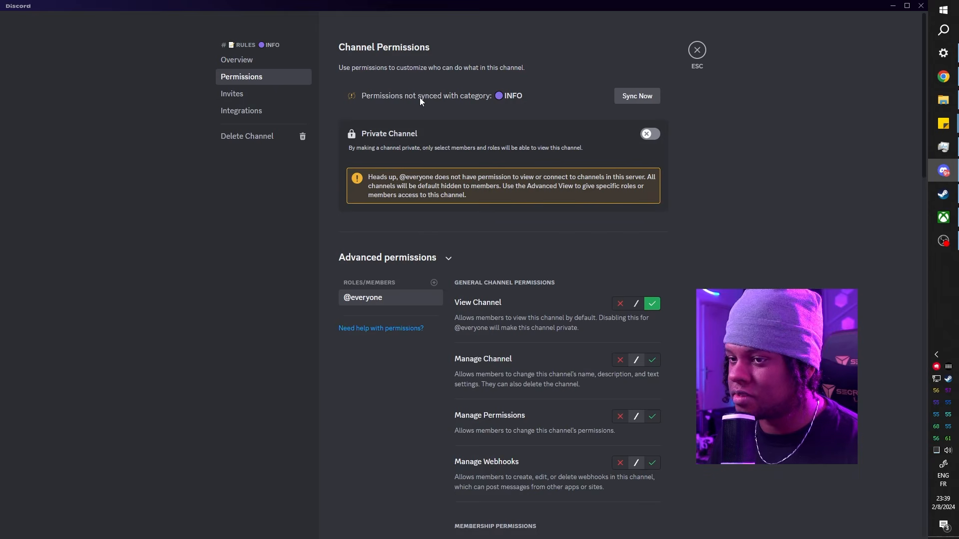
{"action": "left_click", "coordinate": [641, 98]}
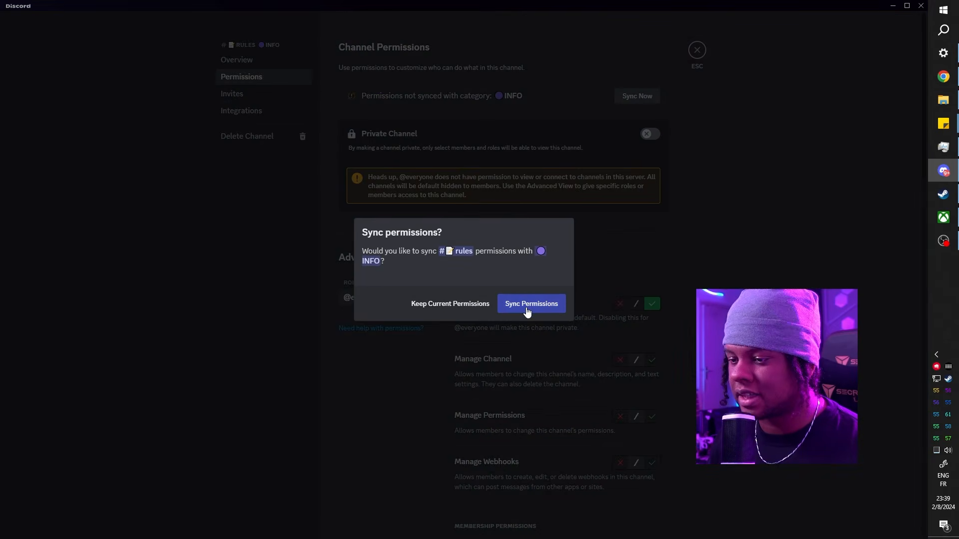
{"action": "left_click", "coordinate": [500, 306]}
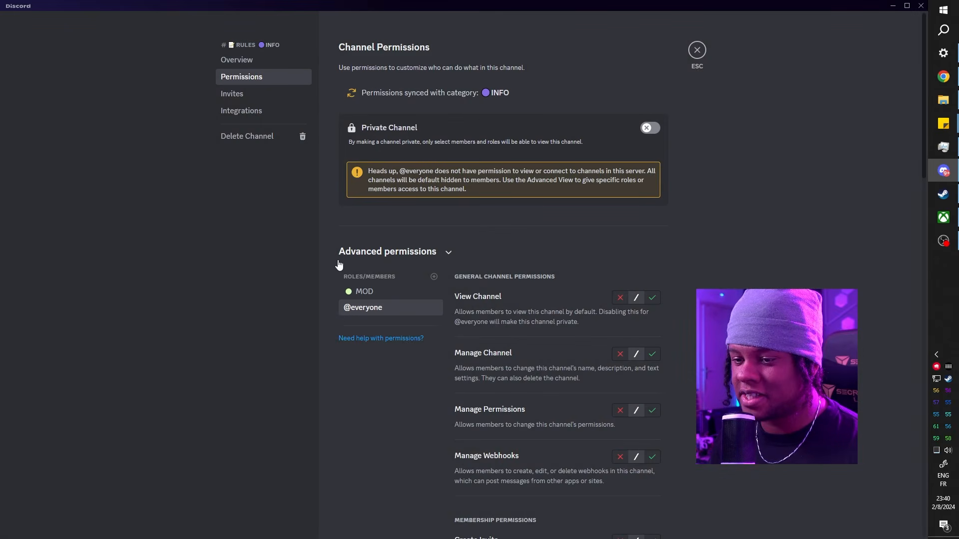
Check MOD's text channel permissions in the rules channel and close the channel settings.
{"action": "left_click", "coordinate": [370, 298]}
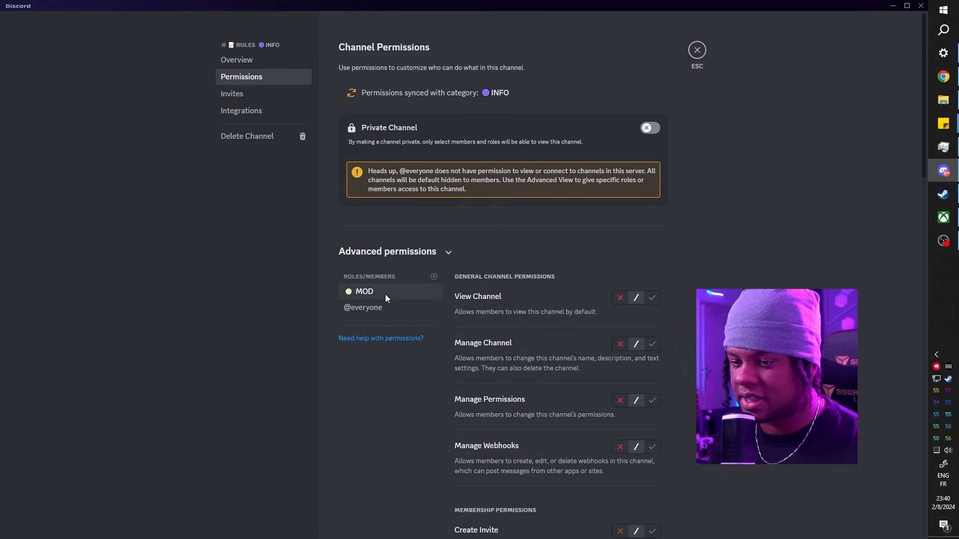
{"action": "scroll", "coordinate": [421, 153], "scroll_direction": "down", "scroll_amount": 10}
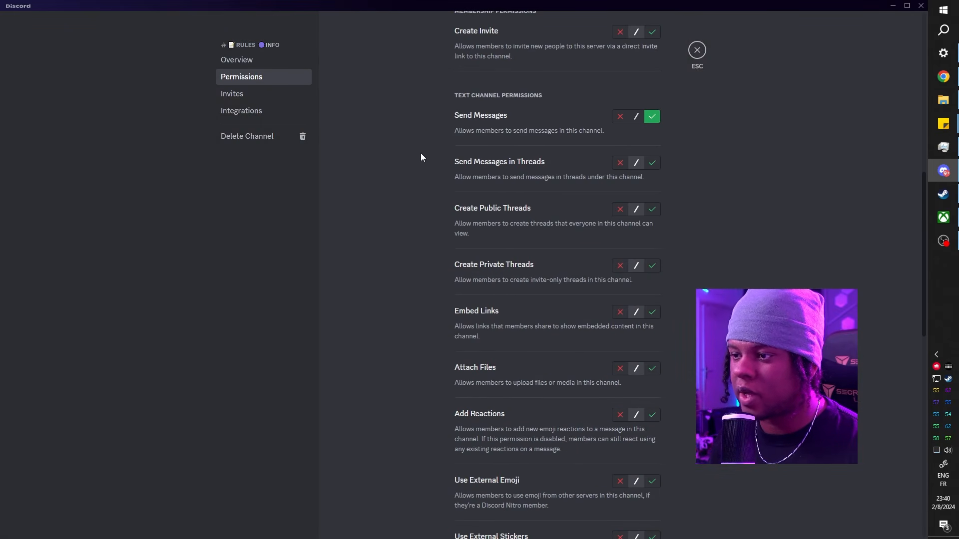
{"action": "left_click", "coordinate": [697, 50]}
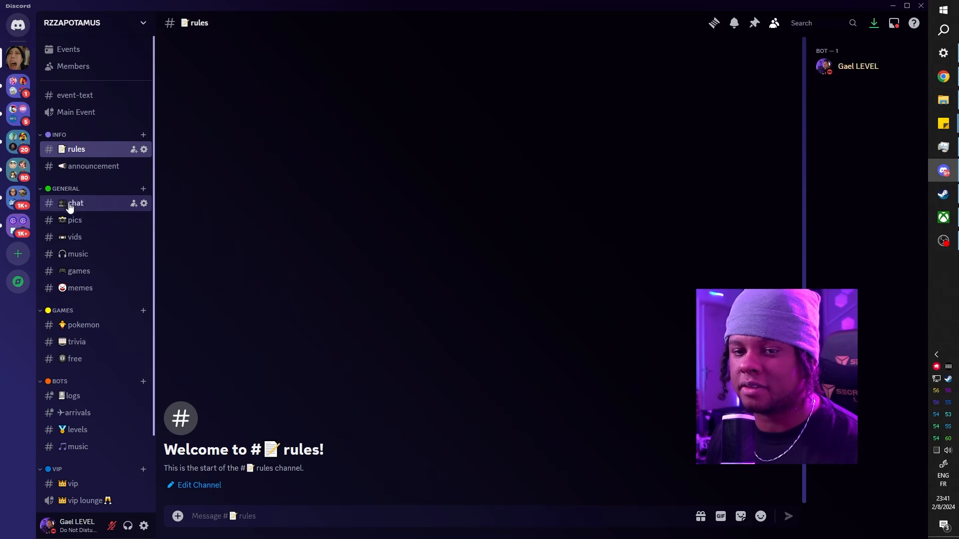
Look through the chat, pics, vids, music and games channels in the GENERAL category.
{"action": "left_click", "coordinate": [79, 209]}
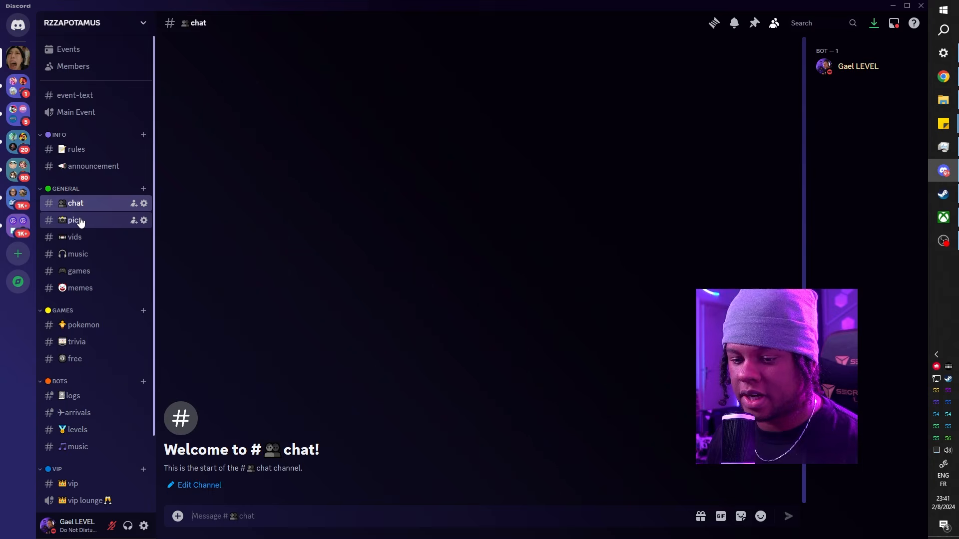
{"action": "left_click", "coordinate": [77, 220]}
{"action": "left_click", "coordinate": [80, 237]}
{"action": "left_click", "coordinate": [82, 254]}
{"action": "left_click", "coordinate": [84, 273]}
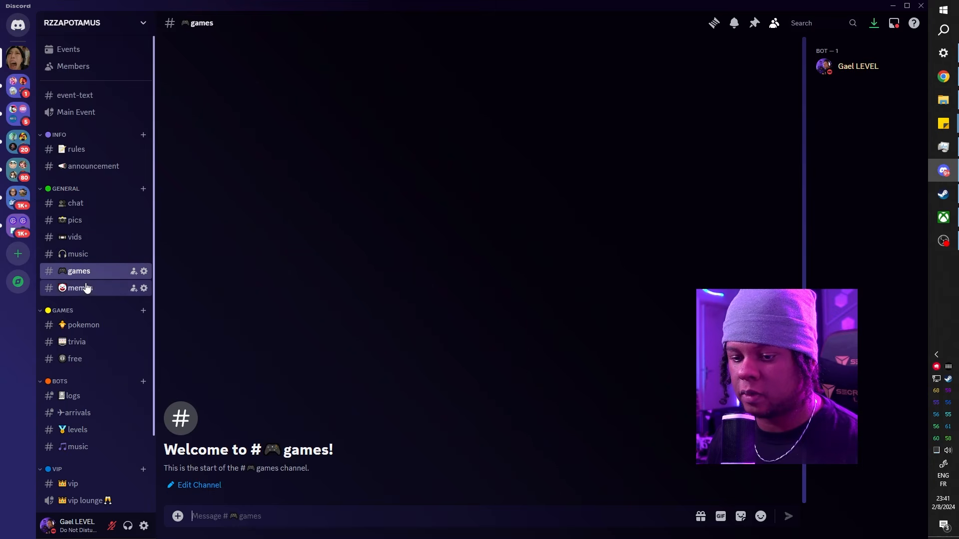
{"action": "left_click", "coordinate": [86, 290]}
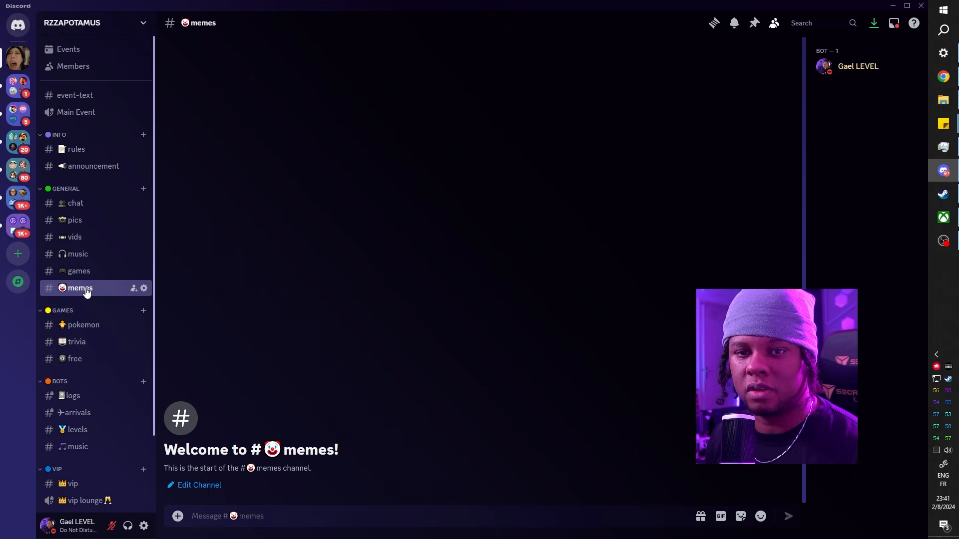
{"action": "right_click", "coordinate": [69, 189]}
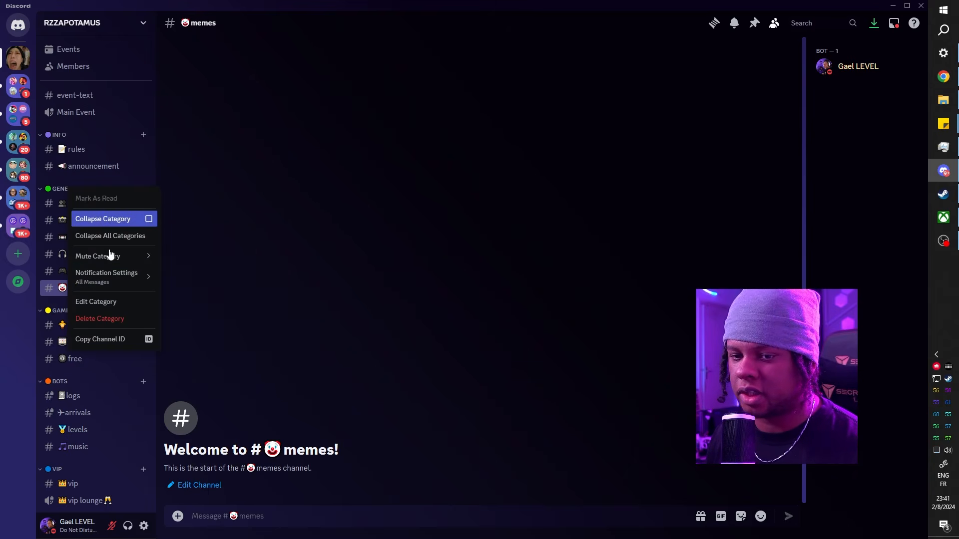
{"action": "left_click", "coordinate": [92, 302]}
{"action": "left_click", "coordinate": [242, 76]}
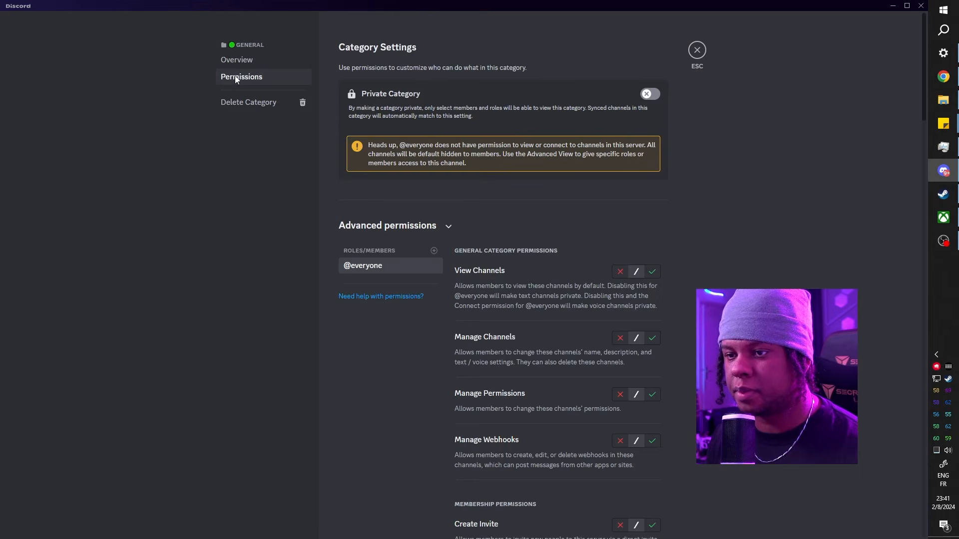
{"action": "scroll", "coordinate": [498, 207], "scroll_direction": "down", "scroll_amount": 6}
{"action": "scroll", "coordinate": [495, 209], "scroll_direction": "down", "scroll_amount": 20}
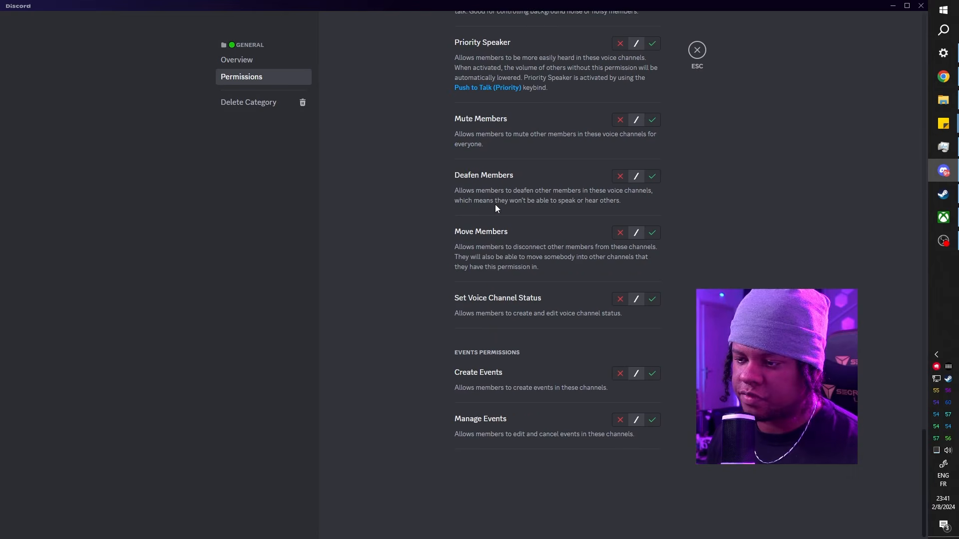
{"action": "scroll", "coordinate": [495, 209], "scroll_direction": "up", "scroll_amount": 20}
{"action": "scroll", "coordinate": [496, 205], "scroll_direction": "up", "scroll_amount": 15}
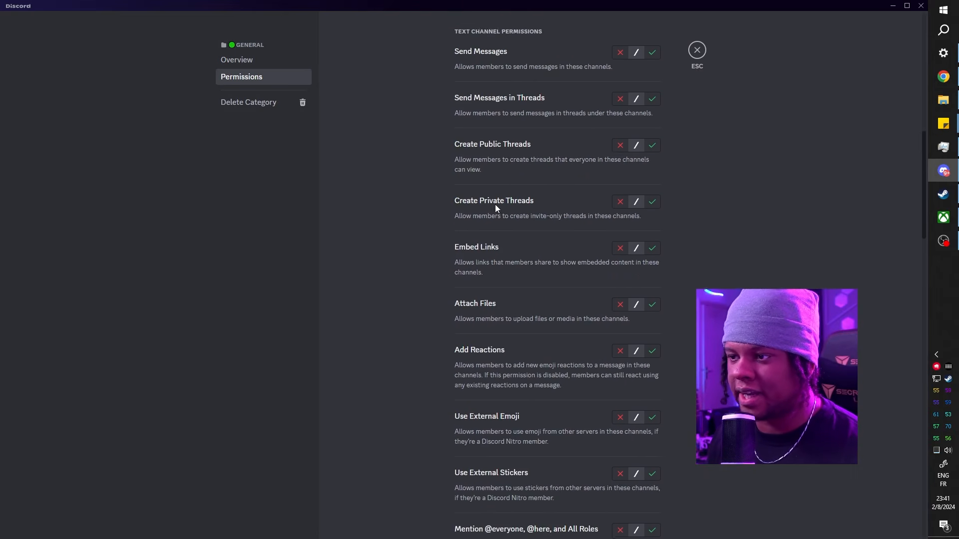
{"action": "left_click", "coordinate": [694, 50]}
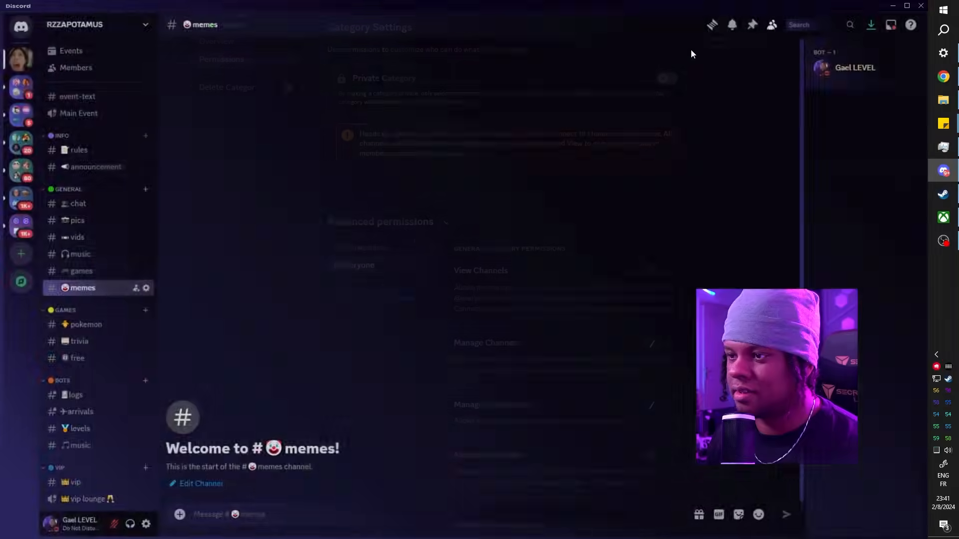
Add TEST ROLE to the memes channel's advanced permissions.
{"action": "right_click", "coordinate": [77, 288]}
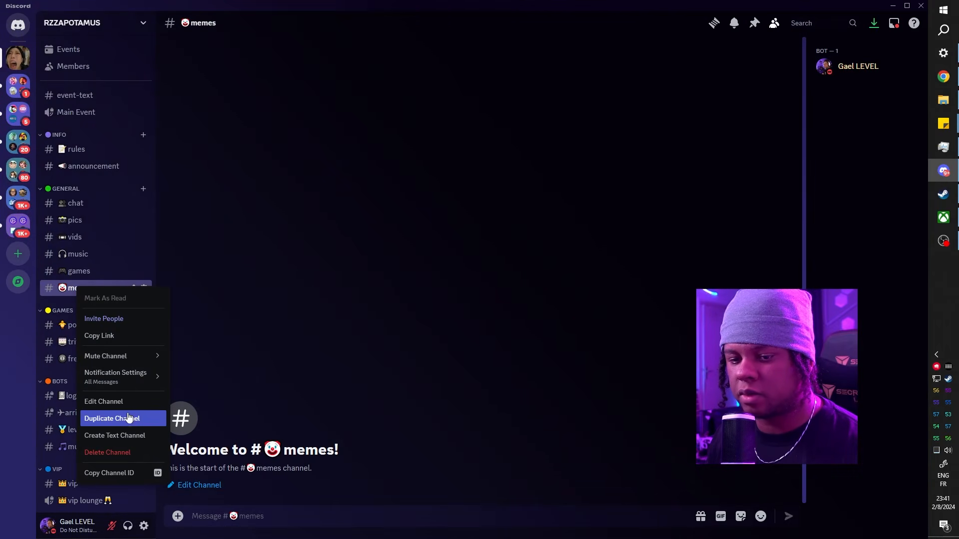
{"action": "left_click", "coordinate": [105, 402]}
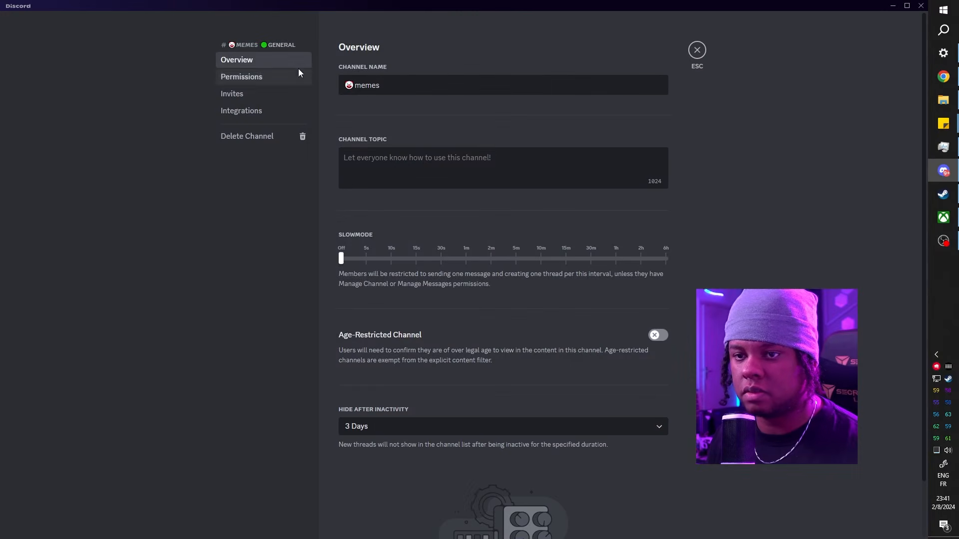
{"action": "left_click", "coordinate": [255, 77]}
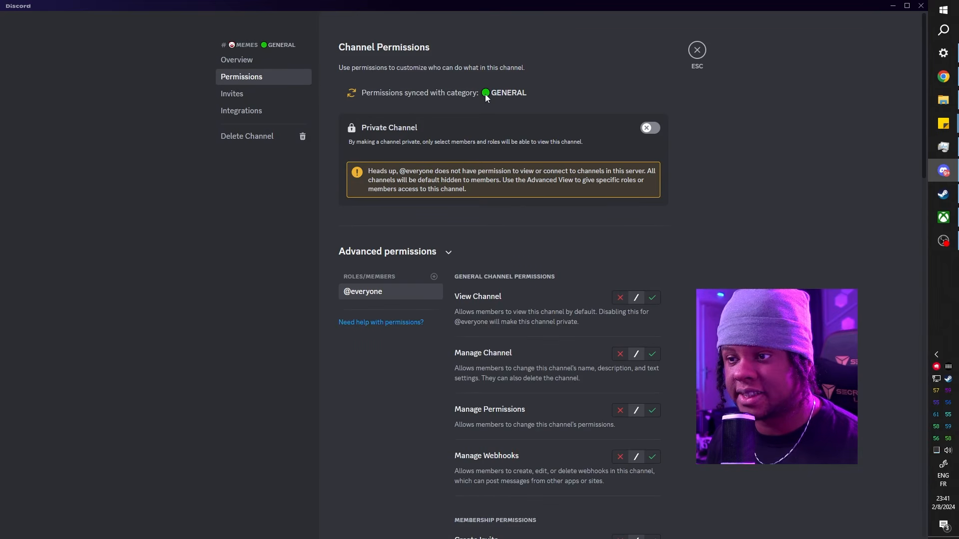
{"action": "scroll", "coordinate": [337, 222], "scroll_direction": "down", "scroll_amount": 3}
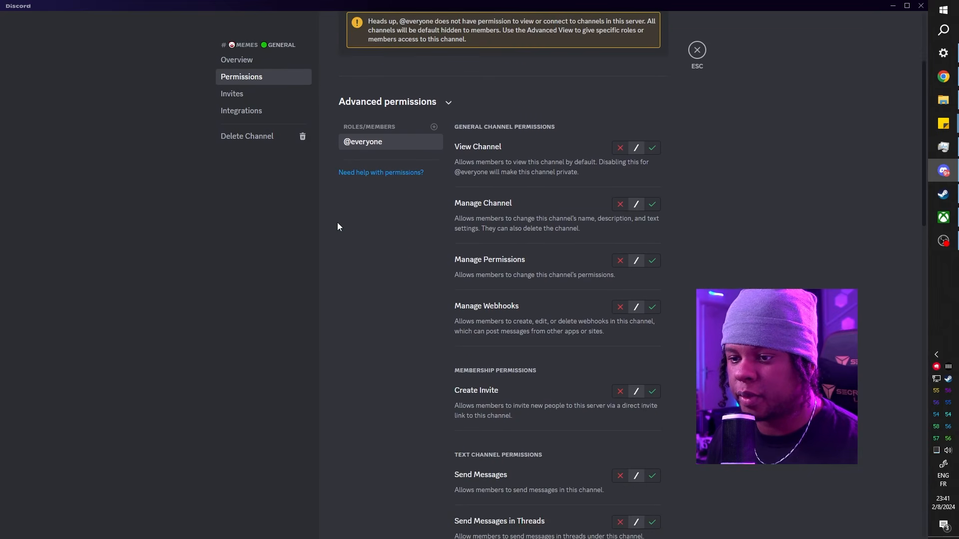
{"action": "left_click", "coordinate": [433, 127]}
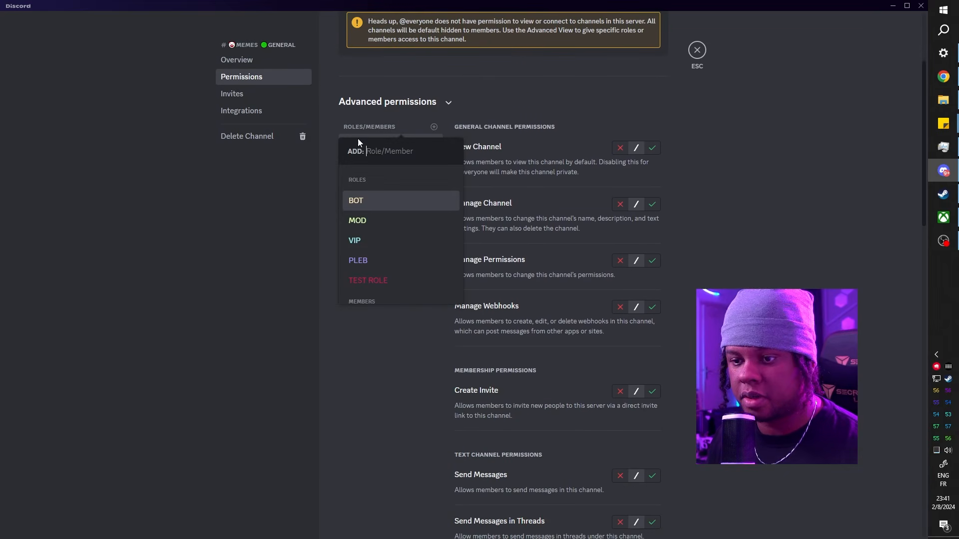
{"action": "left_click", "coordinate": [392, 281]}
Deny Send Messages for TEST ROLE in the memes channel, save the changes and close the channel settings.
{"action": "scroll", "coordinate": [500, 225], "scroll_direction": "down", "scroll_amount": 5}
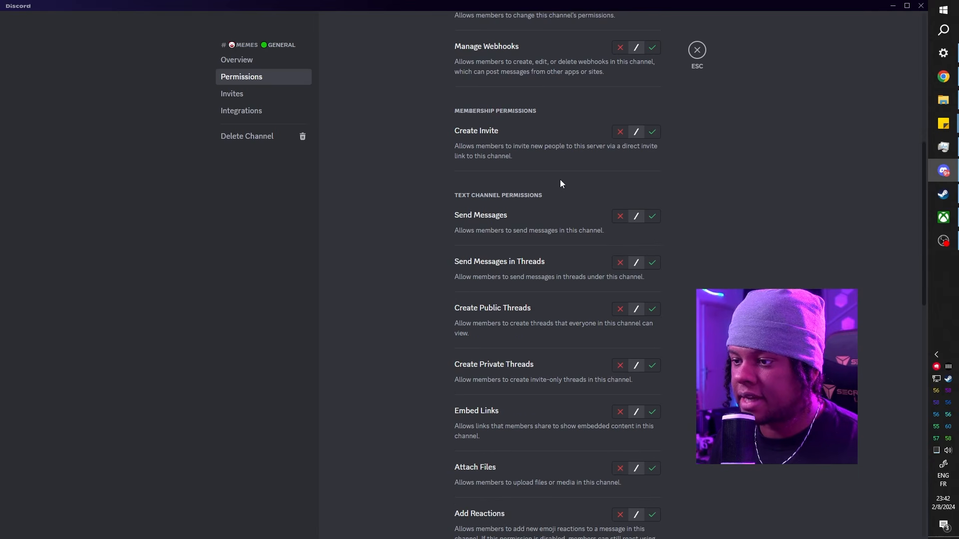
{"action": "left_click", "coordinate": [619, 216]}
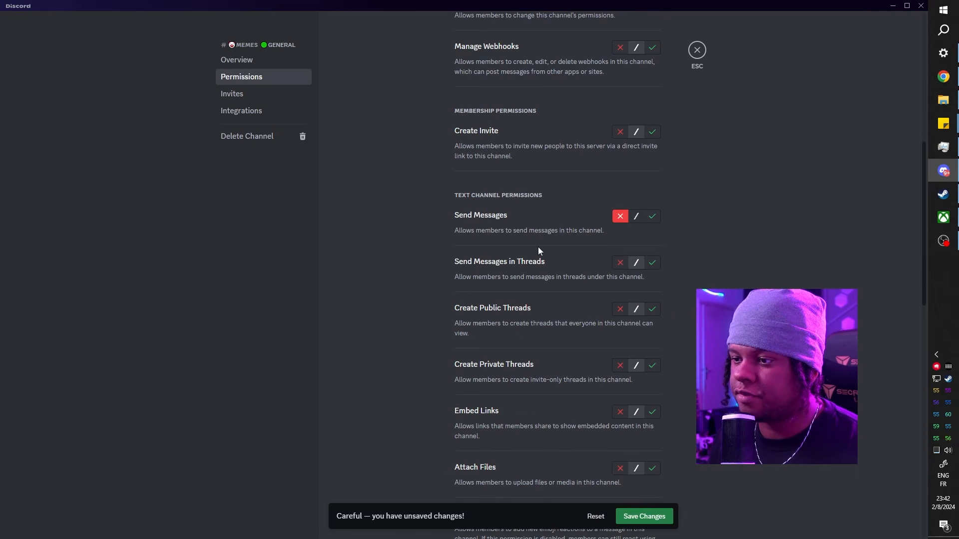
{"action": "scroll", "coordinate": [539, 249], "scroll_direction": "up", "scroll_amount": 4}
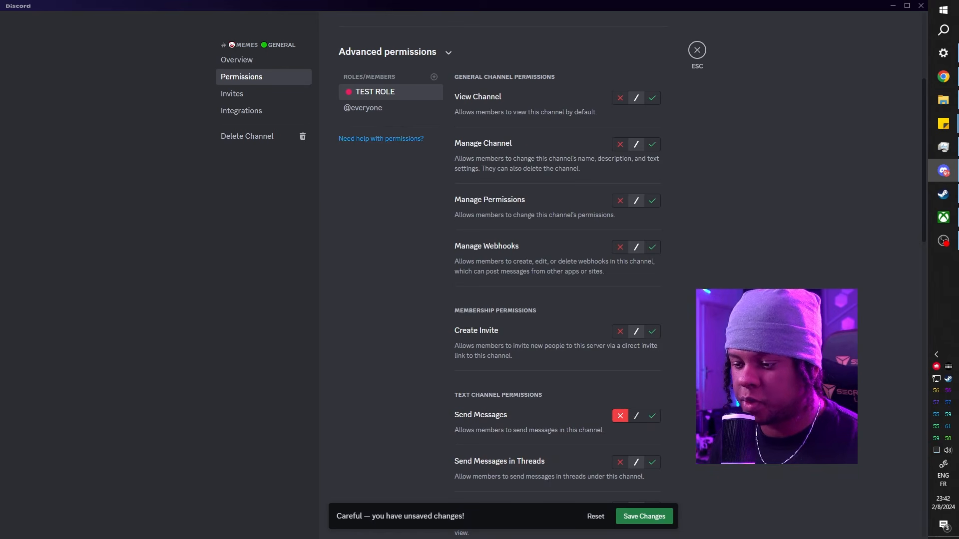
{"action": "left_click", "coordinate": [644, 518]}
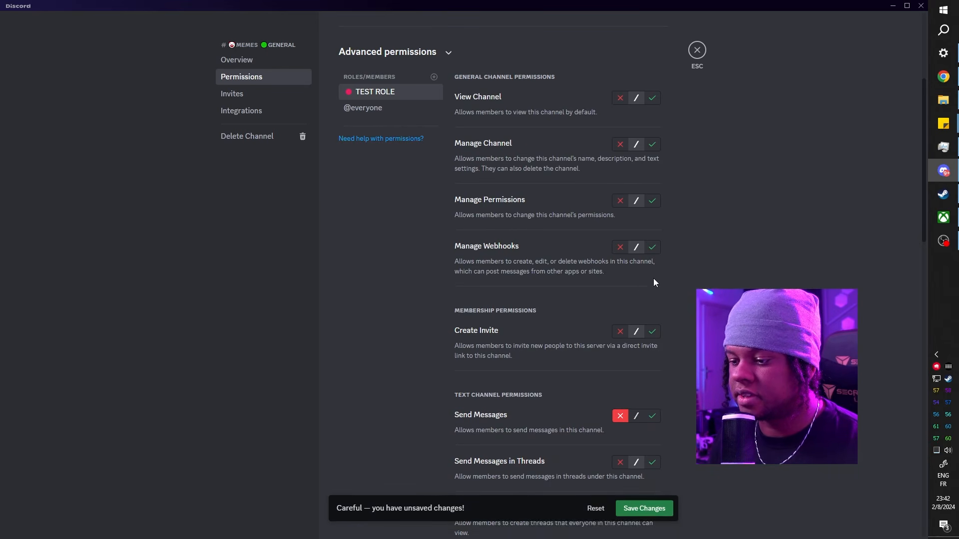
{"action": "left_click", "coordinate": [697, 50]}
Preview the server as TEST ROLE from the server's role settings.
{"action": "left_click", "coordinate": [75, 21]}
{"action": "left_click", "coordinate": [85, 84]}
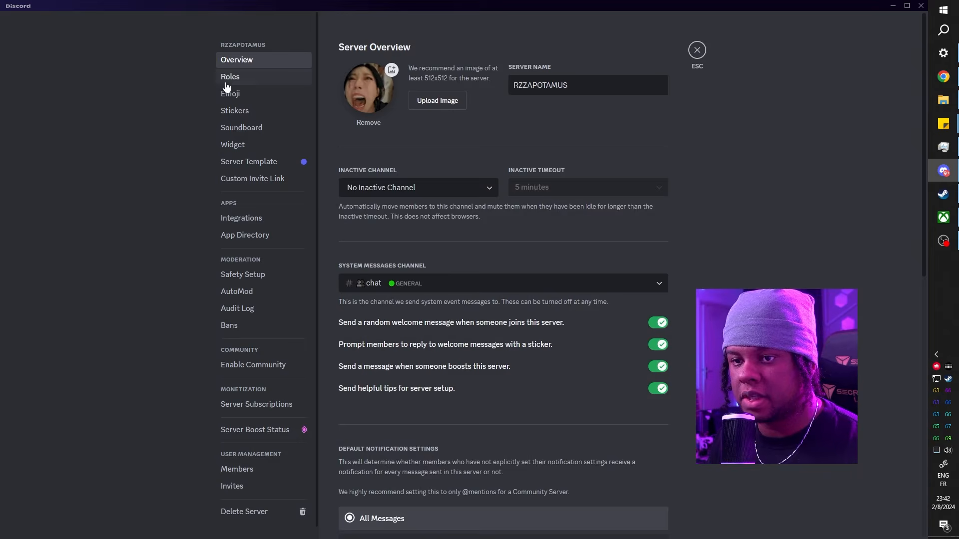
{"action": "left_click", "coordinate": [227, 83]}
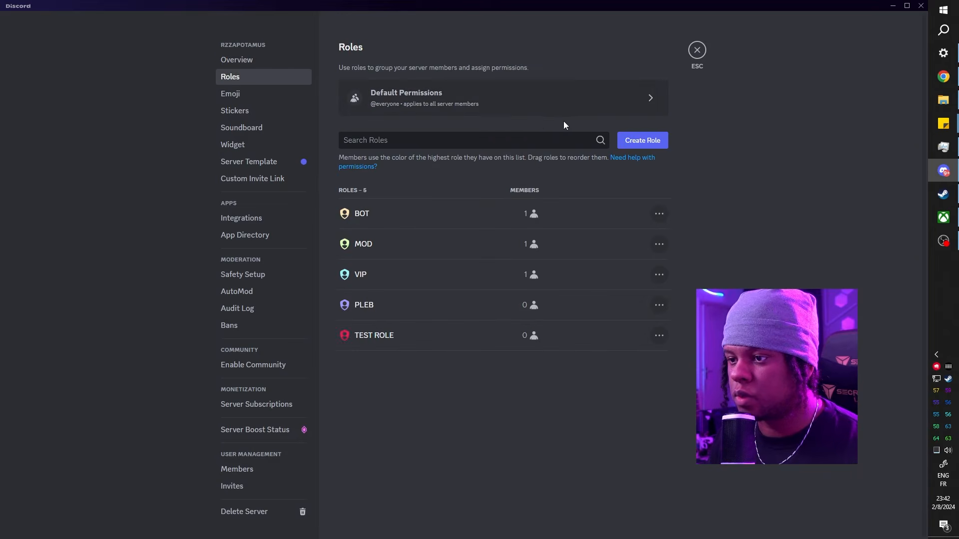
{"action": "left_click", "coordinate": [663, 337]}
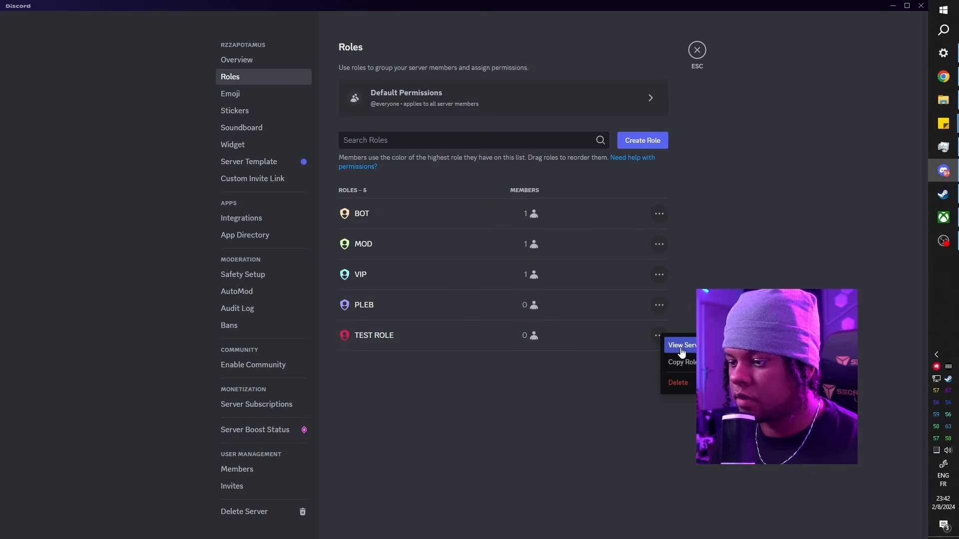
{"action": "left_click", "coordinate": [679, 345]}
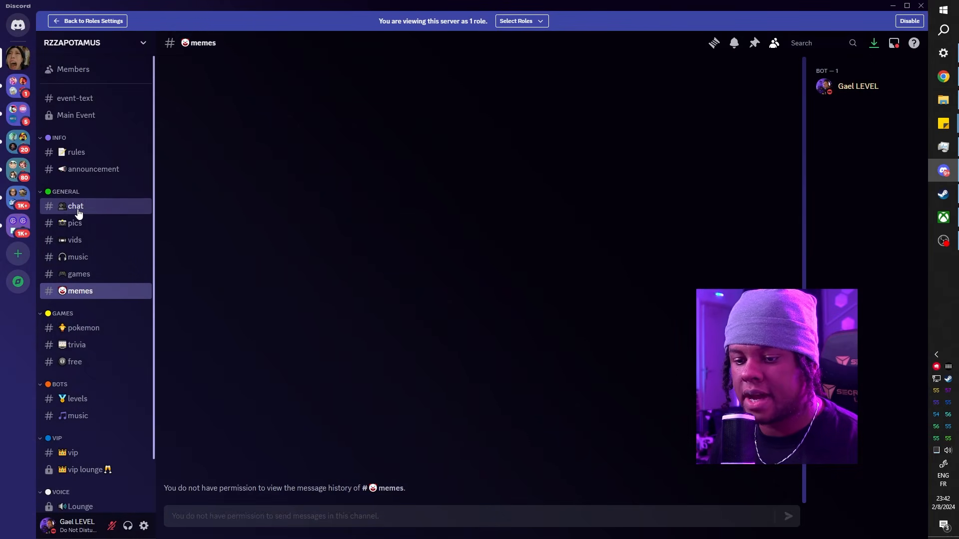
Compare message access in the chat, pics, vids, music, games and memes channels while previewing as TEST ROLE.
{"action": "left_click", "coordinate": [74, 208]}
{"action": "left_click", "coordinate": [76, 223]}
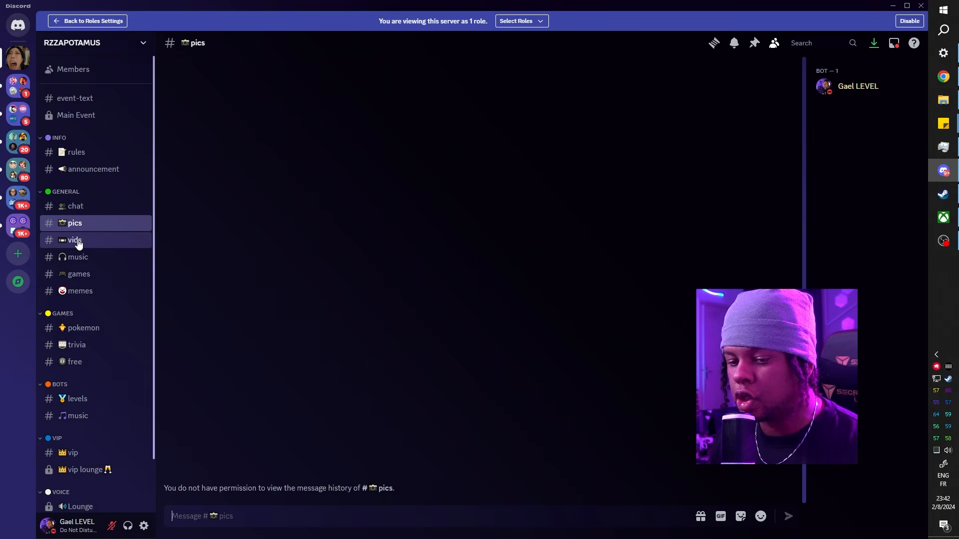
{"action": "left_click", "coordinate": [77, 240]}
{"action": "left_click", "coordinate": [85, 257]}
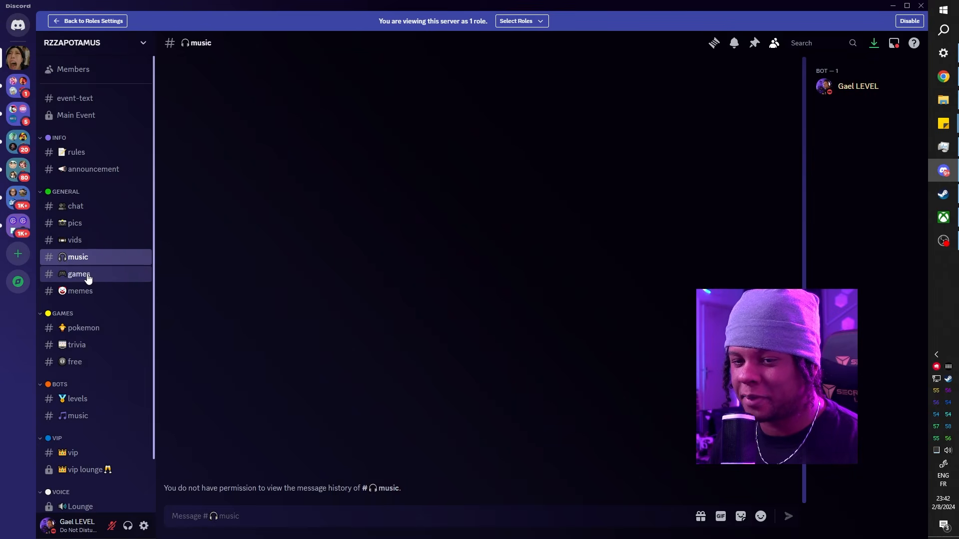
{"action": "left_click", "coordinate": [88, 273]}
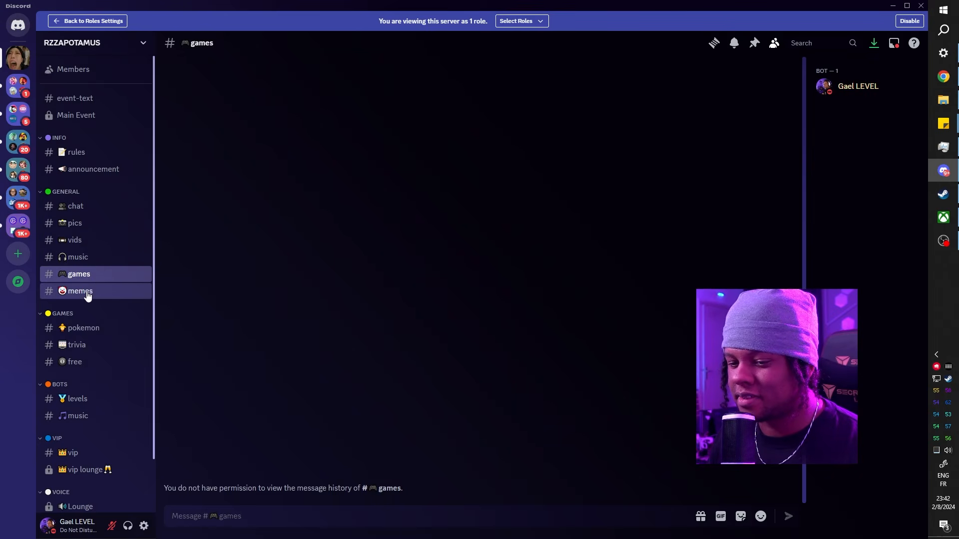
{"action": "left_click", "coordinate": [87, 293]}
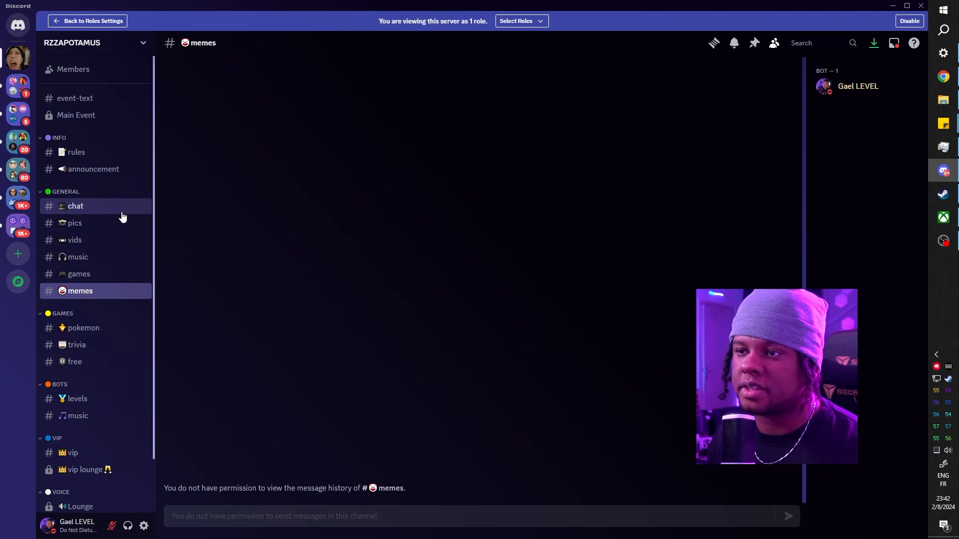
{"action": "scroll", "coordinate": [123, 216], "scroll_direction": "down", "scroll_amount": 1}
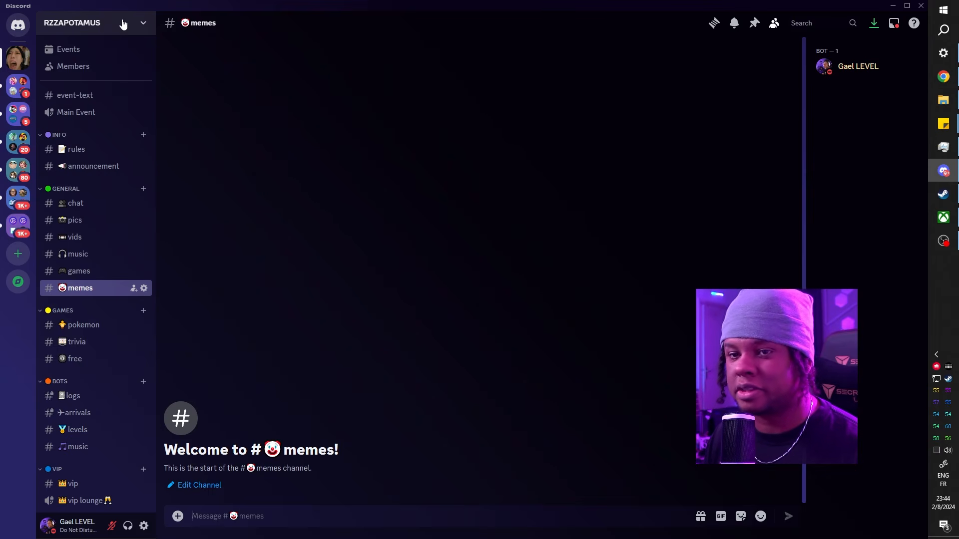
Open TEST ROLE's permissions in the server's role settings.
{"action": "left_click", "coordinate": [123, 24]}
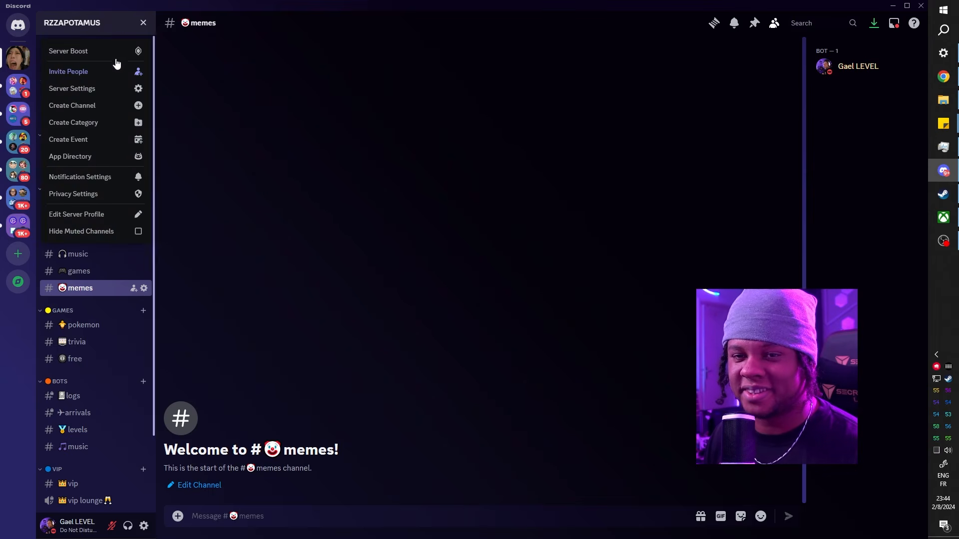
{"action": "left_click", "coordinate": [99, 88]}
{"action": "left_click", "coordinate": [402, 343]}
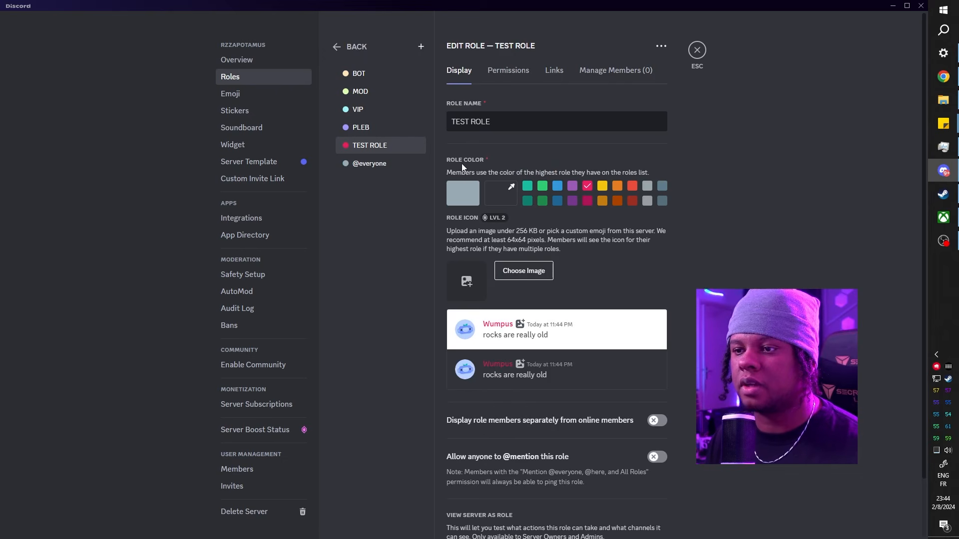
{"action": "left_click", "coordinate": [496, 70]}
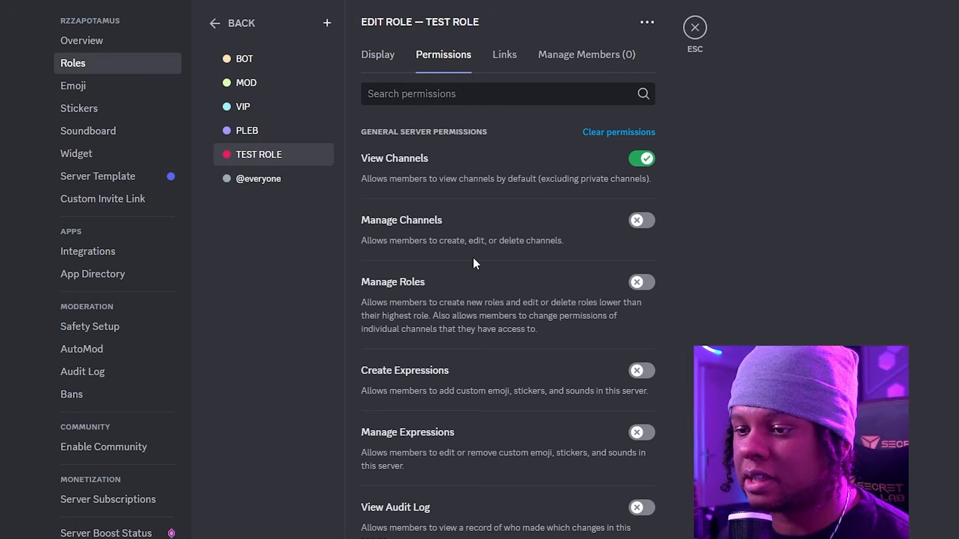
Review the general server permissions of TEST ROLE, from Manage Channels through Manage Server.
{"action": "scroll", "coordinate": [472, 257], "scroll_direction": "down", "scroll_amount": 4}
{"action": "scroll", "coordinate": [449, 242], "scroll_direction": "up", "scroll_amount": 3}
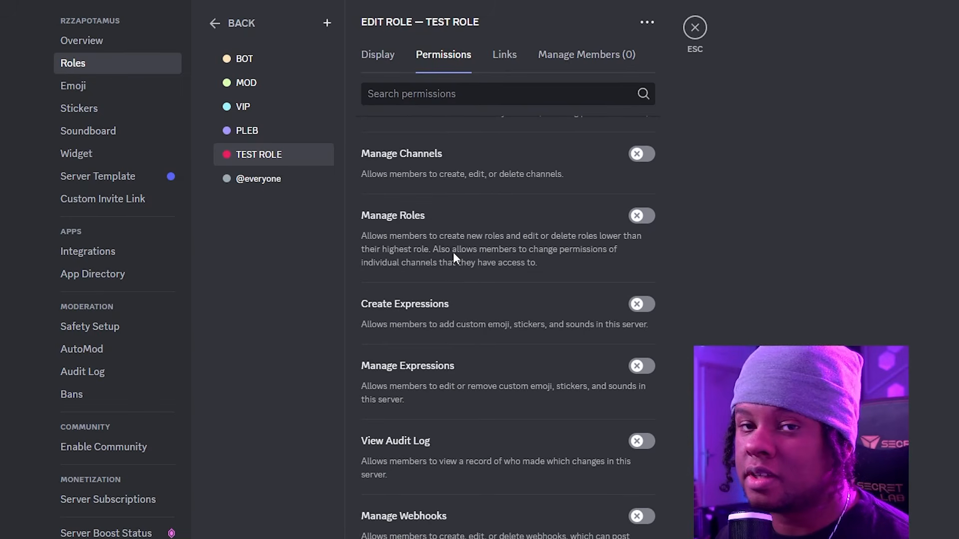
{"action": "scroll", "coordinate": [369, 262], "scroll_direction": "down", "scroll_amount": 1}
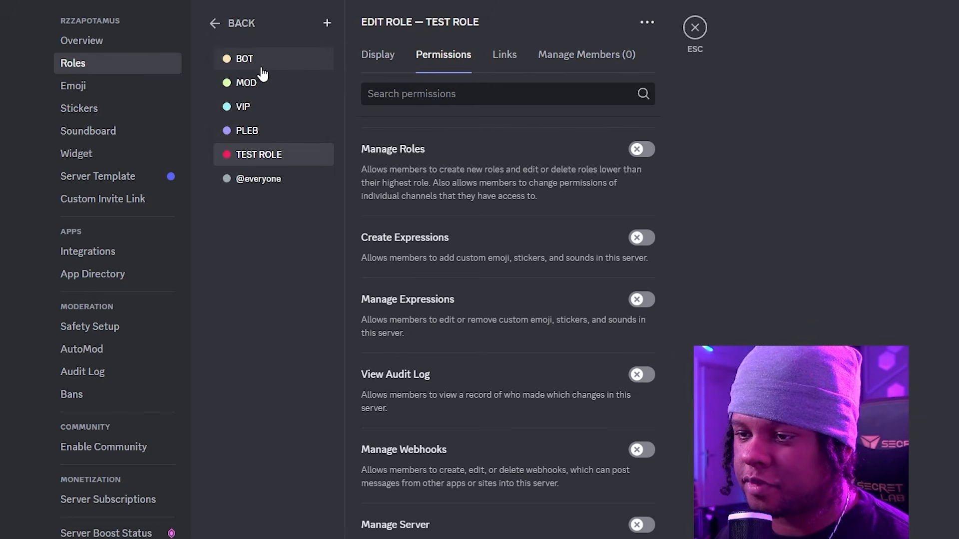
{"action": "scroll", "coordinate": [403, 274], "scroll_direction": "down", "scroll_amount": 2}
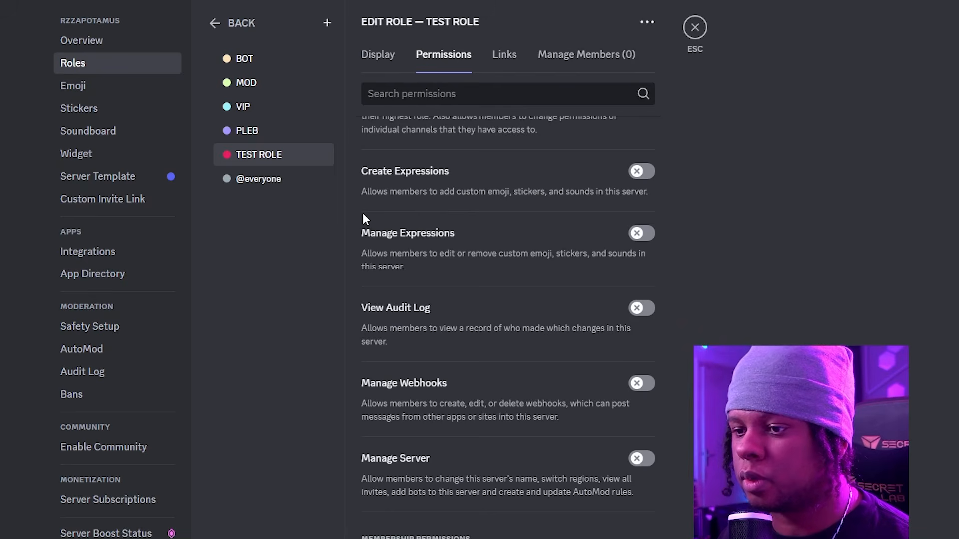
{"action": "scroll", "coordinate": [362, 207], "scroll_direction": "down", "scroll_amount": 1}
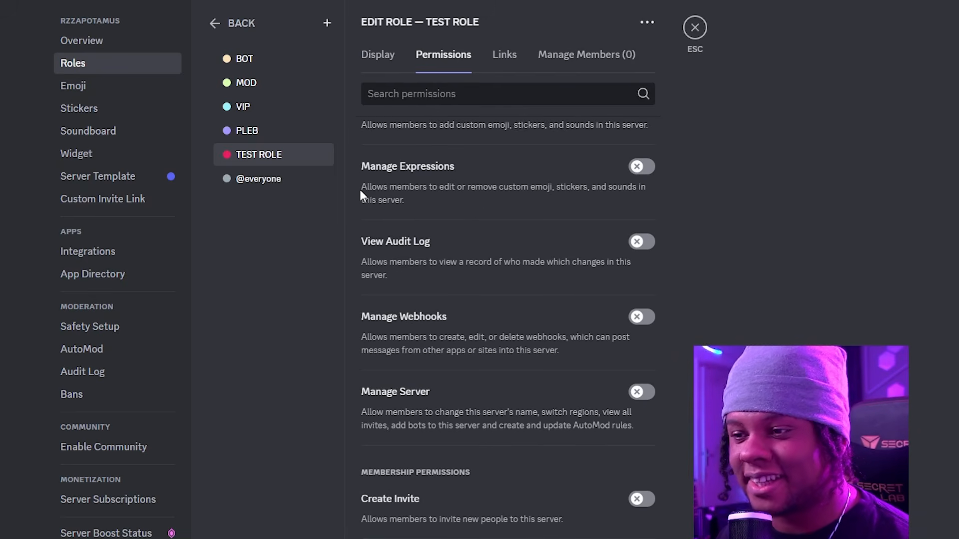
{"action": "scroll", "coordinate": [361, 195], "scroll_direction": "down", "scroll_amount": 1}
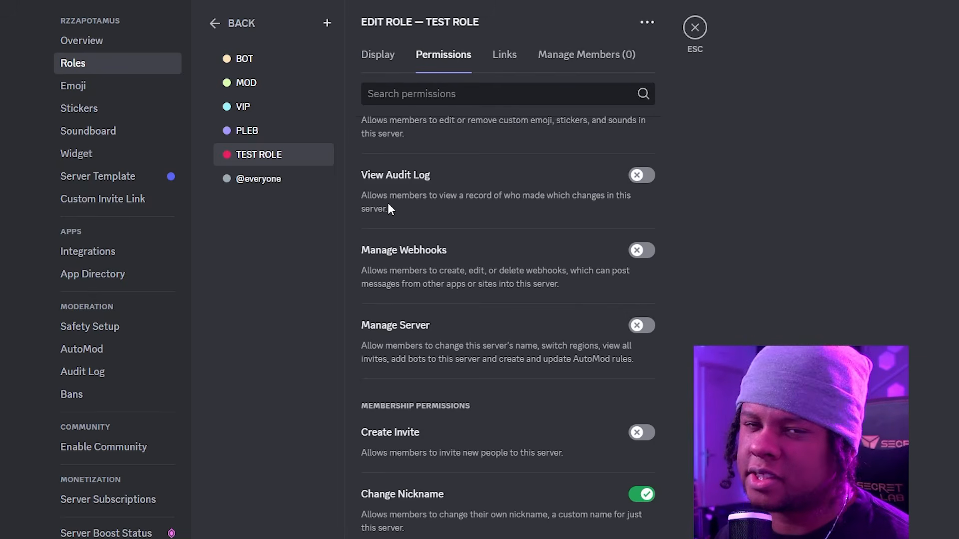
{"action": "scroll", "coordinate": [363, 210], "scroll_direction": "down", "scroll_amount": 1}
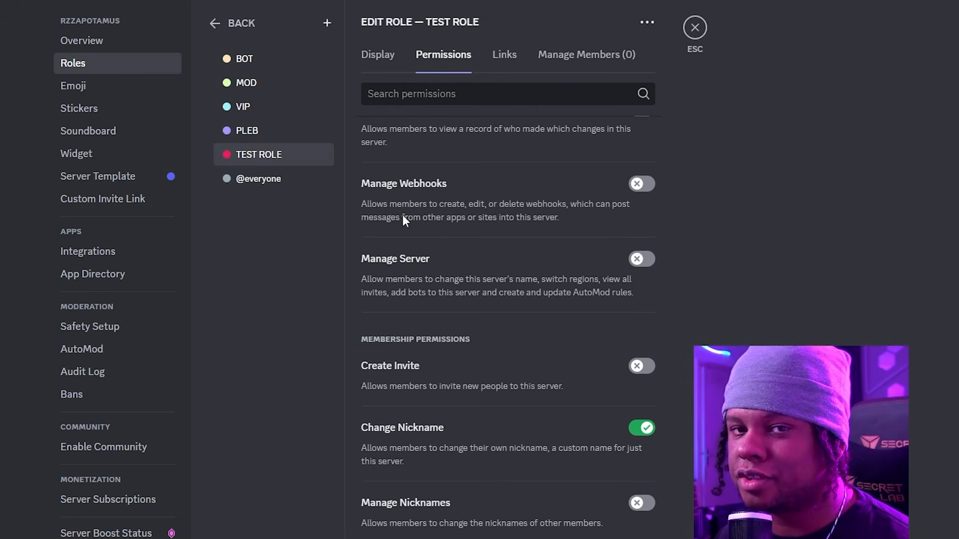
{"action": "scroll", "coordinate": [403, 219], "scroll_direction": "down", "scroll_amount": 1}
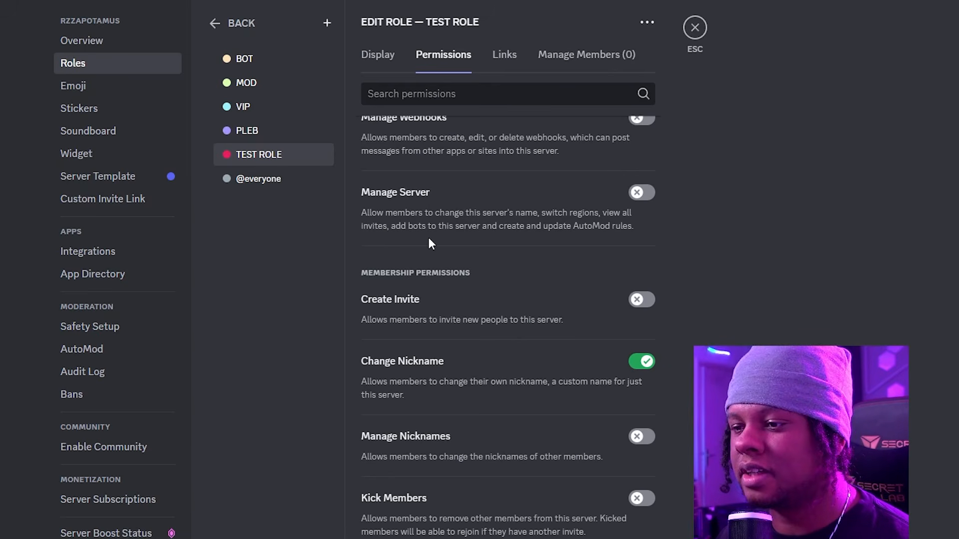
Review TEST ROLE's membership permissions, covering invites, nicknames, kicking, banning and timing out members.
{"action": "scroll", "coordinate": [352, 235], "scroll_direction": "down", "scroll_amount": 2}
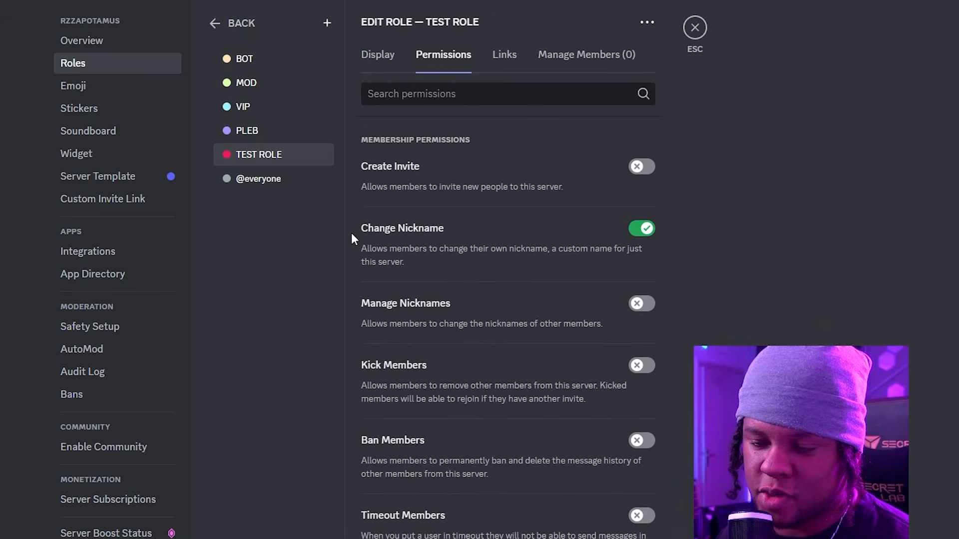
{"action": "scroll", "coordinate": [439, 175], "scroll_direction": "down", "scroll_amount": 1}
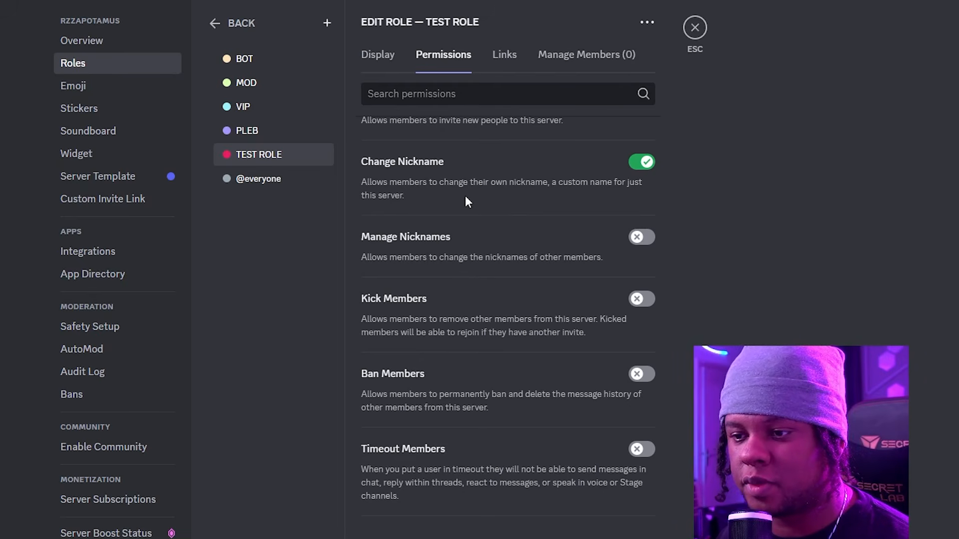
{"action": "scroll", "coordinate": [440, 197], "scroll_direction": "down", "scroll_amount": 1}
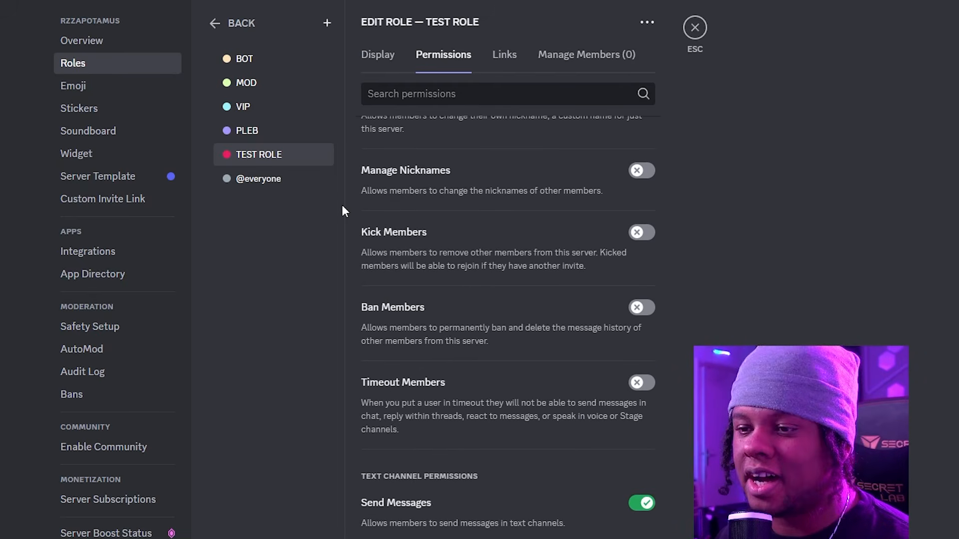
{"action": "scroll", "coordinate": [350, 205], "scroll_direction": "down", "scroll_amount": 1}
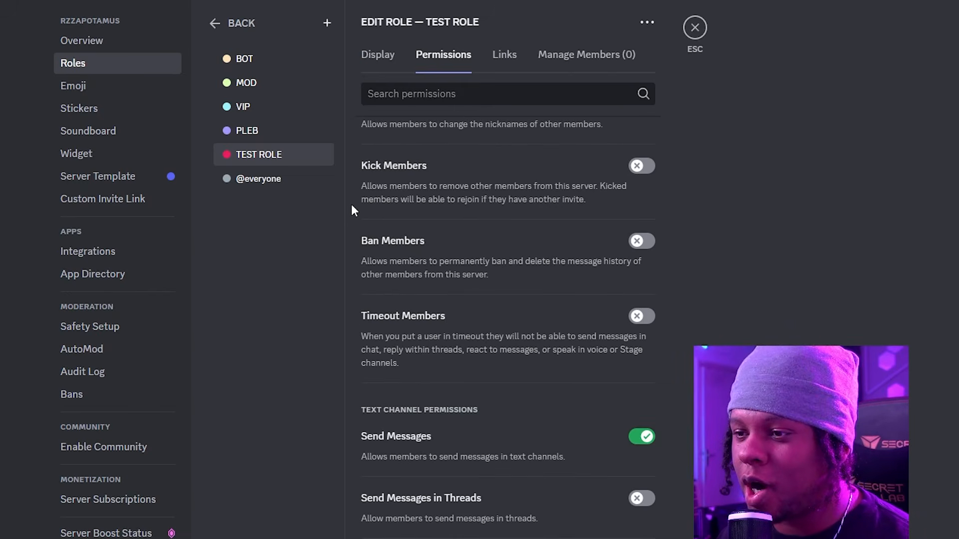
{"action": "scroll", "coordinate": [352, 206], "scroll_direction": "down", "scroll_amount": 1}
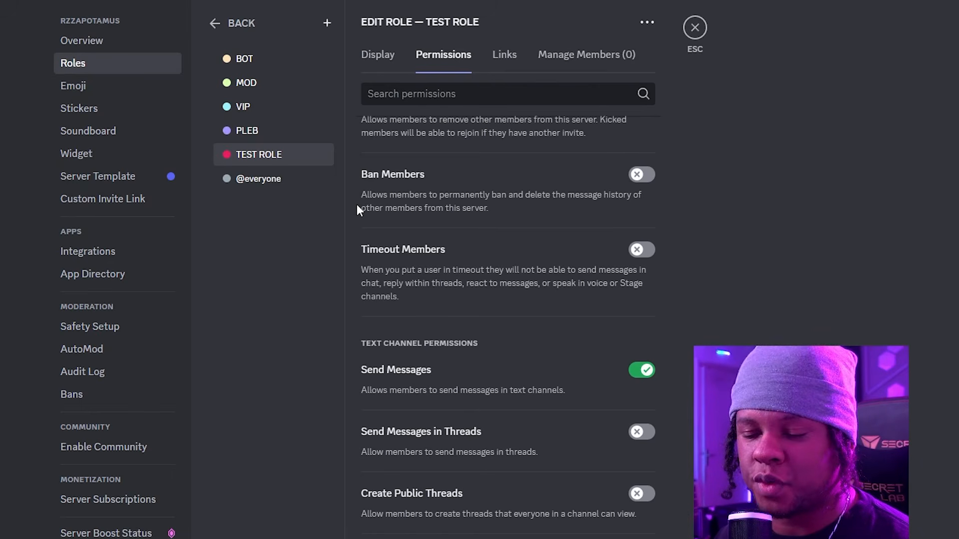
{"action": "scroll", "coordinate": [357, 205], "scroll_direction": "down", "scroll_amount": 1}
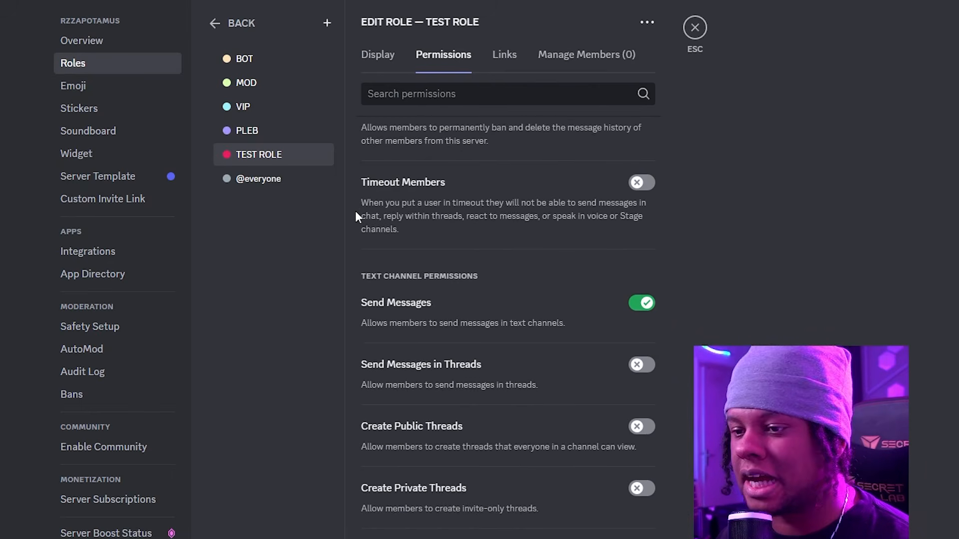
Review TEST ROLE's text channel permissions for sending messages, using and creating threads, and embedding links.
{"action": "scroll", "coordinate": [355, 211], "scroll_direction": "down", "scroll_amount": 2}
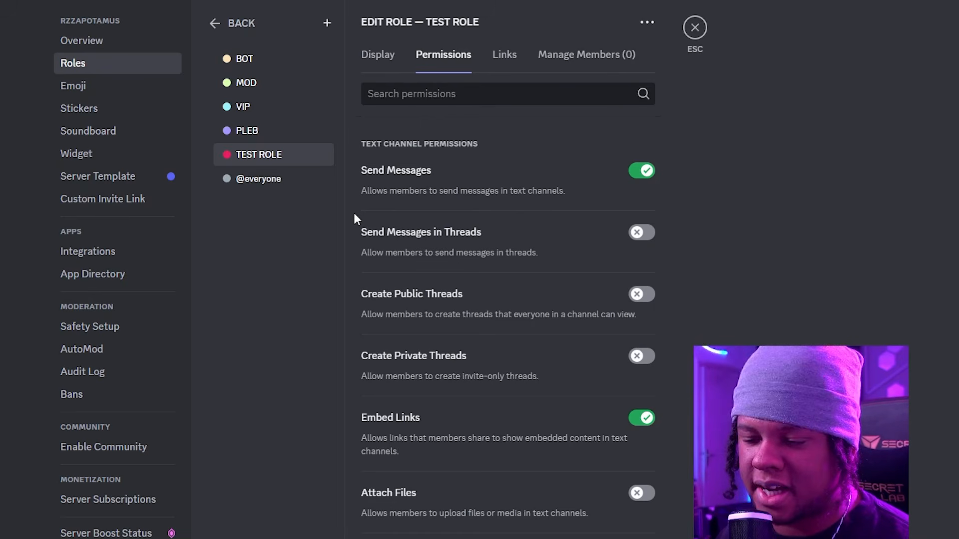
{"action": "scroll", "coordinate": [355, 218], "scroll_direction": "down", "scroll_amount": 1}
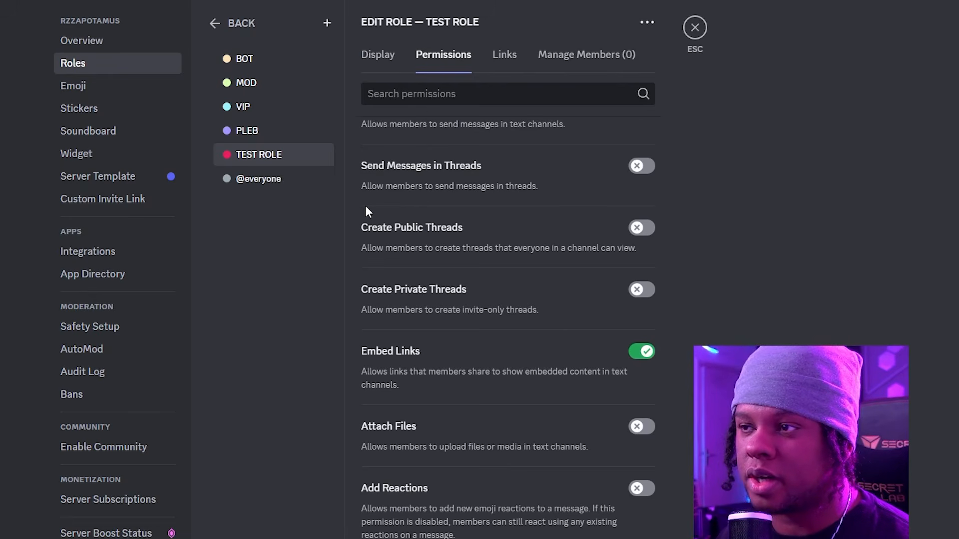
{"action": "scroll", "coordinate": [366, 212], "scroll_direction": "down", "scroll_amount": 1}
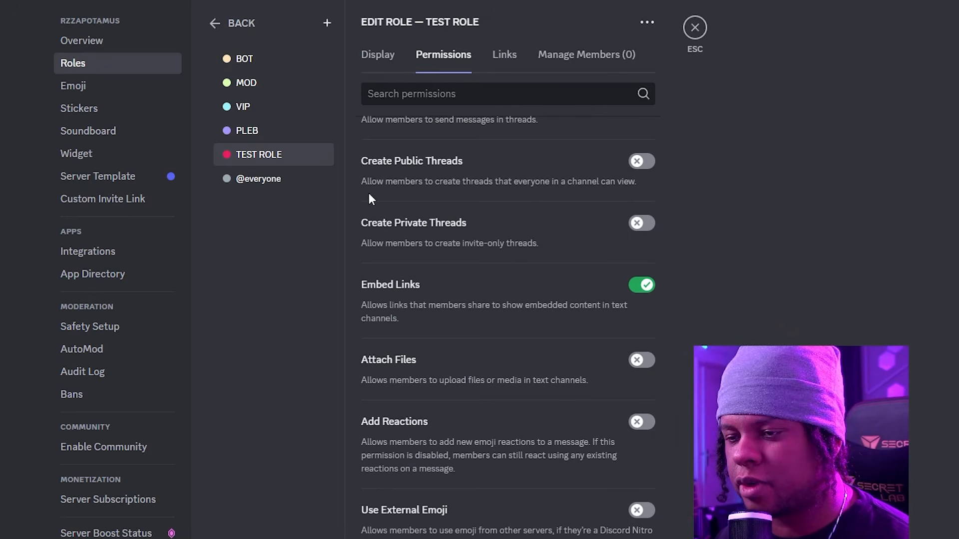
{"action": "scroll", "coordinate": [365, 196], "scroll_direction": "down", "scroll_amount": 1}
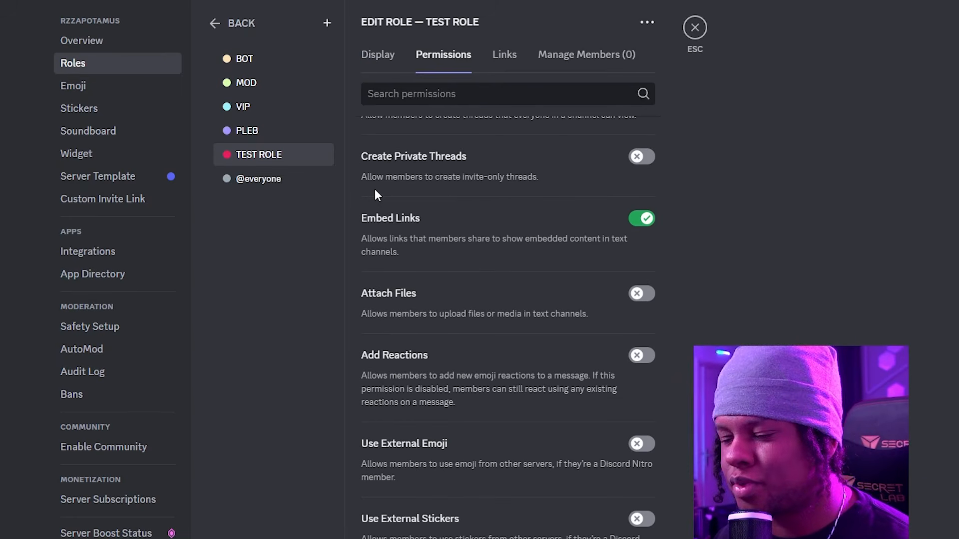
{"action": "scroll", "coordinate": [369, 195], "scroll_direction": "down", "scroll_amount": 1}
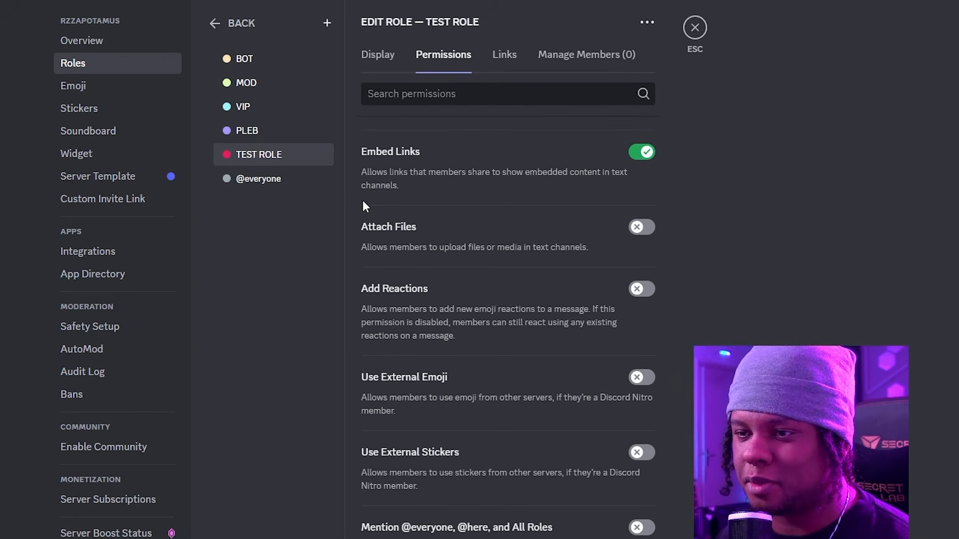
{"action": "scroll", "coordinate": [362, 198], "scroll_direction": "up", "scroll_amount": 1}
{"action": "scroll", "coordinate": [362, 199], "scroll_direction": "down", "scroll_amount": 1}
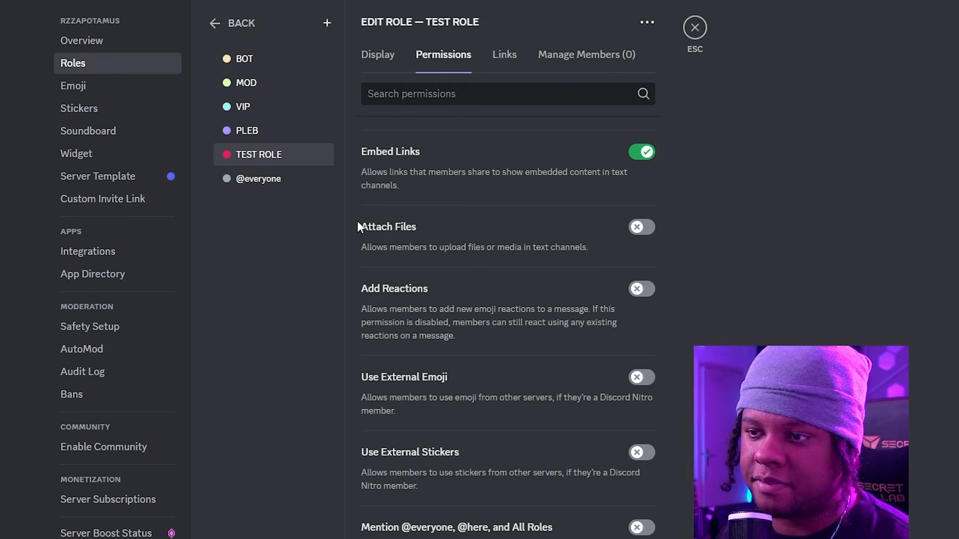
{"action": "scroll", "coordinate": [358, 221], "scroll_direction": "down", "scroll_amount": 2}
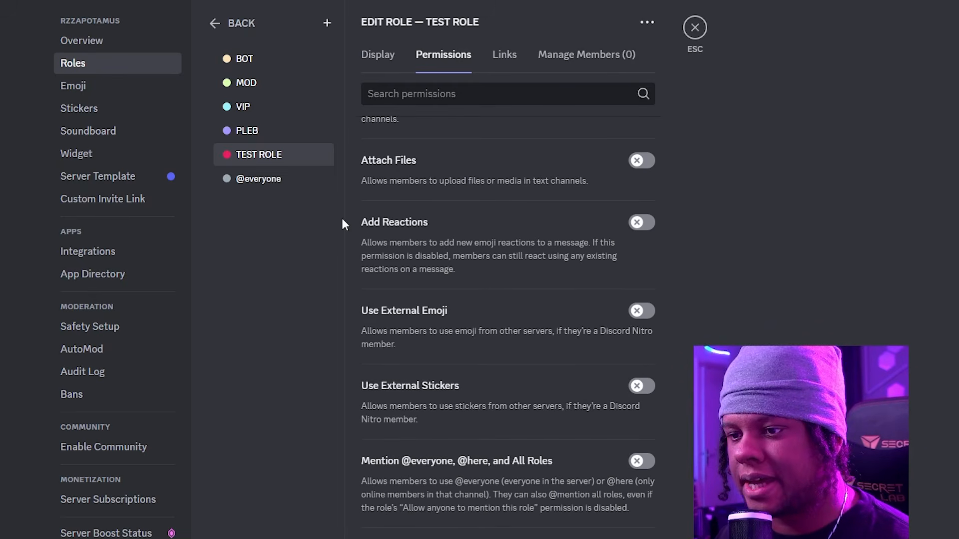
{"action": "scroll", "coordinate": [364, 223], "scroll_direction": "down", "scroll_amount": 2}
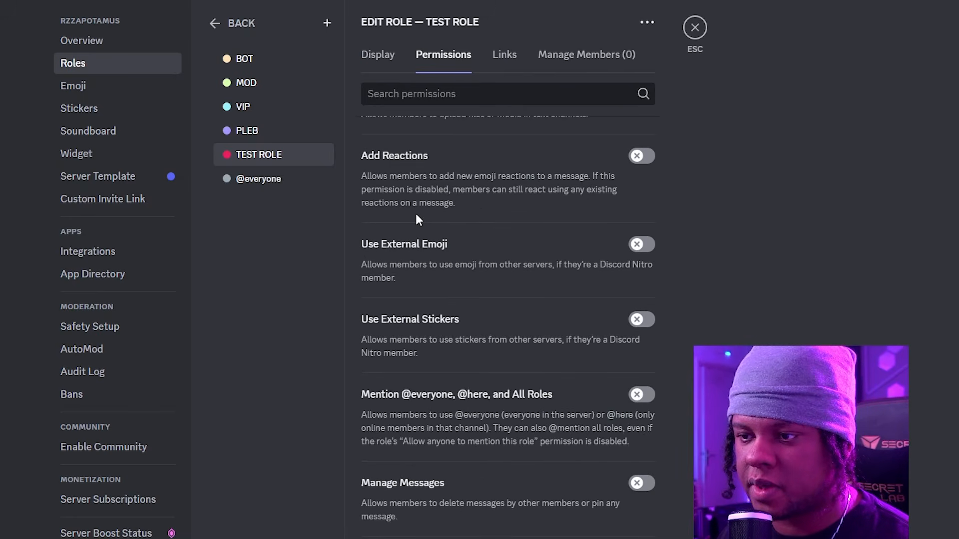
{"action": "scroll", "coordinate": [361, 244], "scroll_direction": "down", "scroll_amount": 2}
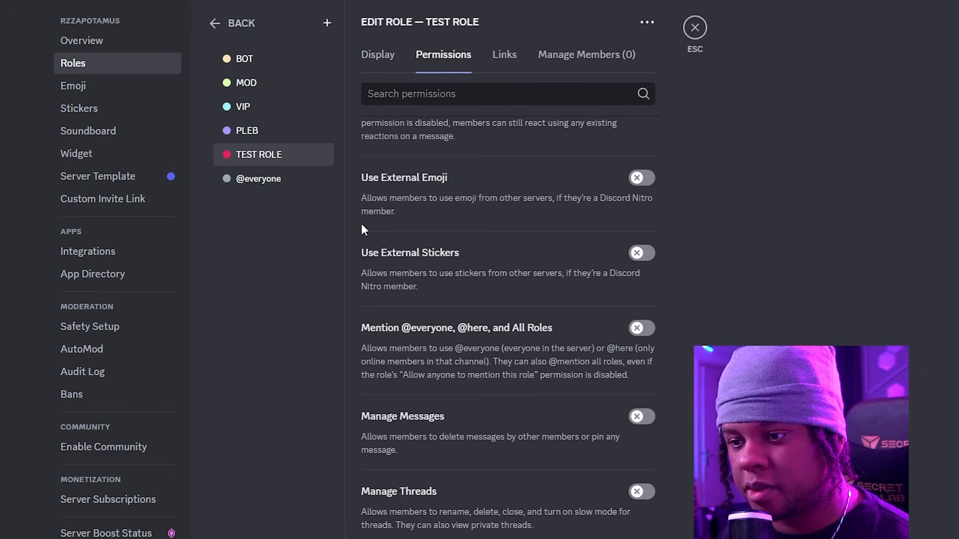
{"action": "scroll", "coordinate": [362, 229], "scroll_direction": "down", "scroll_amount": 3}
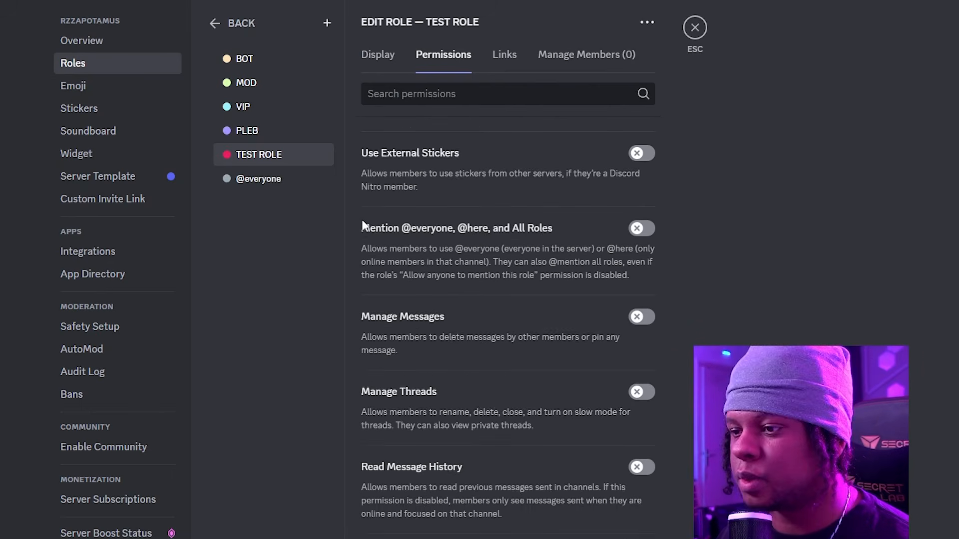
{"action": "scroll", "coordinate": [362, 225], "scroll_direction": "down", "scroll_amount": 1}
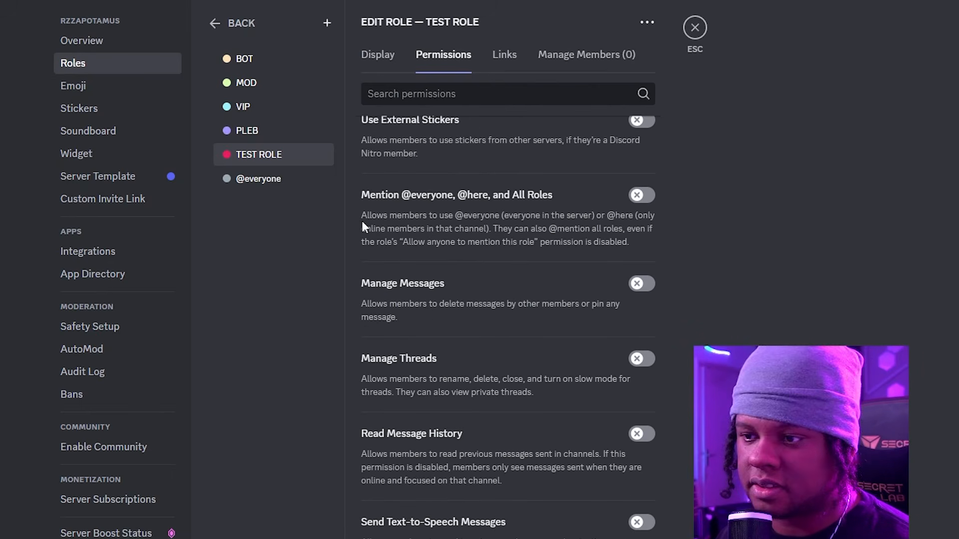
{"action": "scroll", "coordinate": [362, 221], "scroll_direction": "down", "scroll_amount": 2}
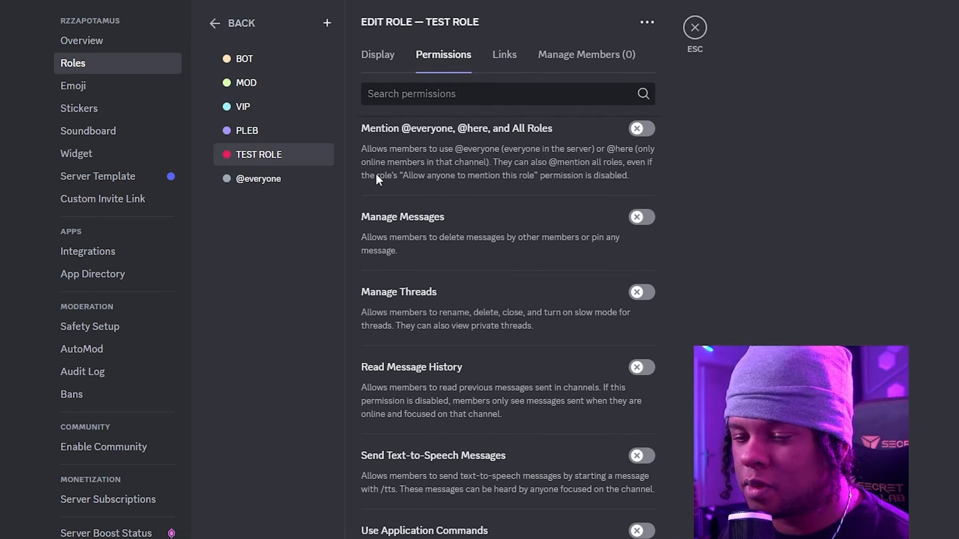
{"action": "left_click", "coordinate": [694, 29]}
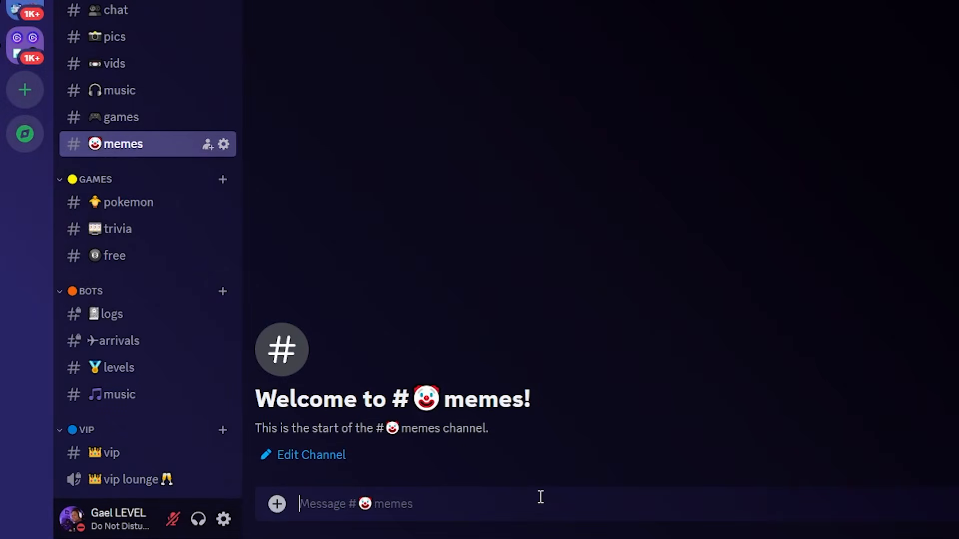
{"action": "type", "text": "@ever"}
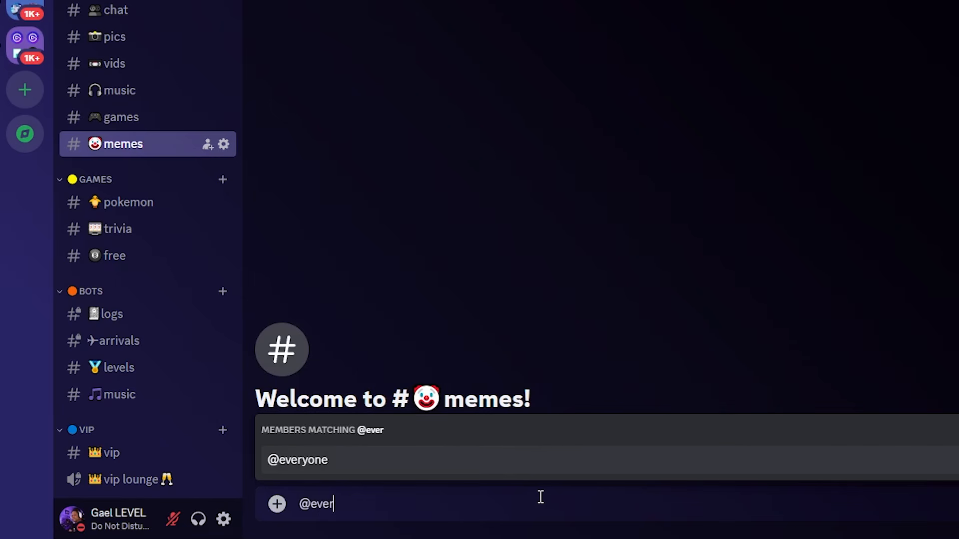
{"action": "left_click", "coordinate": [615, 461]}
{"action": "key", "text": "Return"}
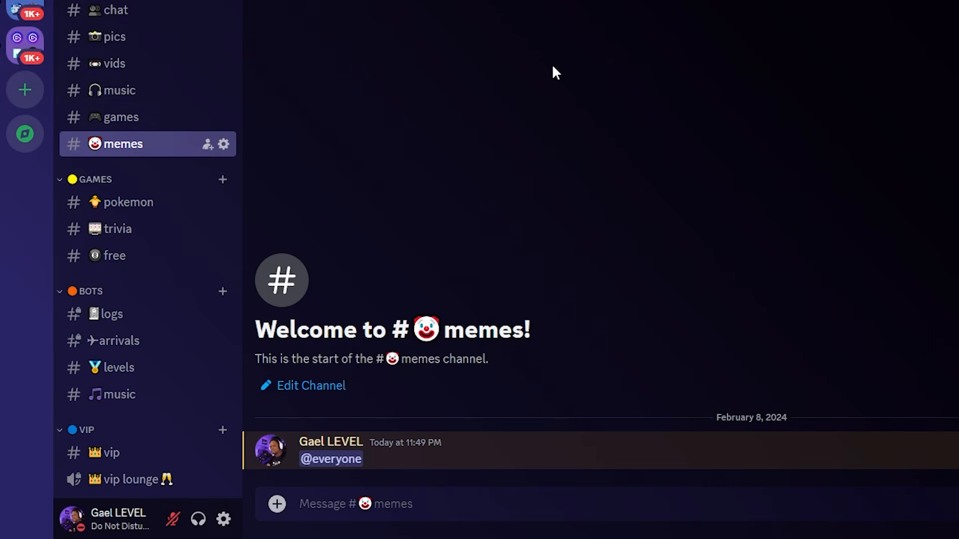
{"action": "type", "text": "@"}
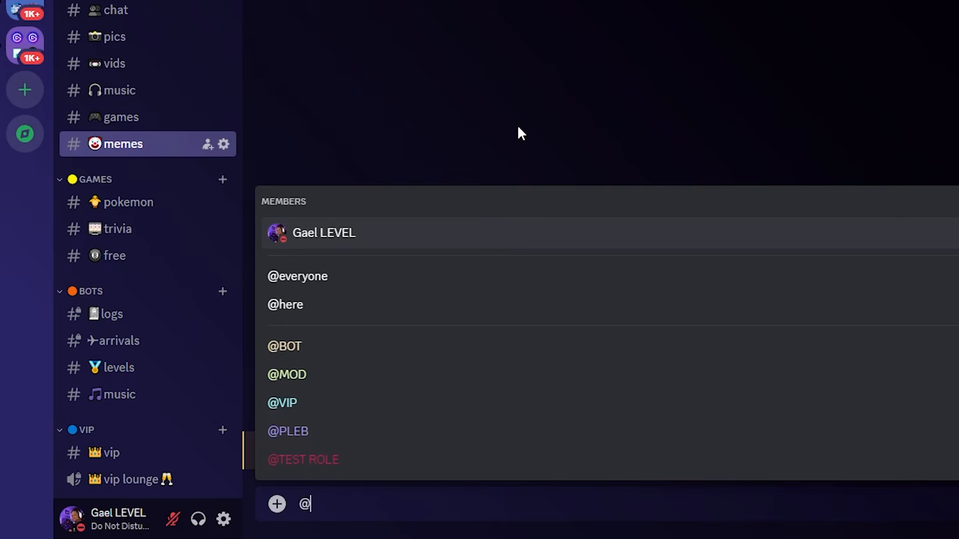
{"action": "left_click", "coordinate": [351, 382]}
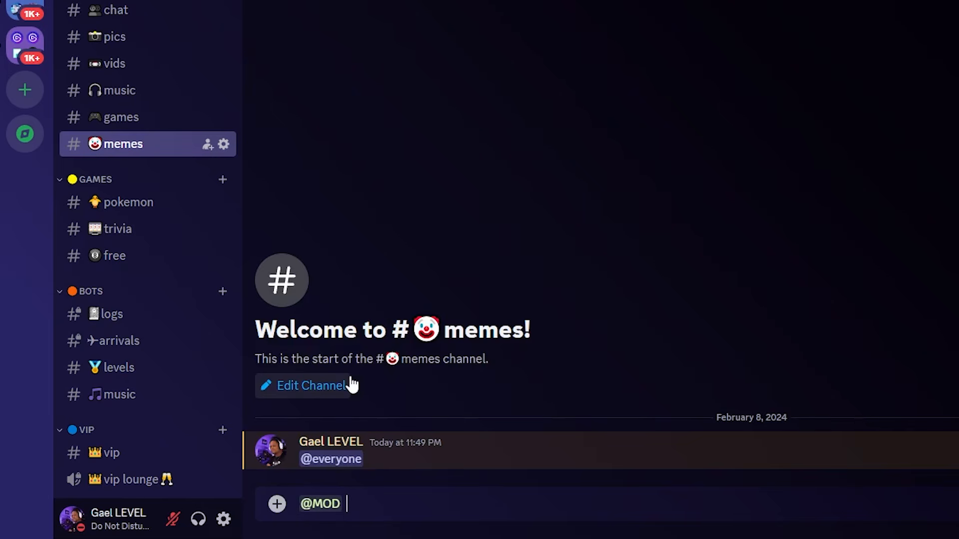
{"action": "type", "text": "erthzartehrath"}
{"action": "key", "text": "Return"}
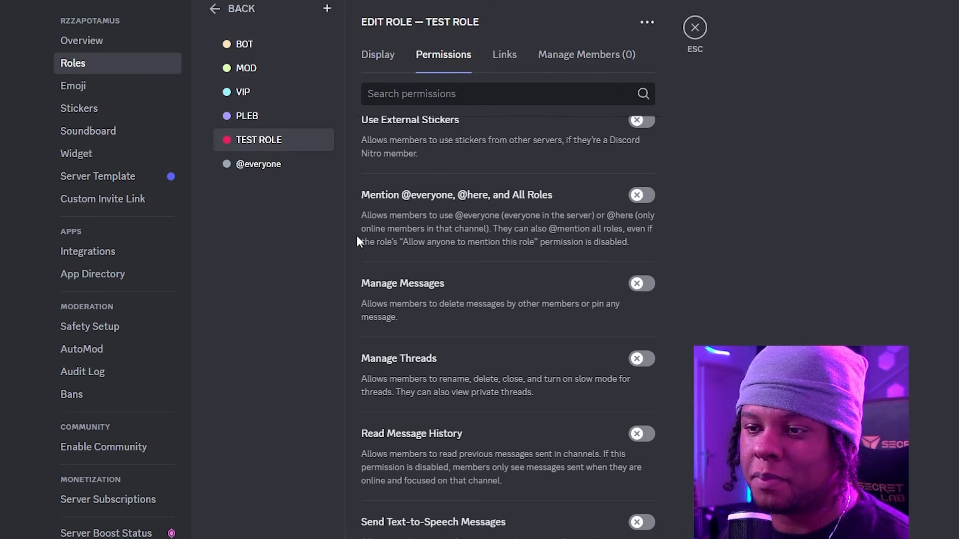
Review TEST ROLE's remaining text channel permissions, from Manage Messages and Manage Threads through Read Message History to Send Text-to-Speech Messages.
{"action": "scroll", "coordinate": [356, 242], "scroll_direction": "down", "scroll_amount": 1}
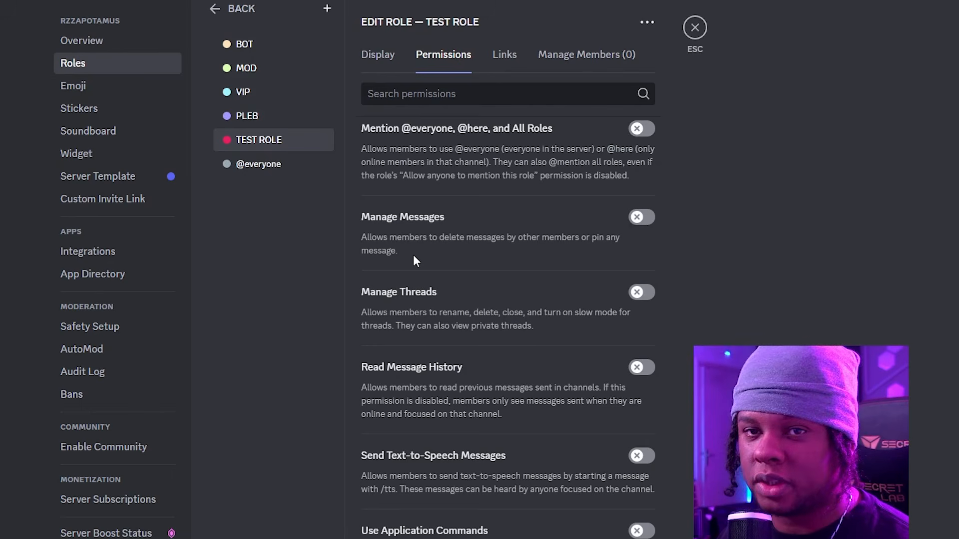
{"action": "scroll", "coordinate": [358, 244], "scroll_direction": "down", "scroll_amount": 2}
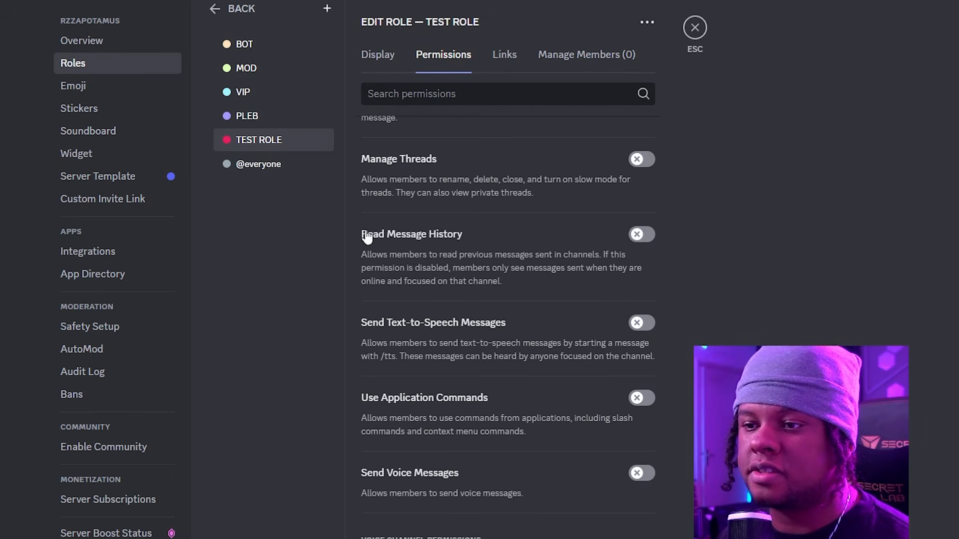
{"action": "scroll", "coordinate": [364, 202], "scroll_direction": "down", "scroll_amount": 1}
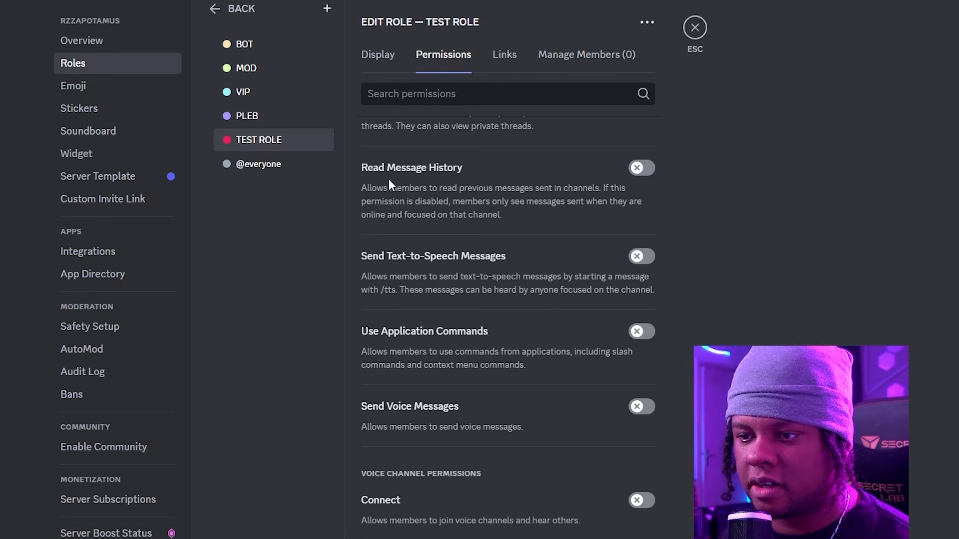
{"action": "scroll", "coordinate": [389, 179], "scroll_direction": "down", "scroll_amount": 1}
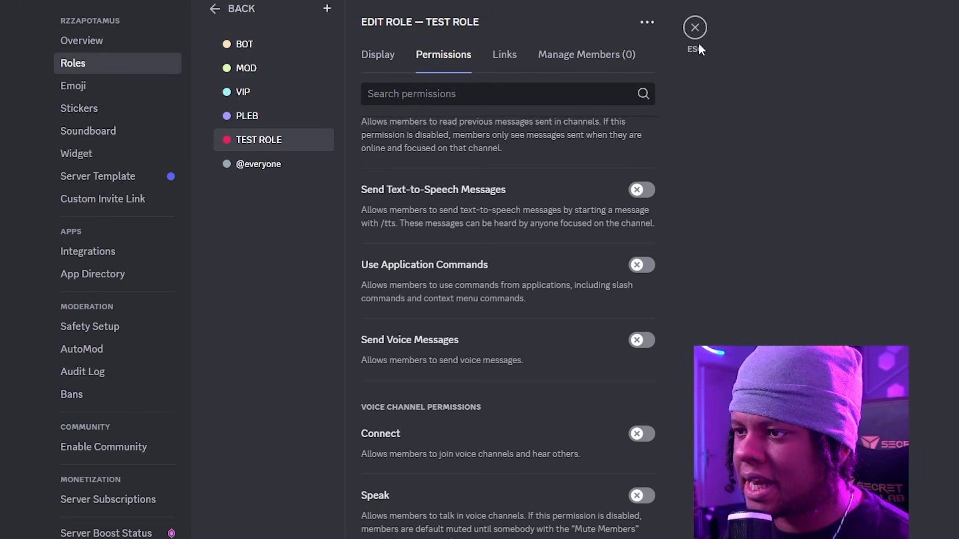
Close the server settings and send the text-to-speech message "This is a TTS Message" in the memes channel with /tts.
{"action": "left_click", "coordinate": [695, 28]}
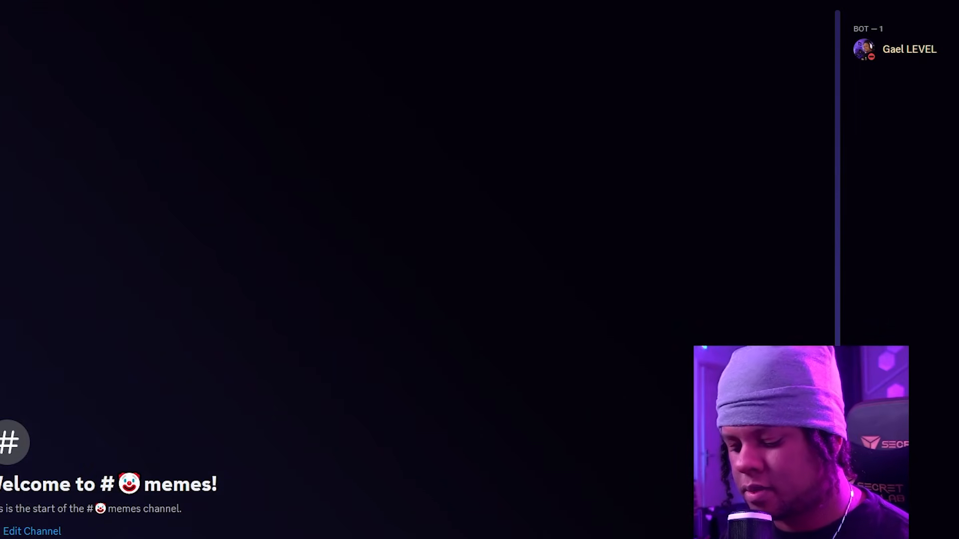
{"action": "type", "text": "/tts"}
{"action": "key", "text": "Tab"}
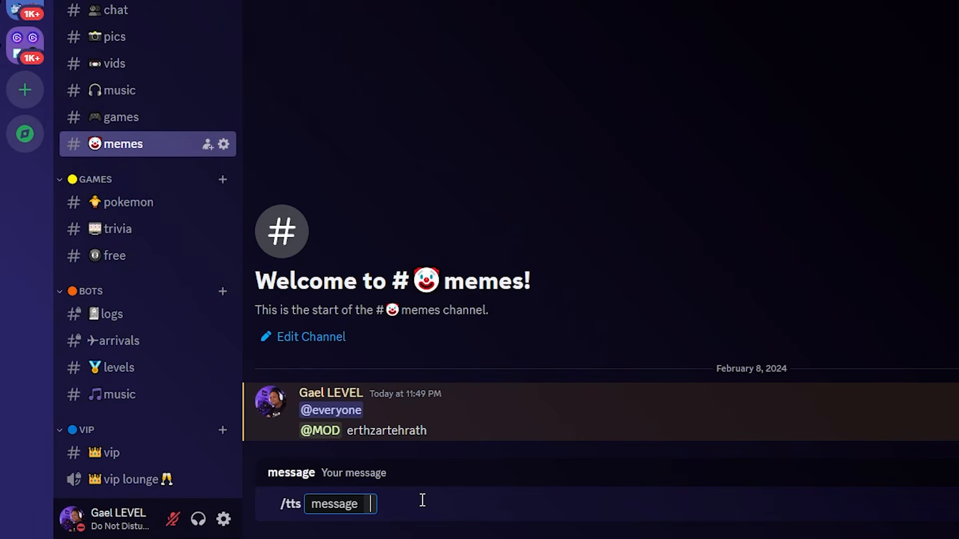
{"action": "type", "text": "This is a "}
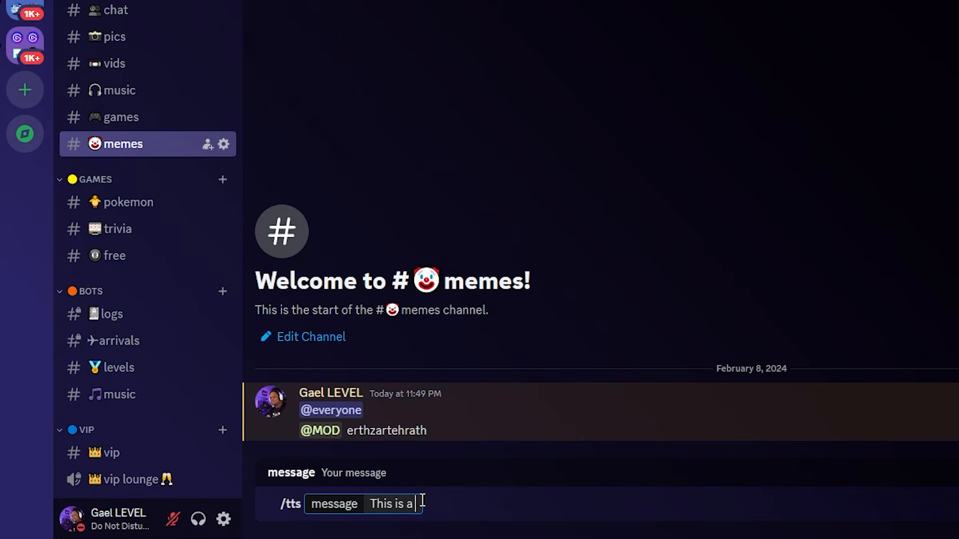
{"action": "type", "text": "teS Message"}
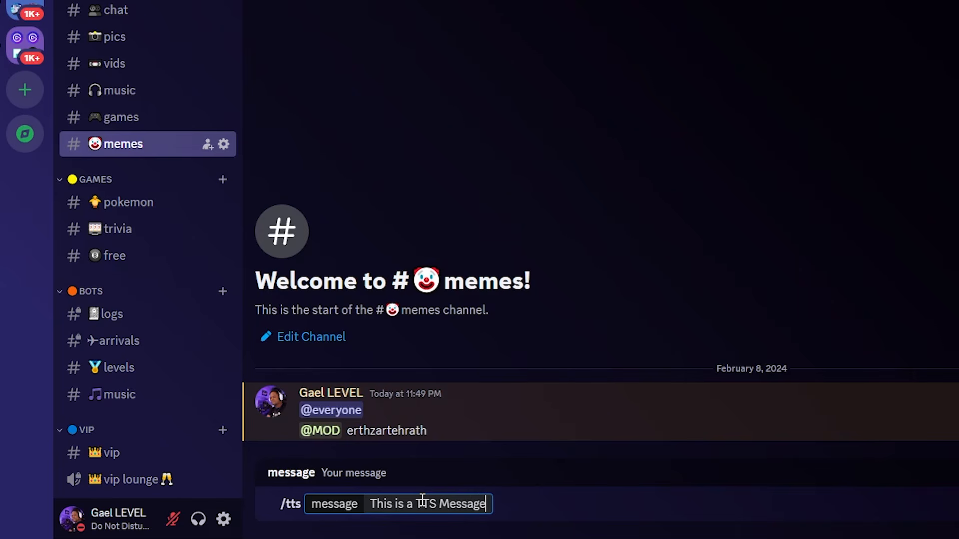
{"action": "key", "text": "Return"}
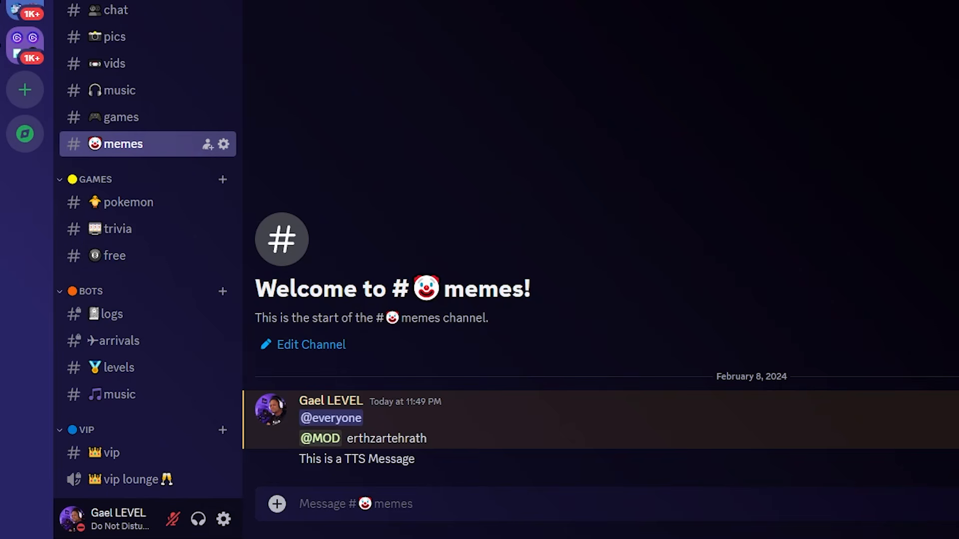
Reopen TEST ROLE's permissions and find the Use Application Commands permission.
{"action": "left_click", "coordinate": [148, 1]}
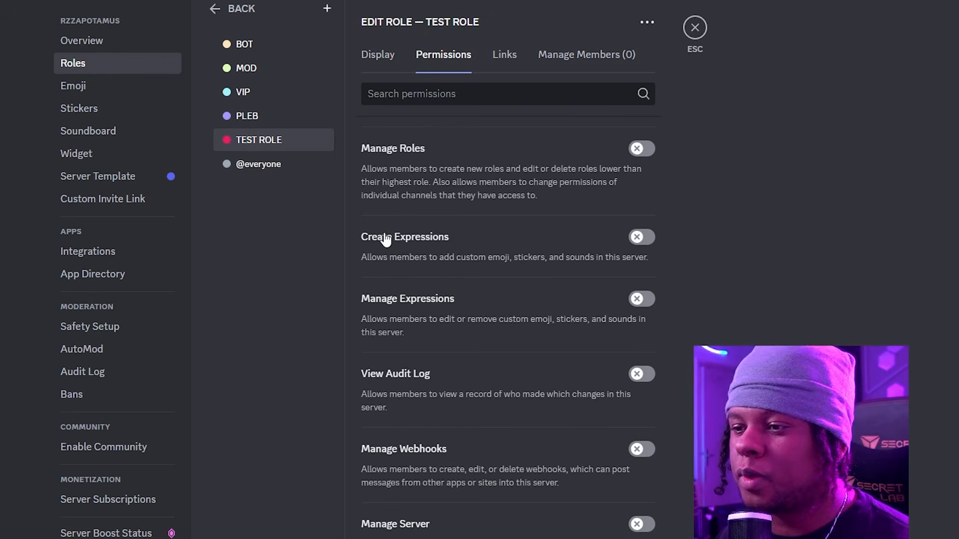
{"action": "scroll", "coordinate": [386, 238], "scroll_direction": "down", "scroll_amount": 10}
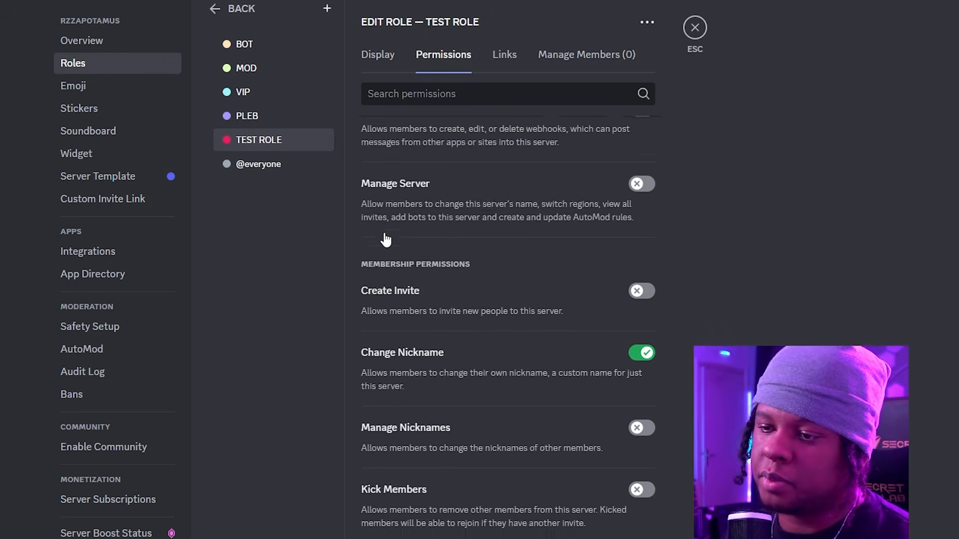
{"action": "scroll", "coordinate": [386, 238], "scroll_direction": "down", "scroll_amount": 15}
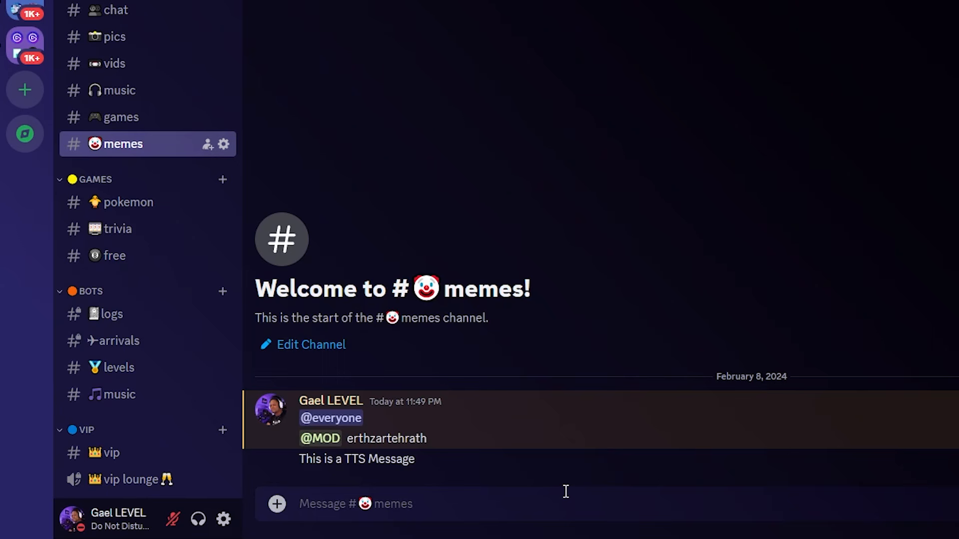
Browse the built-in slash commands in the memes channel and run /tableflip.
{"action": "type", "text": "/"}
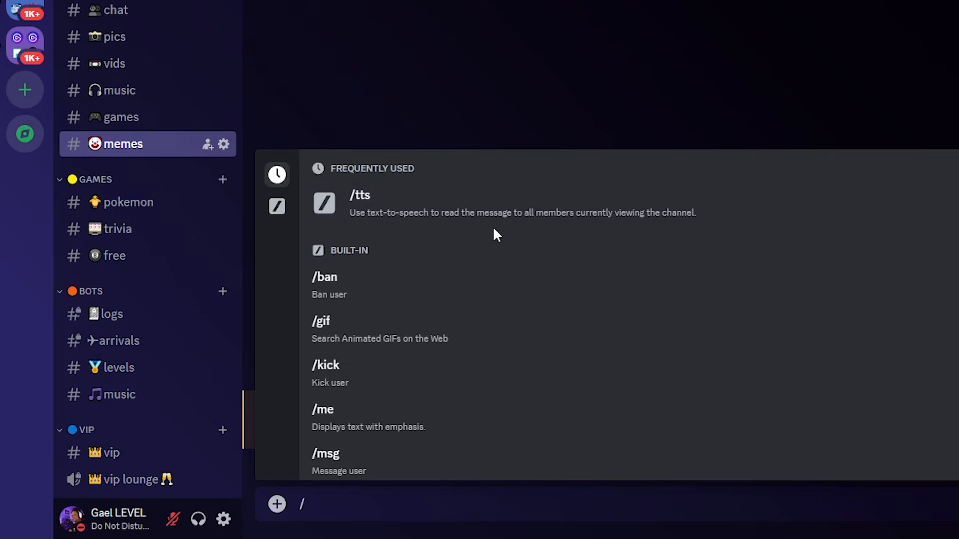
{"action": "scroll", "coordinate": [463, 312], "scroll_direction": "down", "scroll_amount": 5}
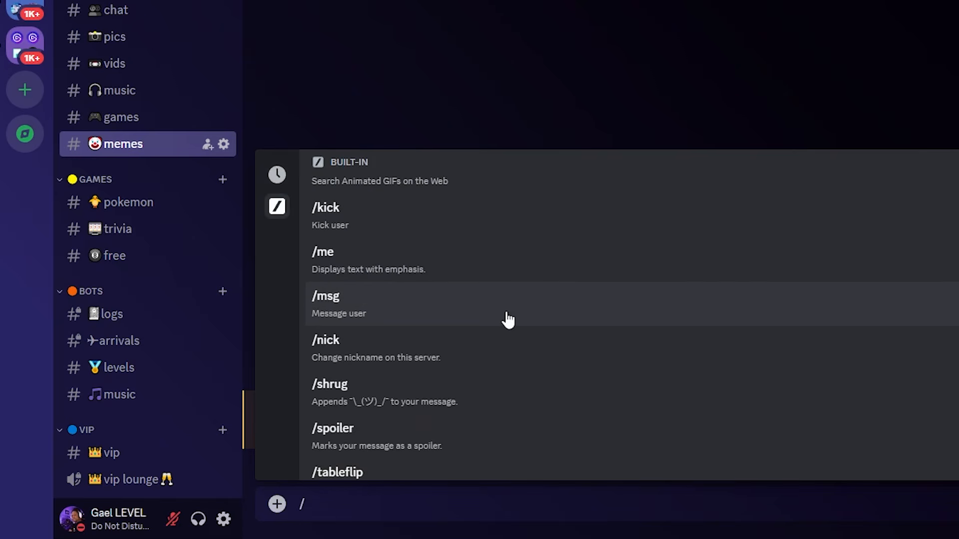
{"action": "scroll", "coordinate": [493, 322], "scroll_direction": "down", "scroll_amount": 3}
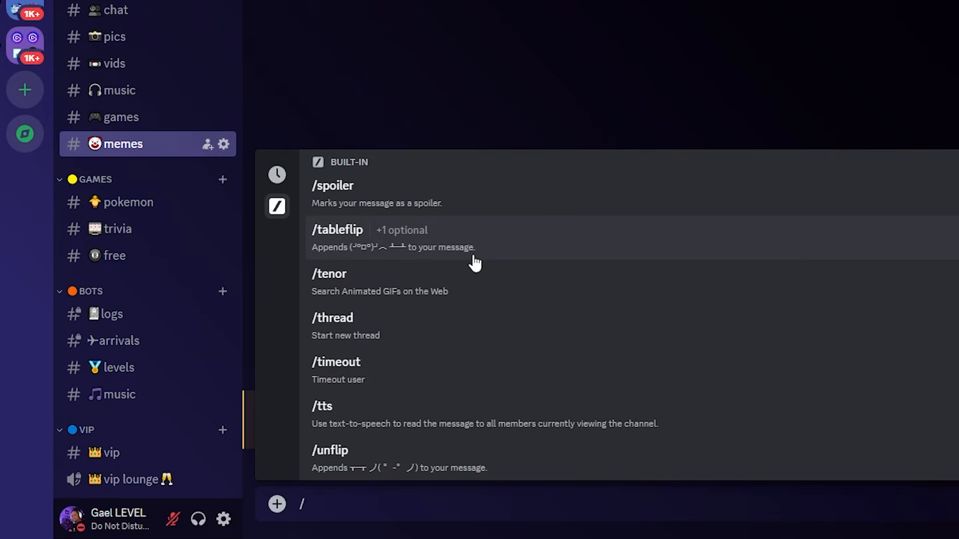
{"action": "left_click", "coordinate": [509, 238]}
{"action": "key", "text": "Return"}
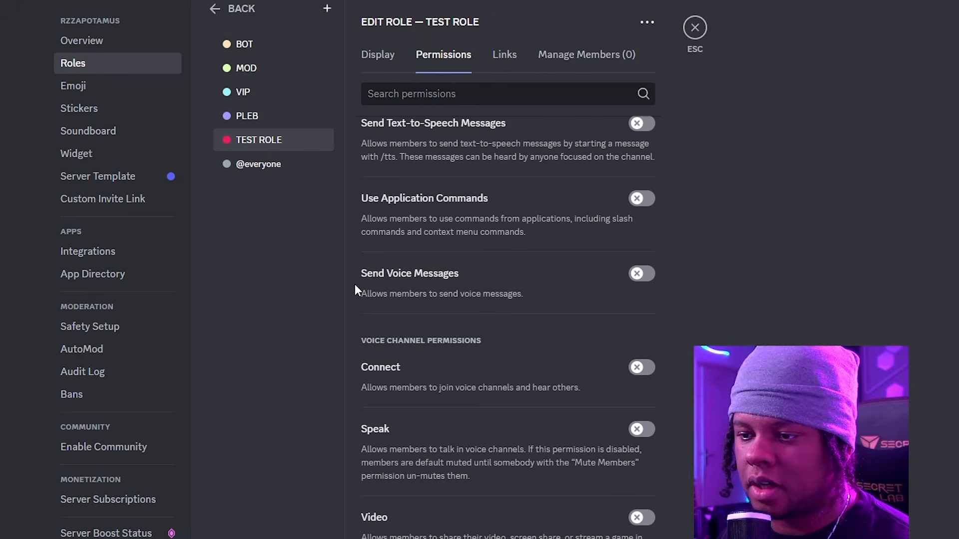
Review TEST ROLE's permissions from Send Voice Messages, Connect, Speak and Video through Use Activities and Use Soundboard.
{"action": "scroll", "coordinate": [354, 285], "scroll_direction": "down", "scroll_amount": 3}
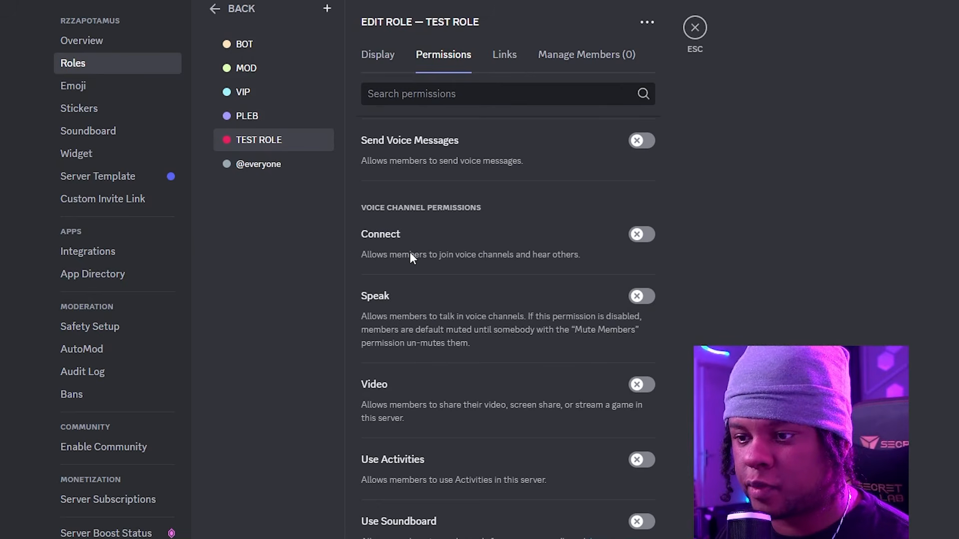
{"action": "scroll", "coordinate": [500, 250], "scroll_direction": "down", "scroll_amount": 2}
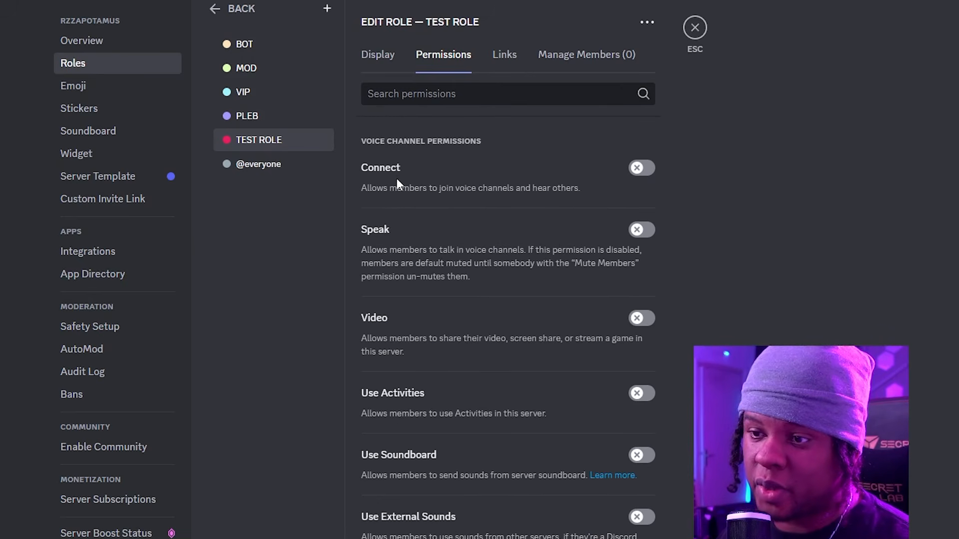
{"action": "scroll", "coordinate": [446, 260], "scroll_direction": "down", "scroll_amount": 3}
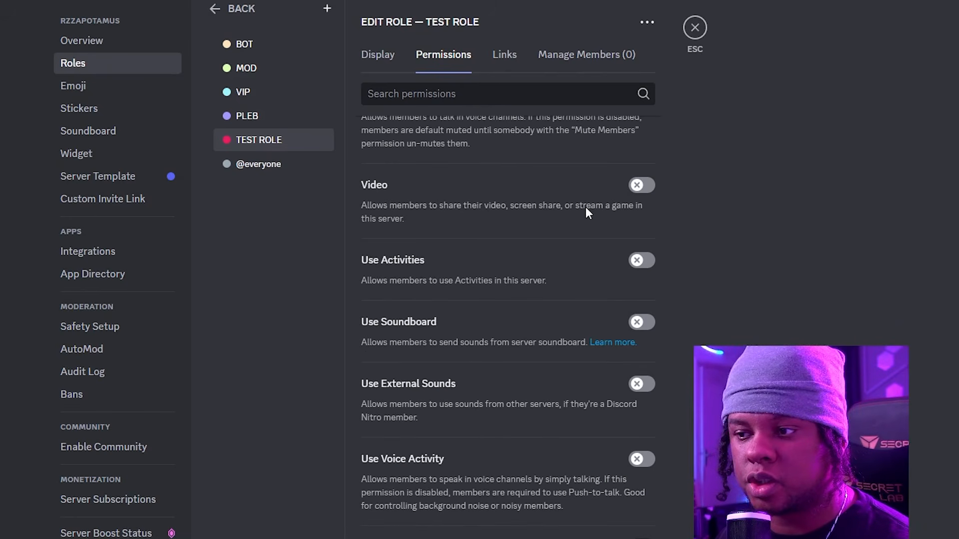
{"action": "scroll", "coordinate": [469, 229], "scroll_direction": "down", "scroll_amount": 2}
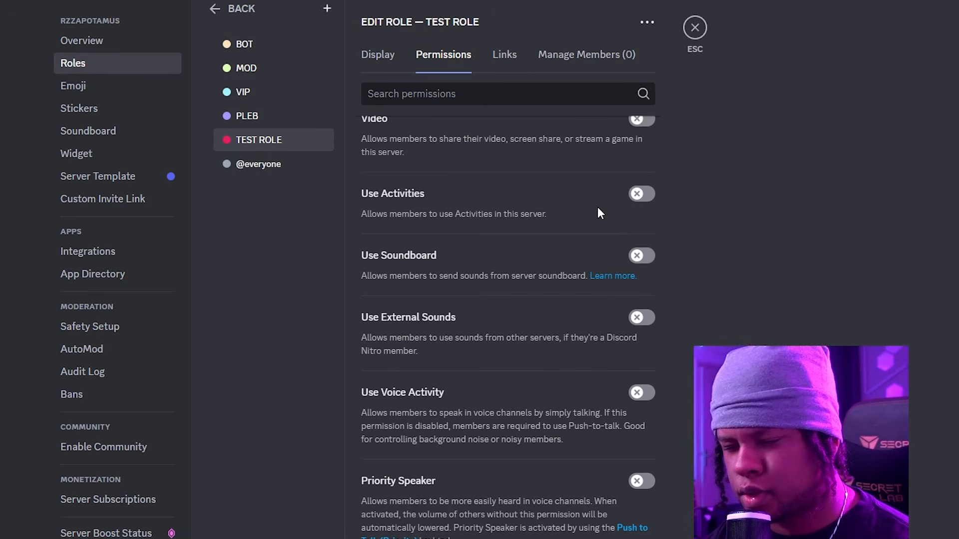
{"action": "scroll", "coordinate": [547, 197], "scroll_direction": "down", "scroll_amount": 1}
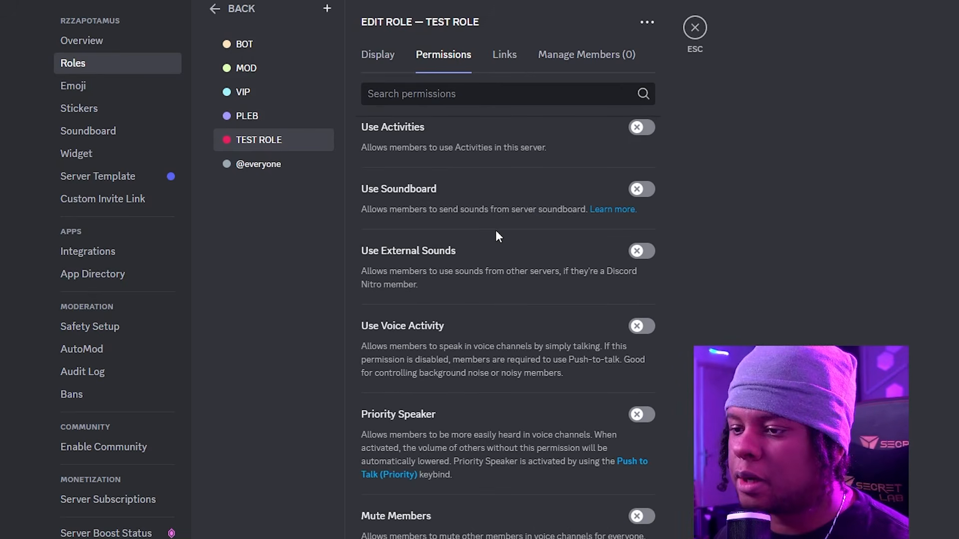
{"action": "scroll", "coordinate": [439, 215], "scroll_direction": "down", "scroll_amount": 1}
{"action": "scroll", "coordinate": [460, 205], "scroll_direction": "up", "scroll_amount": 1}
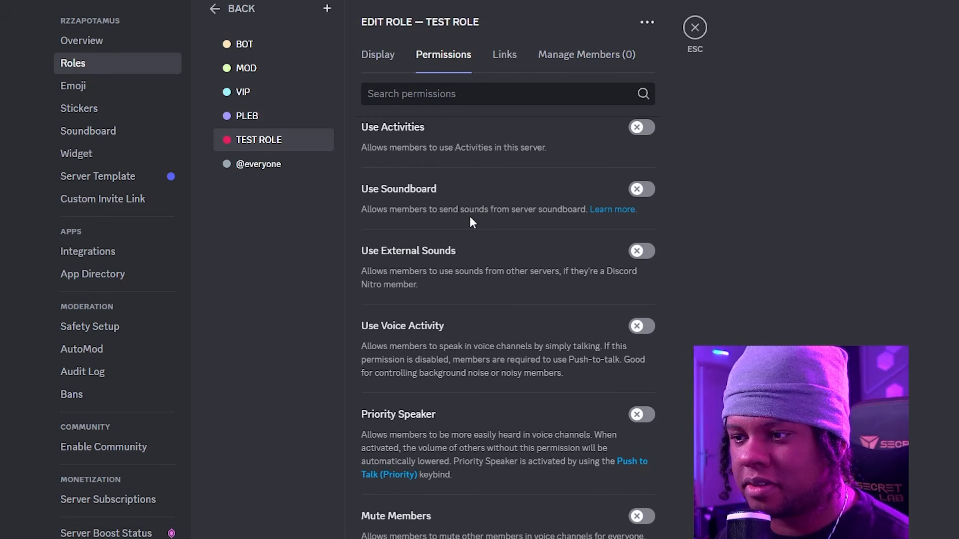
Review TEST ROLE's Use External Sounds and Use Voice Activity permissions and switch on Priority Speaker.
{"action": "scroll", "coordinate": [462, 236], "scroll_direction": "down", "scroll_amount": 1}
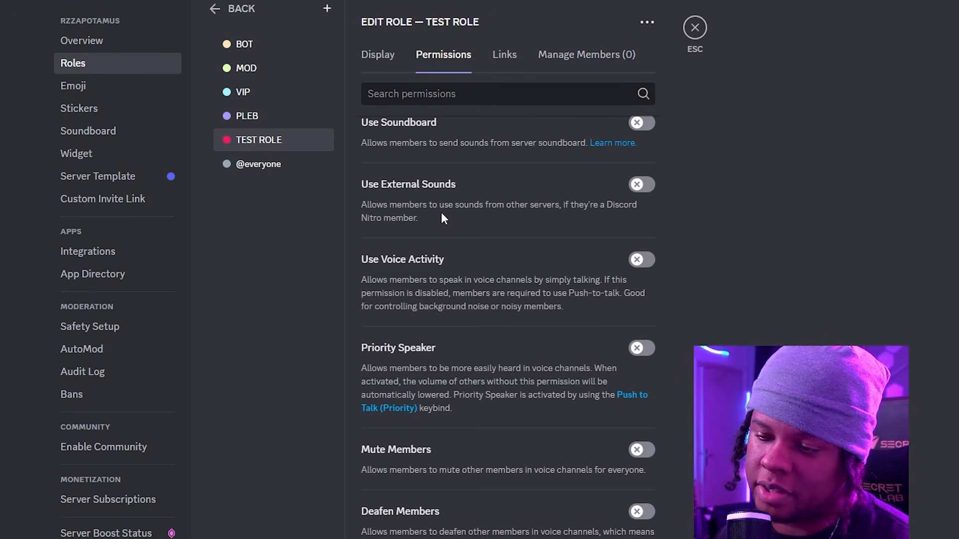
{"action": "scroll", "coordinate": [444, 214], "scroll_direction": "down", "scroll_amount": 1}
{"action": "scroll", "coordinate": [448, 215], "scroll_direction": "down", "scroll_amount": 1}
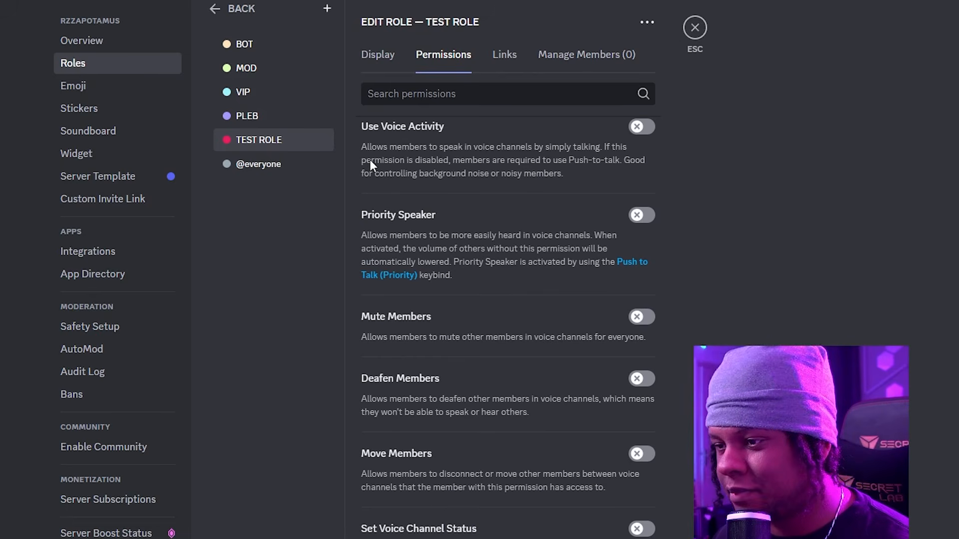
{"action": "scroll", "coordinate": [371, 225], "scroll_direction": "up", "scroll_amount": 1}
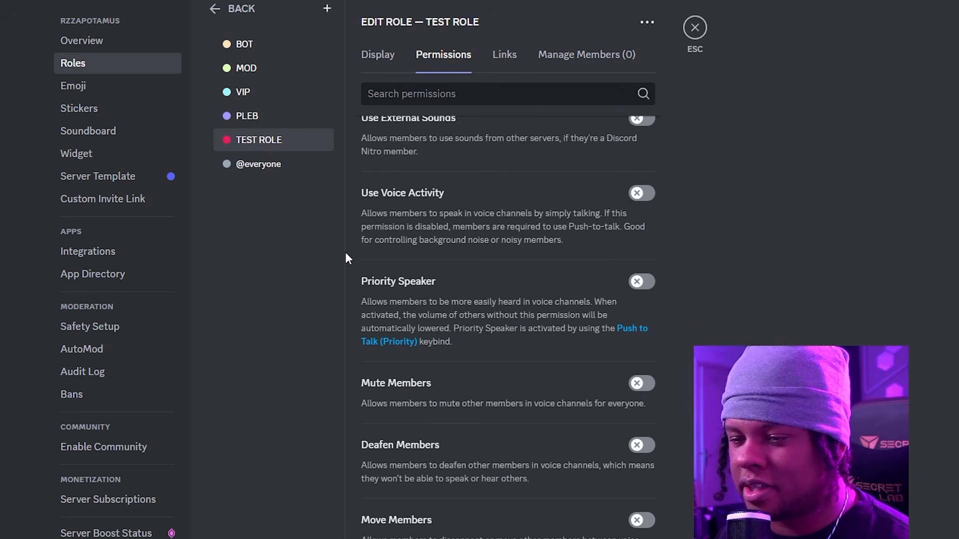
{"action": "scroll", "coordinate": [349, 247], "scroll_direction": "down", "scroll_amount": 2}
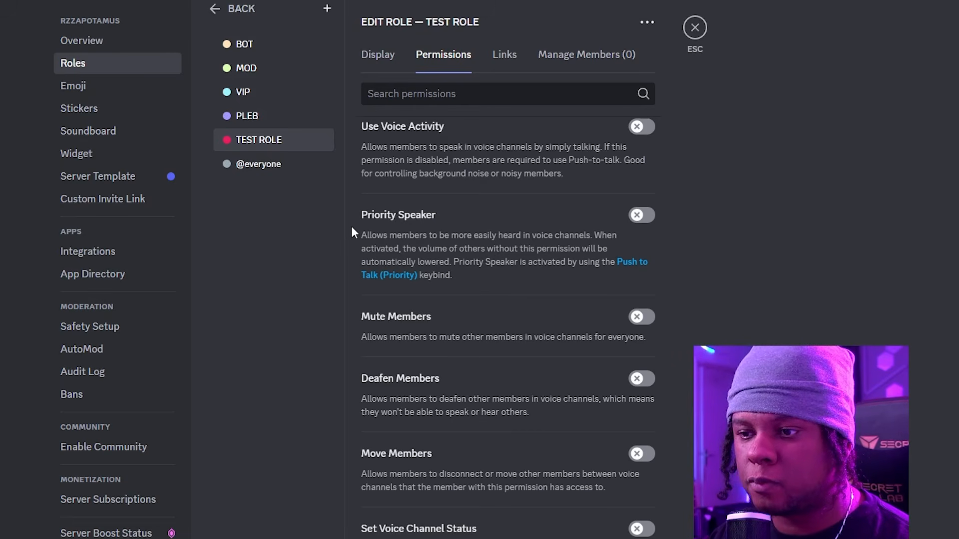
{"action": "left_click", "coordinate": [643, 216]}
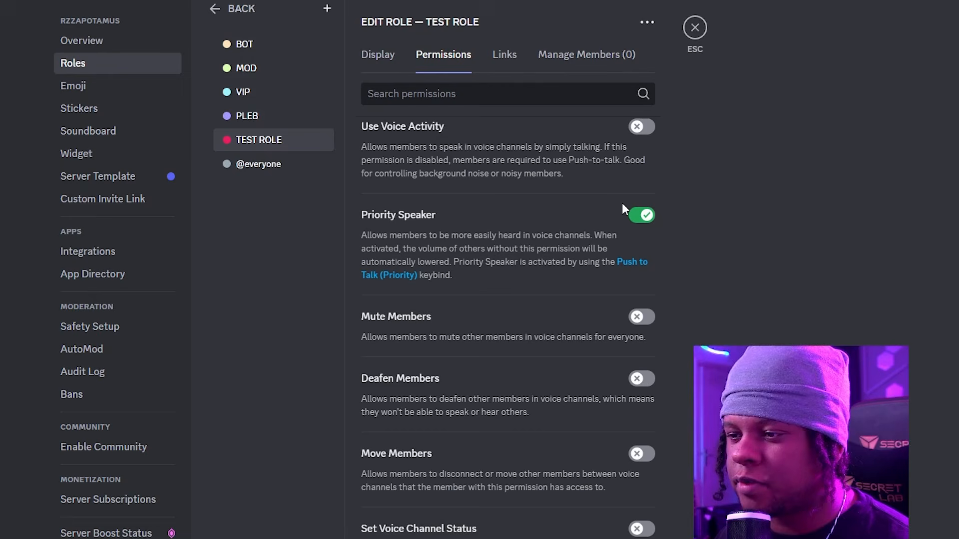
Examine TEST ROLE's remaining permissions, from Mute, Deafen and Move Members through Set Voice Channel Status, events and Administrator.
{"action": "scroll", "coordinate": [456, 214], "scroll_direction": "down", "scroll_amount": 3}
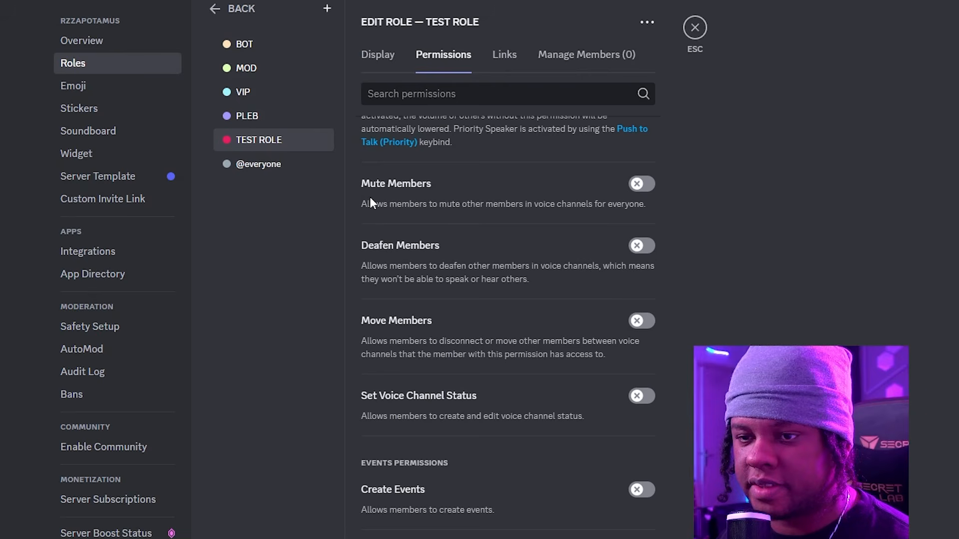
{"action": "scroll", "coordinate": [370, 201], "scroll_direction": "down", "scroll_amount": 1}
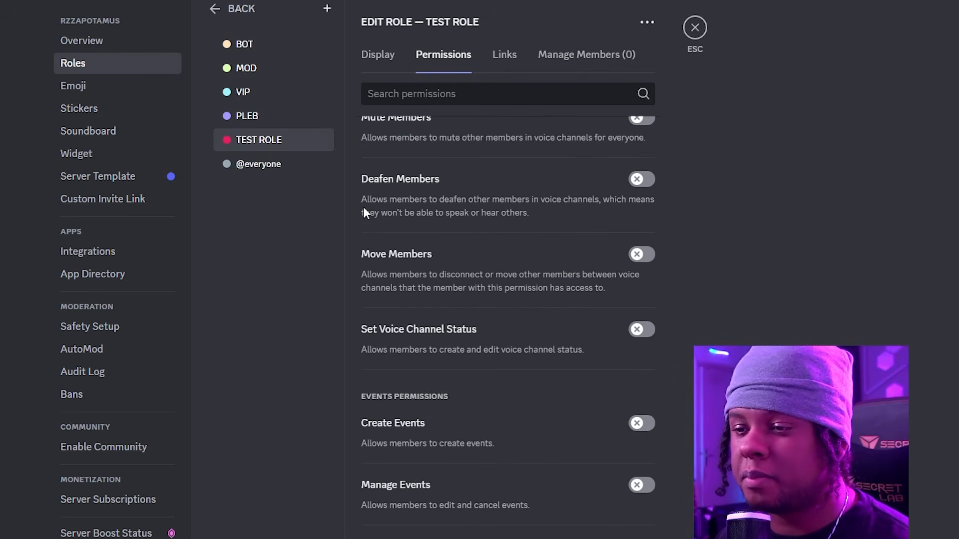
{"action": "scroll", "coordinate": [364, 212], "scroll_direction": "down", "scroll_amount": 1}
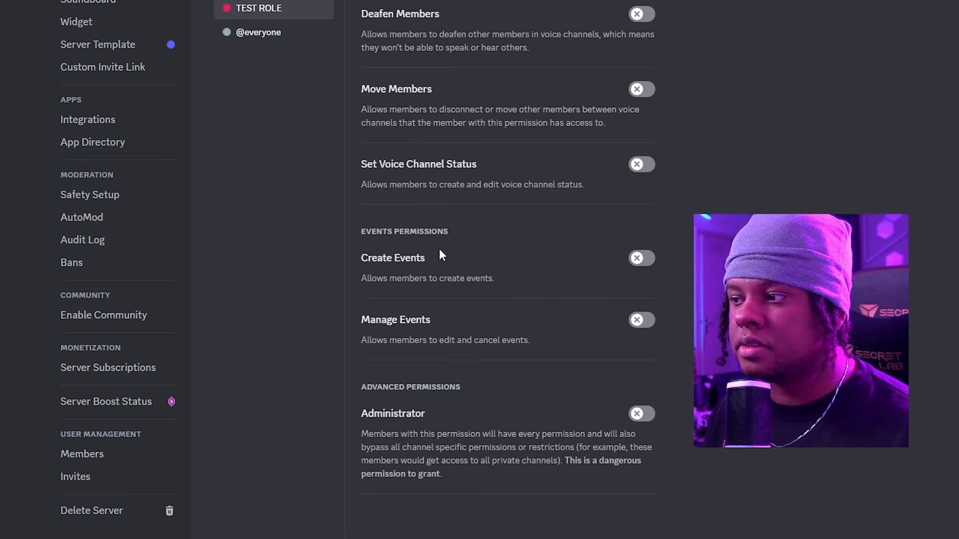
Enable Manage Roles, Manage Expressions, Manage Webhooks and Manage Server among TEST ROLE's general server permissions.
{"action": "scroll", "coordinate": [421, 312], "scroll_direction": "up", "scroll_amount": 15}
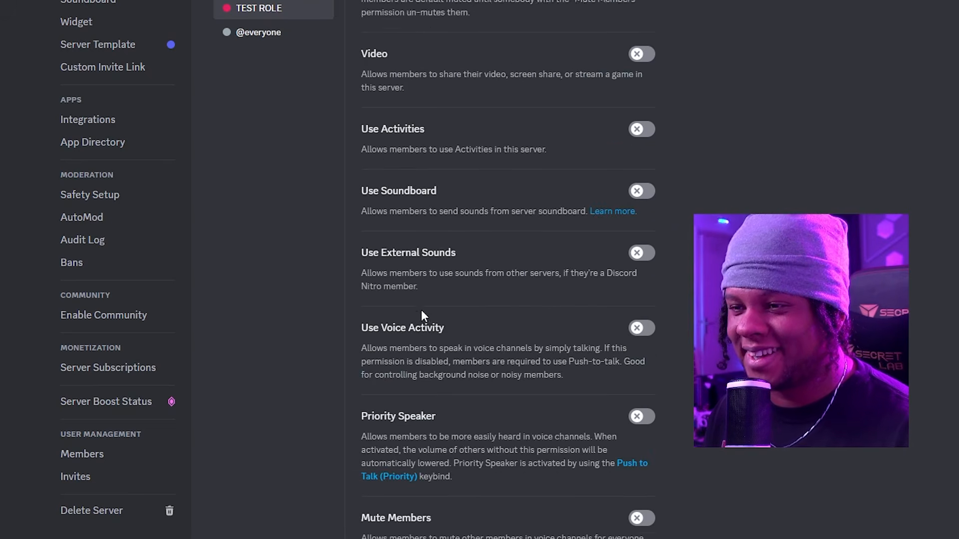
{"action": "scroll", "coordinate": [429, 307], "scroll_direction": "up", "scroll_amount": 15}
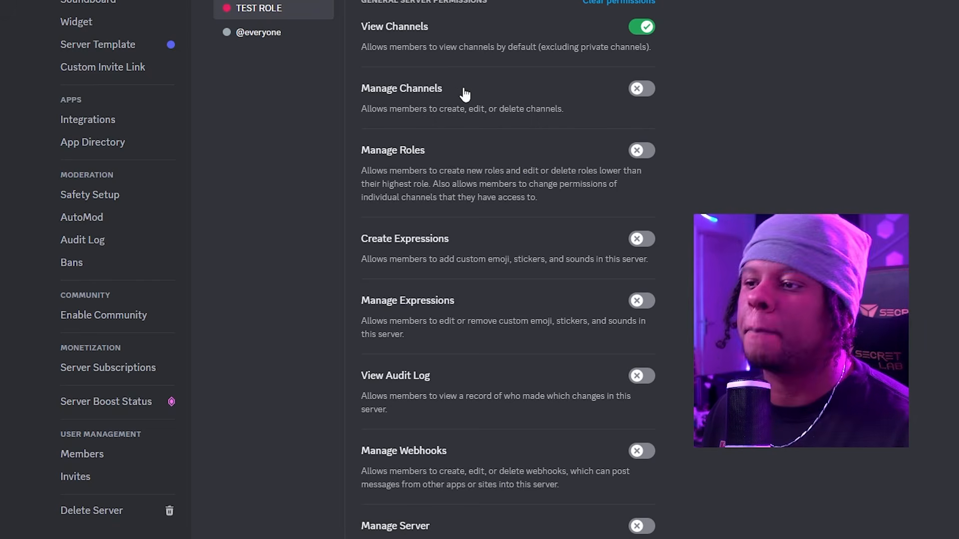
{"action": "left_click", "coordinate": [640, 150]}
{"action": "left_click", "coordinate": [642, 305]}
{"action": "scroll", "coordinate": [643, 280], "scroll_direction": "down", "scroll_amount": 4}
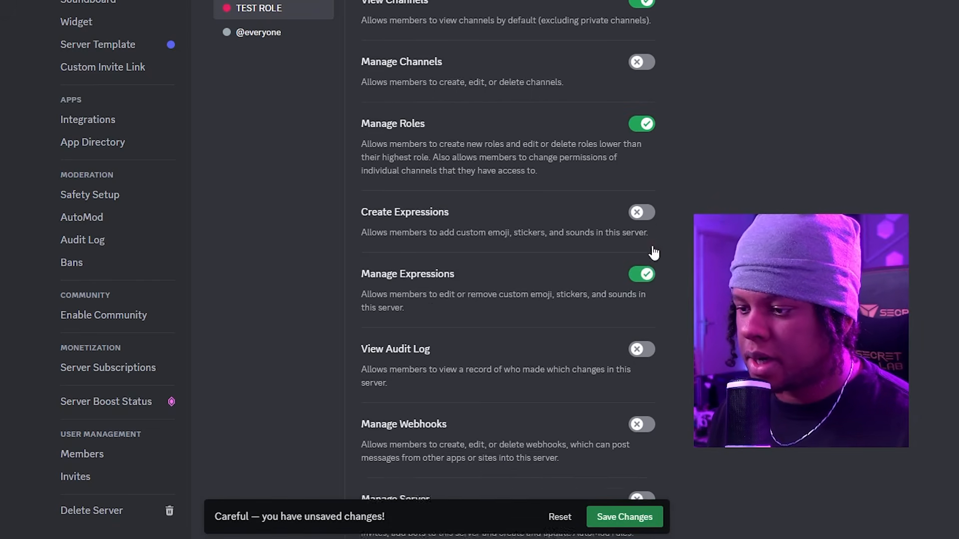
{"action": "left_click", "coordinate": [642, 248]}
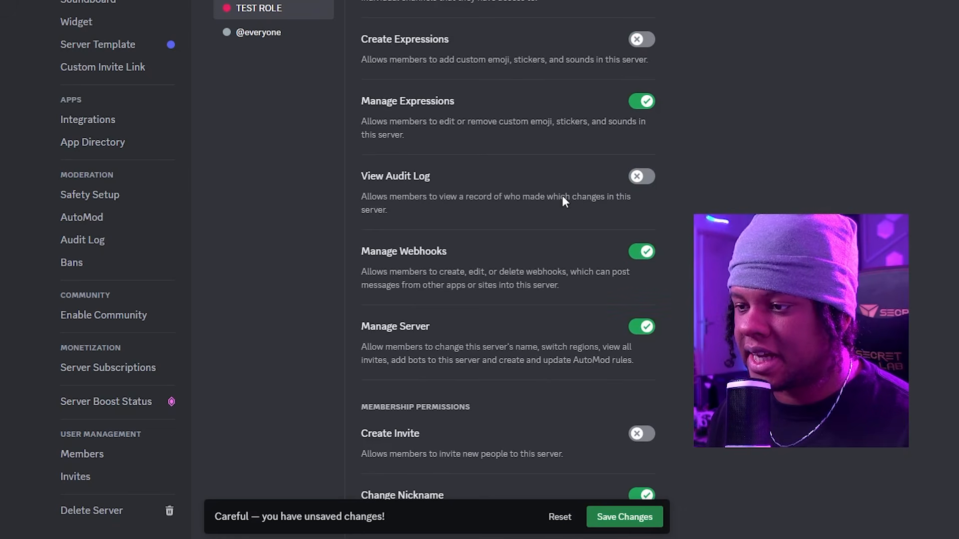
Clear all of TEST ROLE's permissions at once and save the changes.
{"action": "scroll", "coordinate": [564, 196], "scroll_direction": "up", "scroll_amount": 4}
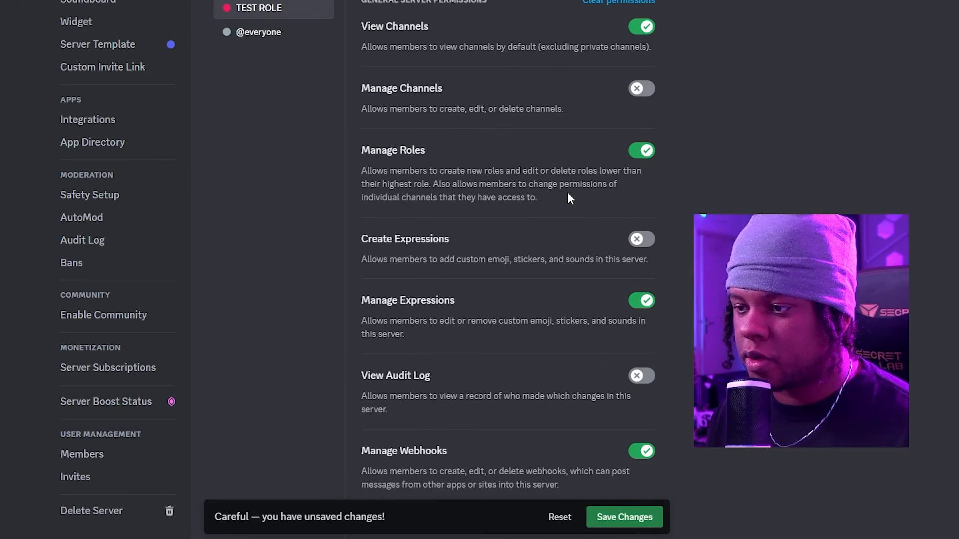
{"action": "left_click", "coordinate": [619, 3]}
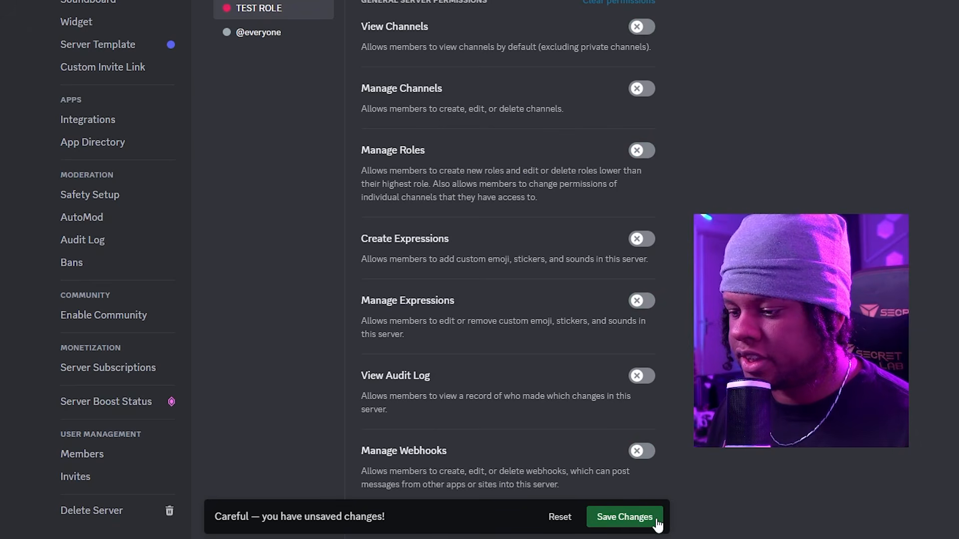
{"action": "left_click", "coordinate": [624, 517]}
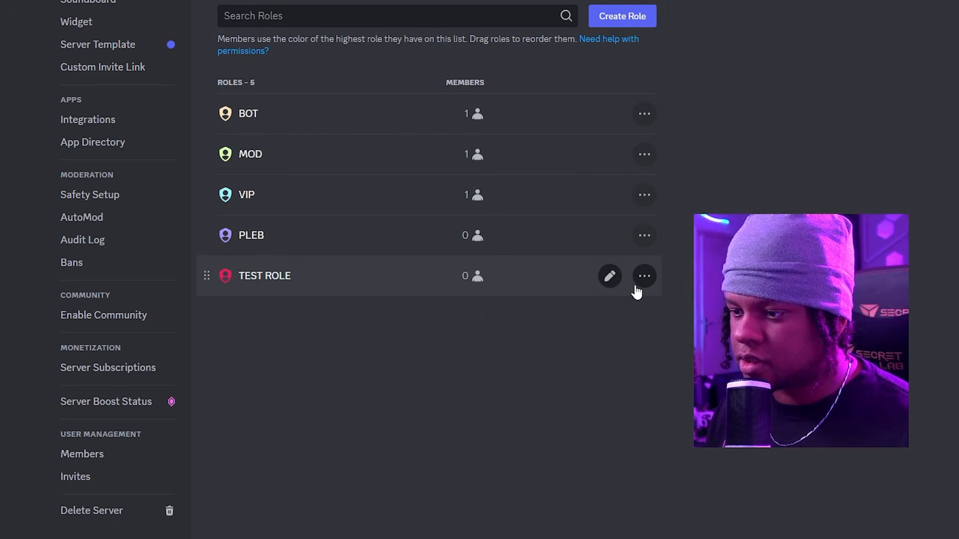
Delete TEST ROLE from the server's roles list and confirm the deletion.
{"action": "left_click", "coordinate": [645, 276]}
{"action": "left_click", "coordinate": [679, 343]}
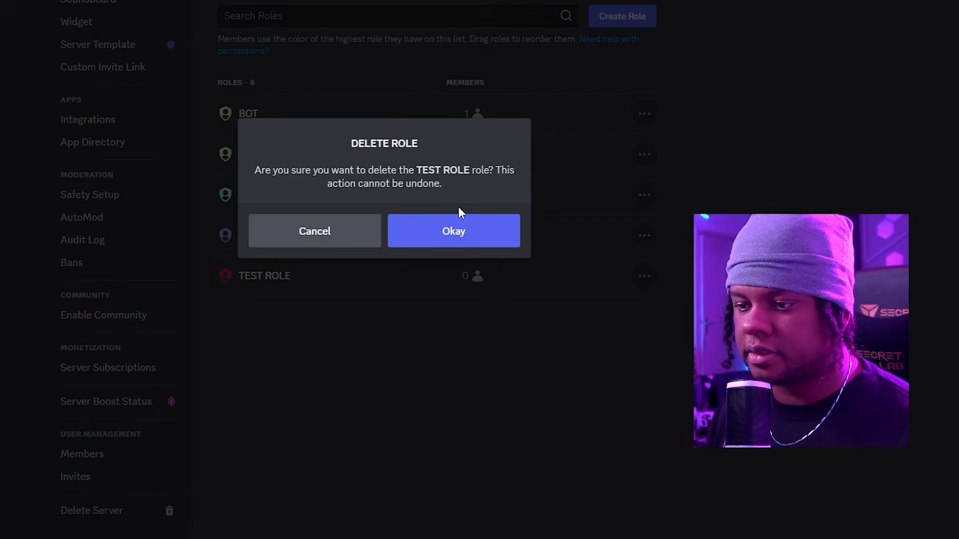
{"action": "left_click", "coordinate": [457, 233]}
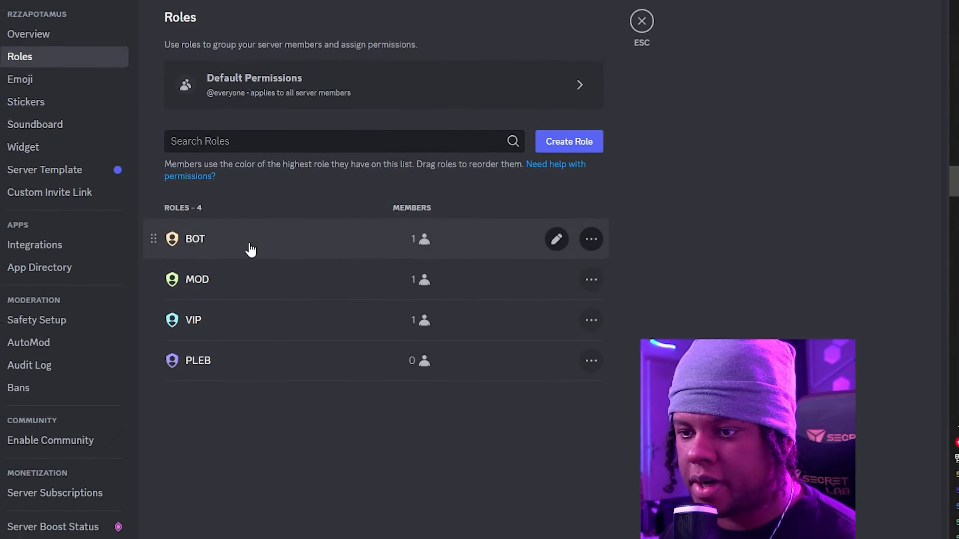
Examine the BOT role's display settings, including its color and the option to display role members separately from online members.
{"action": "left_click", "coordinate": [251, 249]}
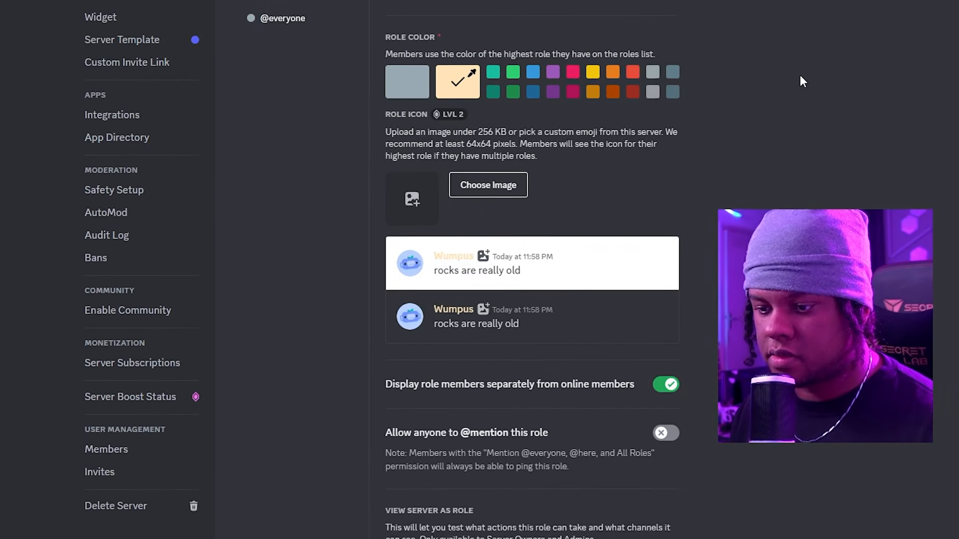
{"action": "scroll", "coordinate": [393, 302], "scroll_direction": "down", "scroll_amount": 3}
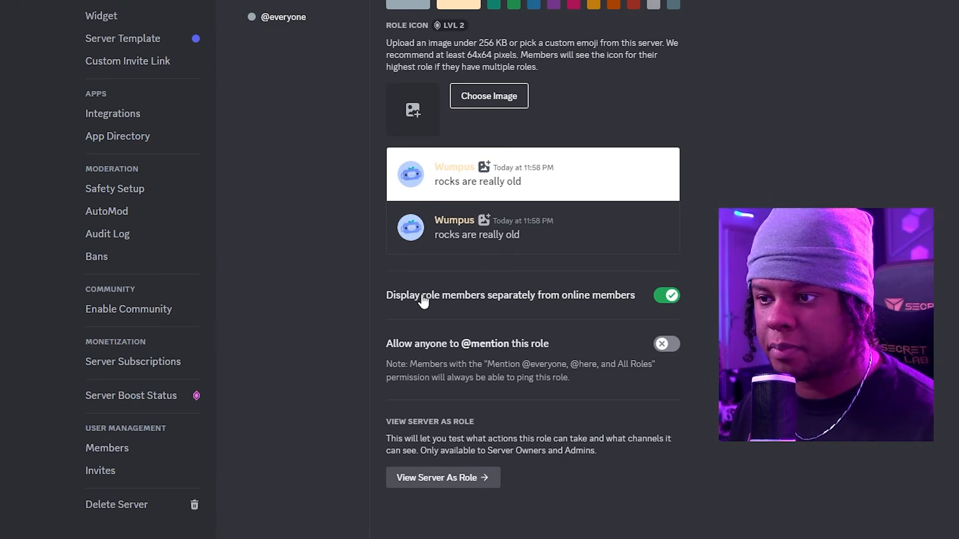
{"action": "scroll", "coordinate": [422, 300], "scroll_direction": "up", "scroll_amount": 1}
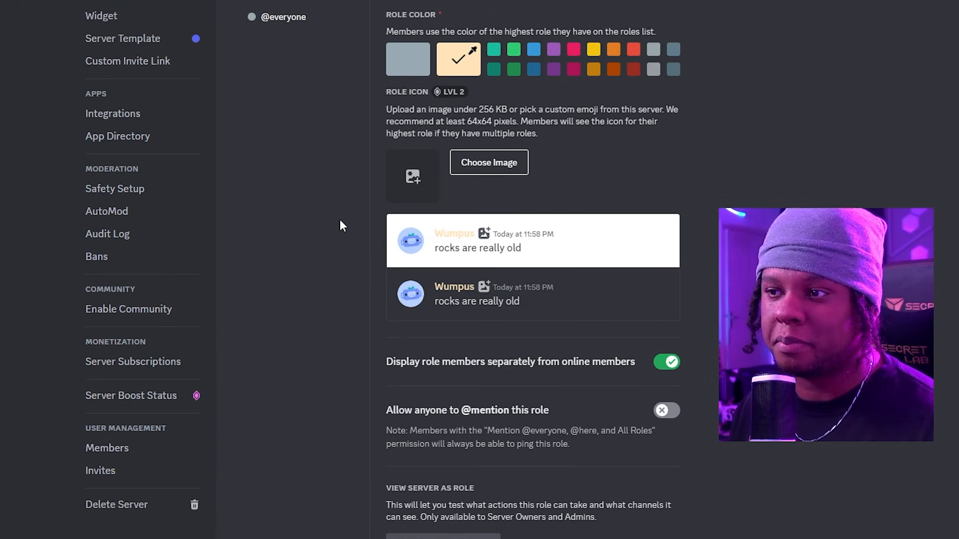
{"action": "scroll", "coordinate": [561, 69], "scroll_direction": "up", "scroll_amount": 1}
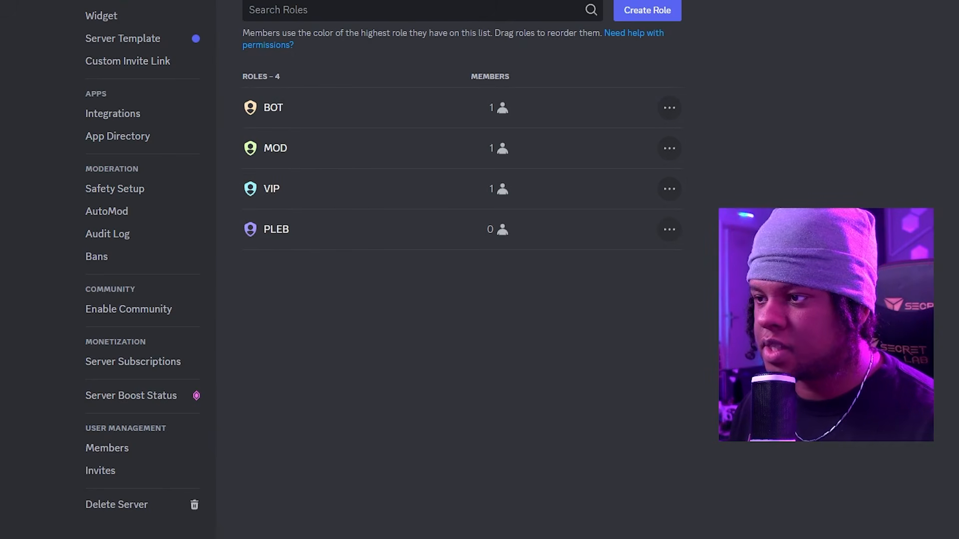
Enable displaying role members separately from online members for the MOD role and save the changes.
{"action": "left_click", "coordinate": [328, 148]}
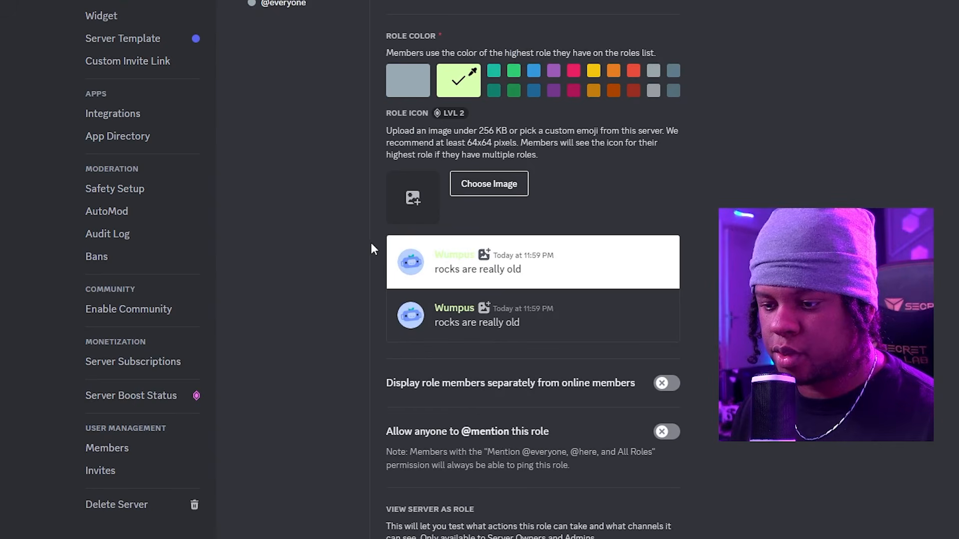
{"action": "left_click", "coordinate": [674, 384]}
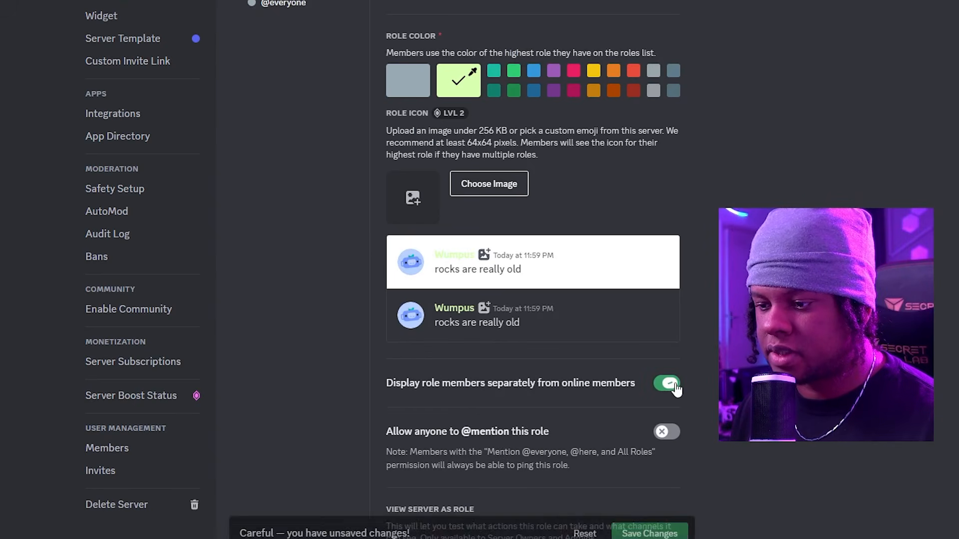
{"action": "left_click", "coordinate": [649, 511]}
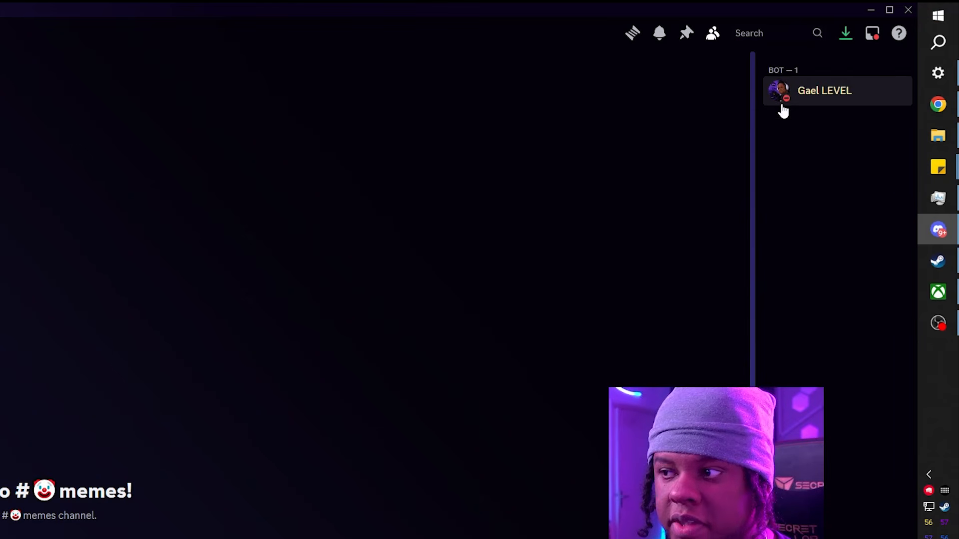
View the role assignment options for the server member in the memes channel's member list, leaving the assigned roles as they are.
{"action": "right_click", "coordinate": [809, 96]}
{"action": "mouse_move", "coordinate": [740, 253]}
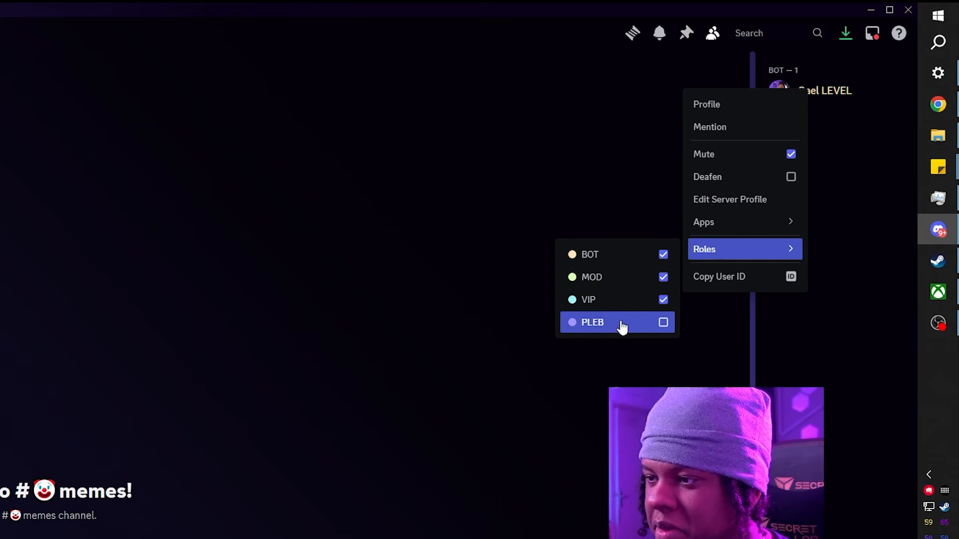
{"action": "left_click", "coordinate": [185, 310]}
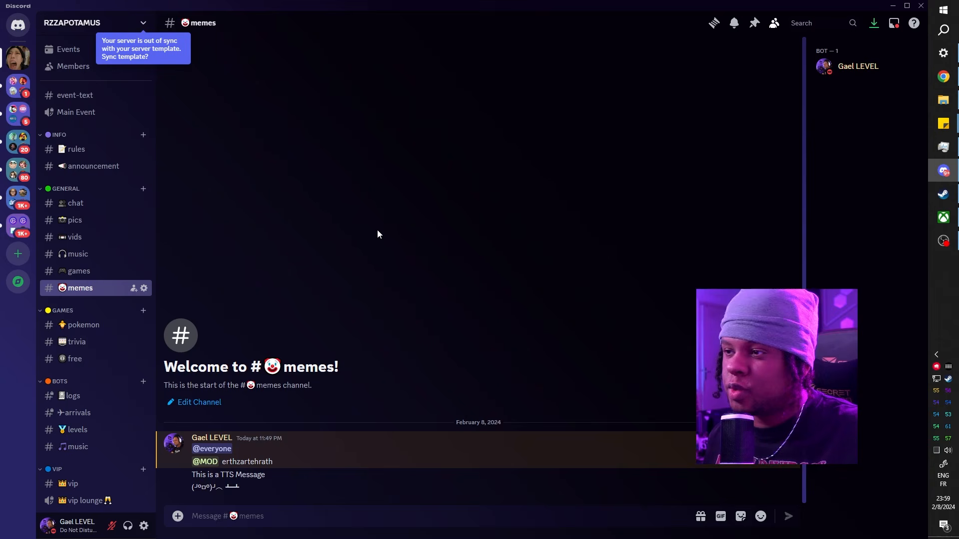
{"action": "right_click", "coordinate": [846, 74]}
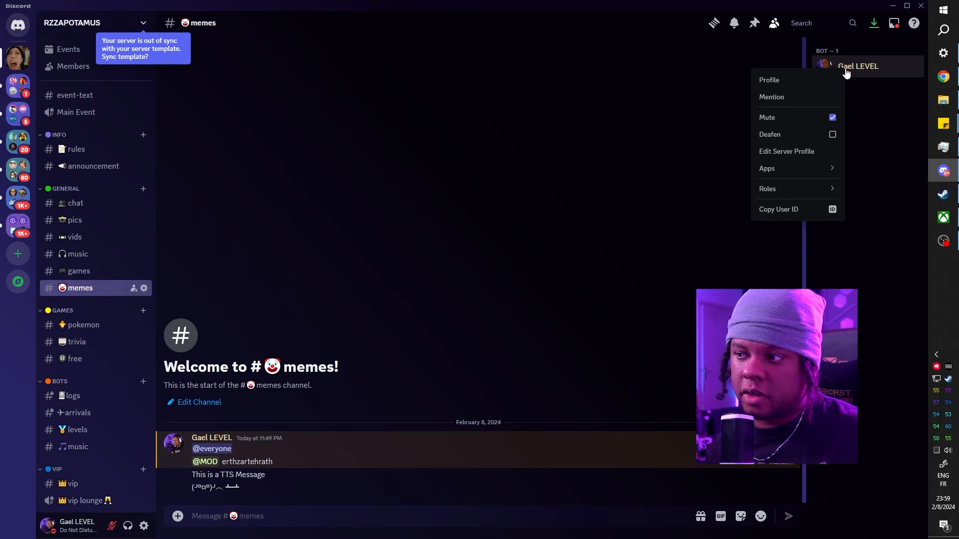
{"action": "mouse_move", "coordinate": [783, 200]}
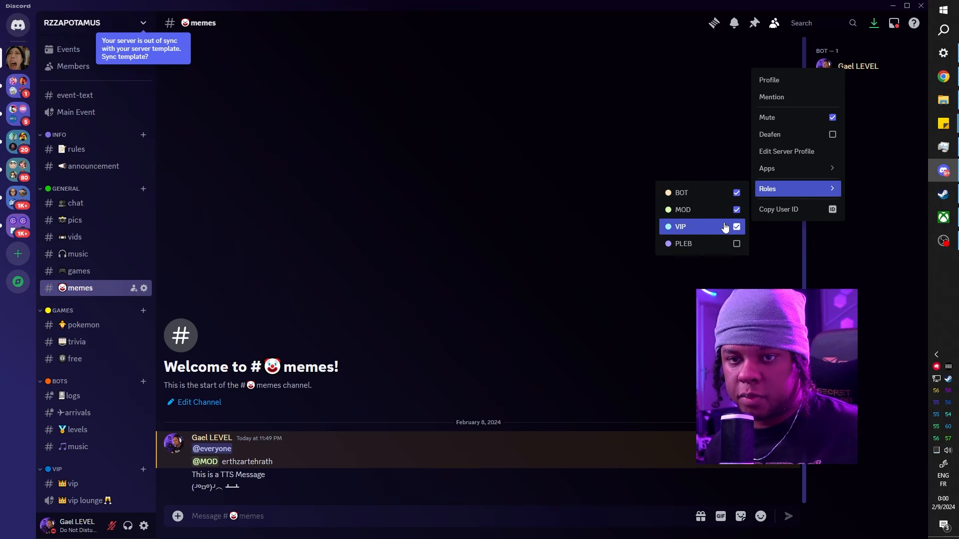
{"action": "left_click", "coordinate": [590, 197]}
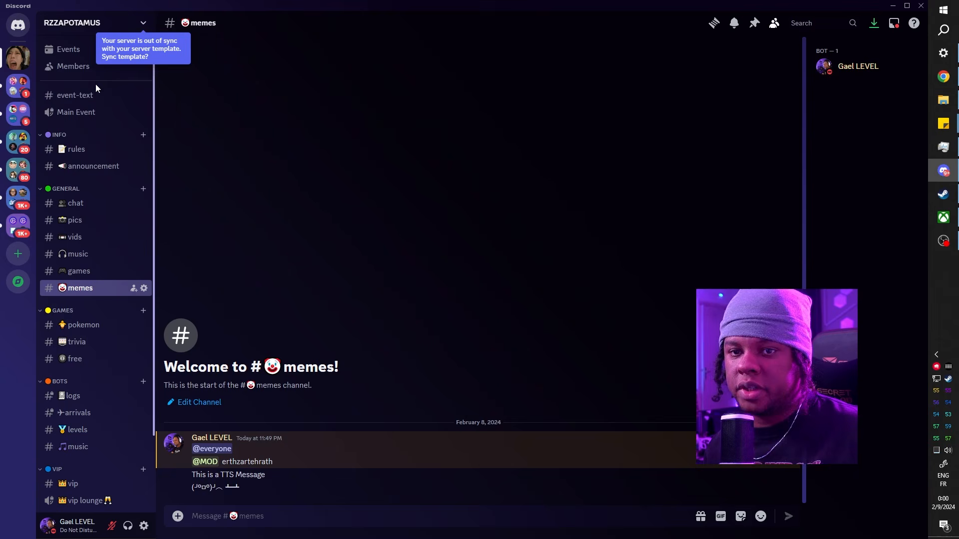
Review the member's role assignment options on the server's Members page, then return to the event-text channel.
{"action": "left_click", "coordinate": [69, 68]}
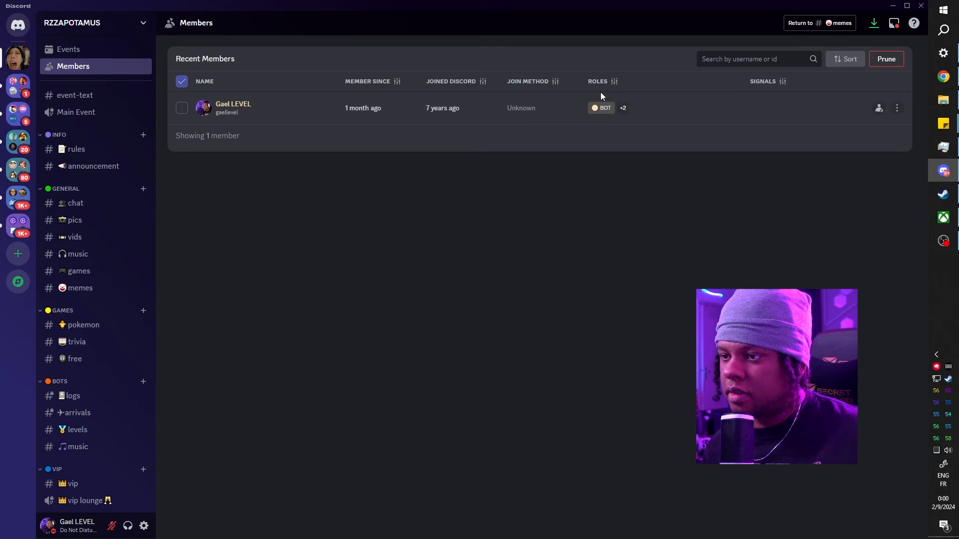
{"action": "left_click", "coordinate": [637, 108]}
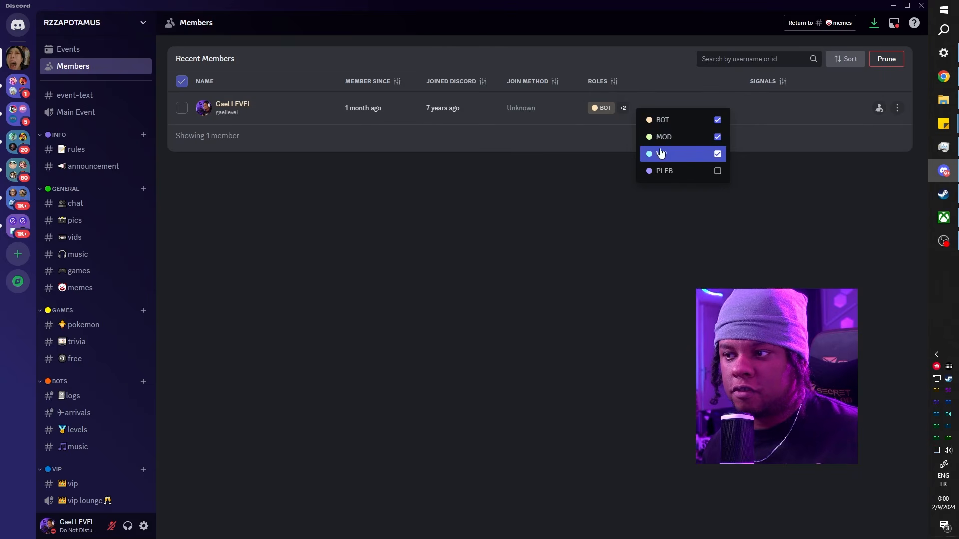
{"action": "left_click", "coordinate": [607, 167]}
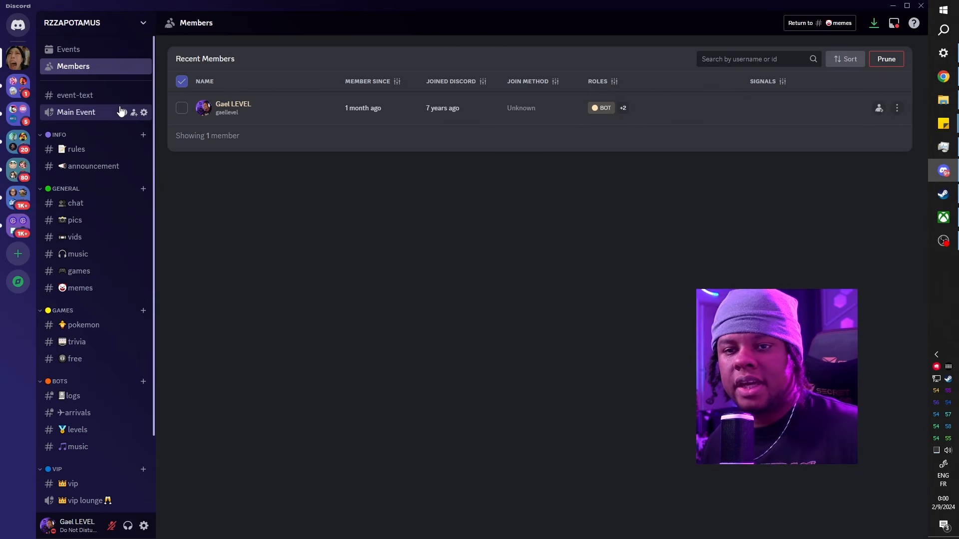
{"action": "left_click", "coordinate": [80, 102]}
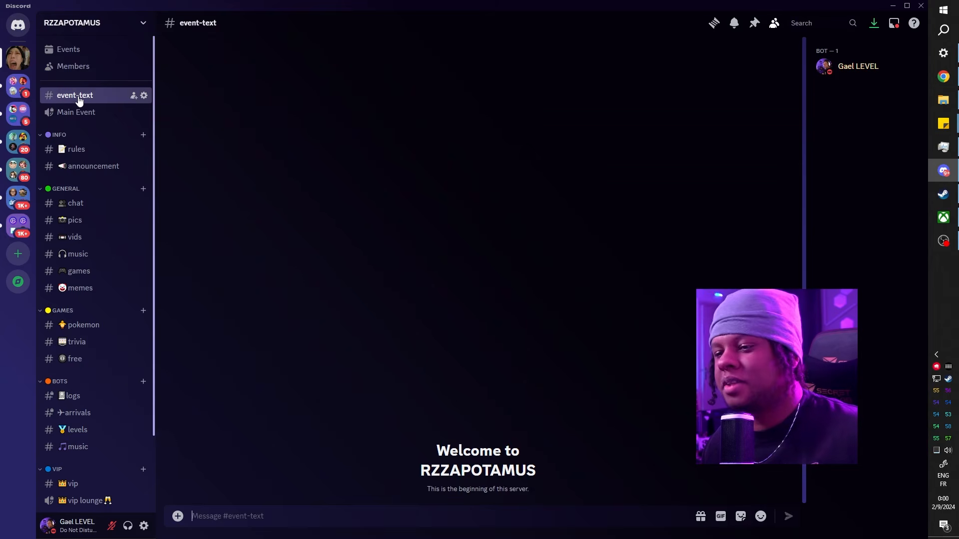